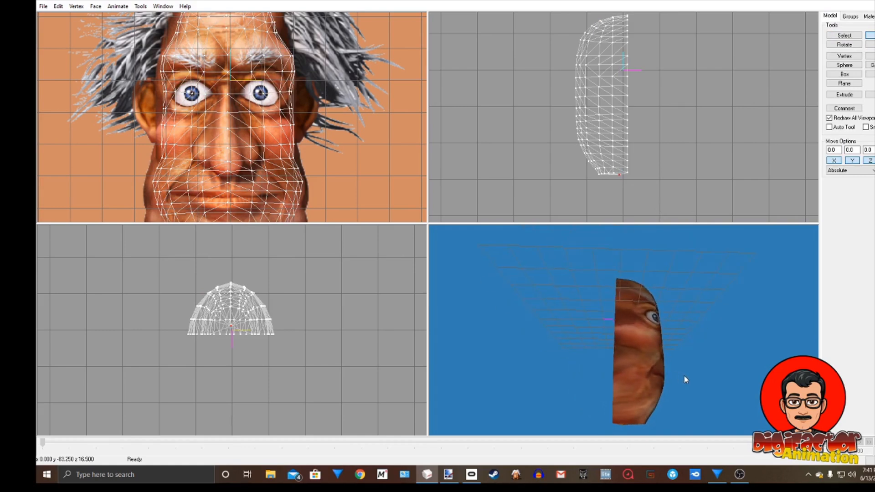
- Remove the background reference image from the front viewport
ctrl+drag(285, 165, 302, 94)
drag(632, 360, 397, 182)
right_click(392, 176)
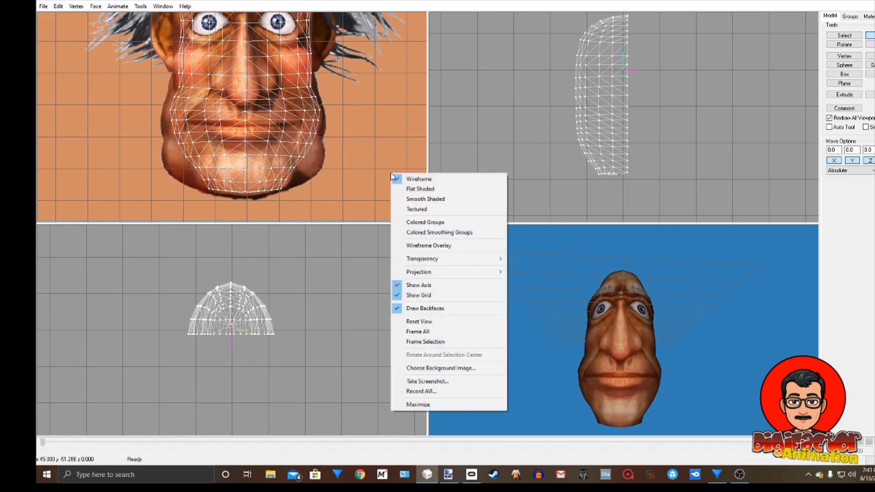
click(435, 368)
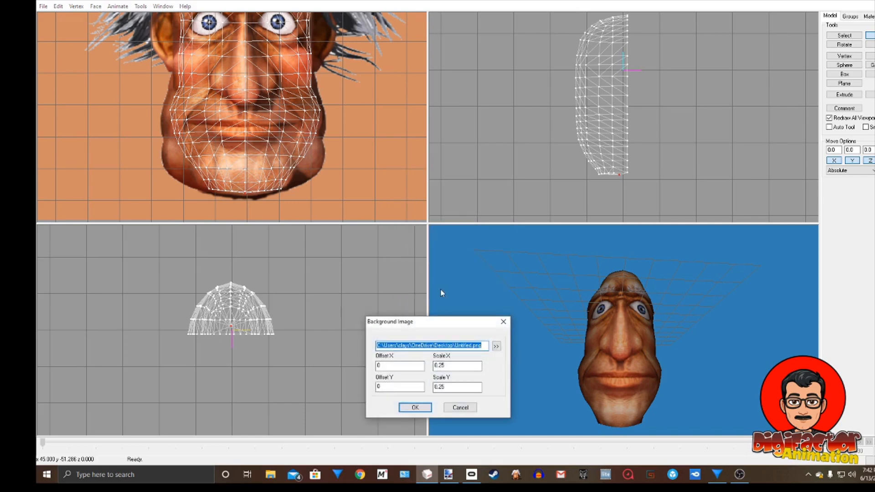
key(Delete)
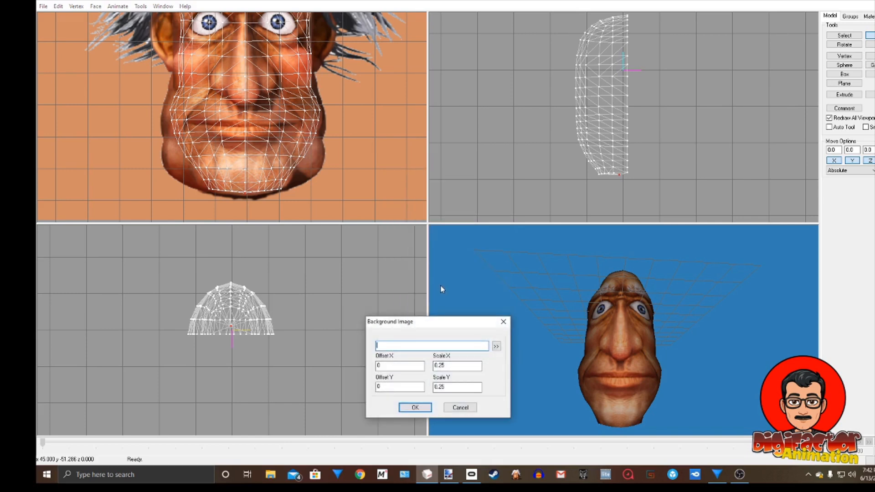
click(424, 408)
- Select the entire COLL head group and scale it down to about half its size
ctrl+drag(366, 127, 360, 183)
drag(577, 334, 580, 346)
drag(694, 325, 611, 330)
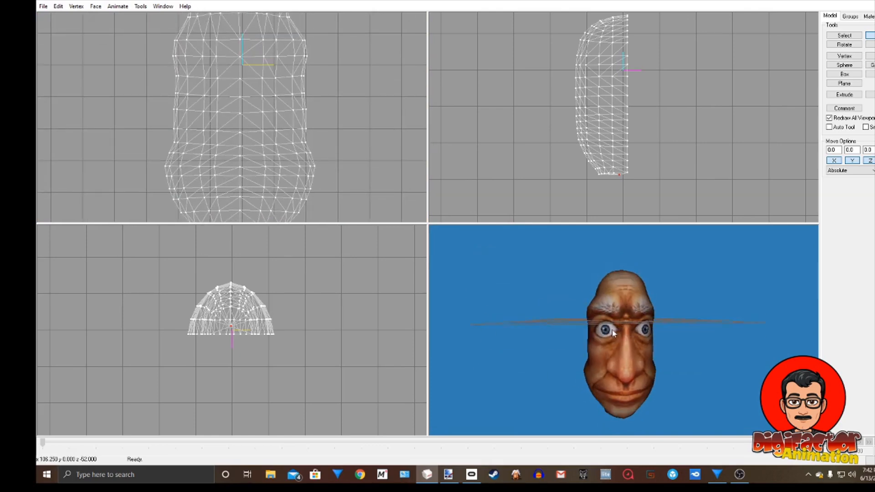
click(834, 36)
drag(619, 346, 620, 337)
click(849, 16)
double_click(838, 26)
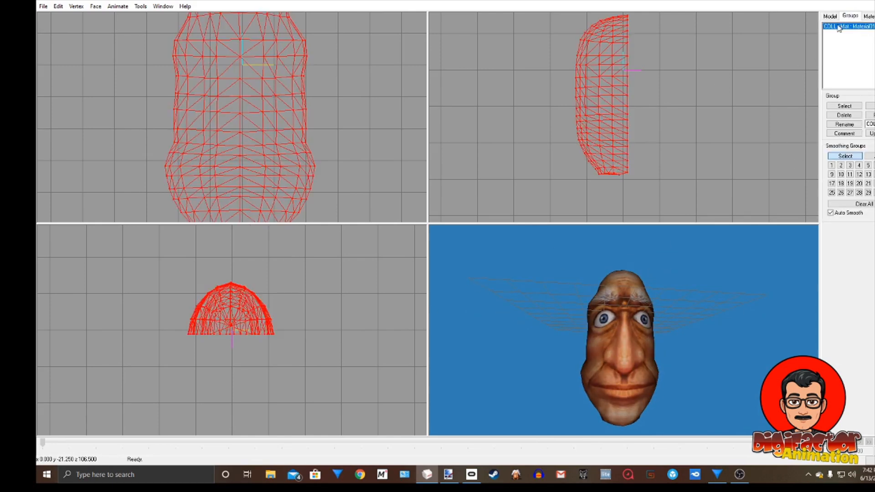
ctrl+drag(353, 127, 356, 162)
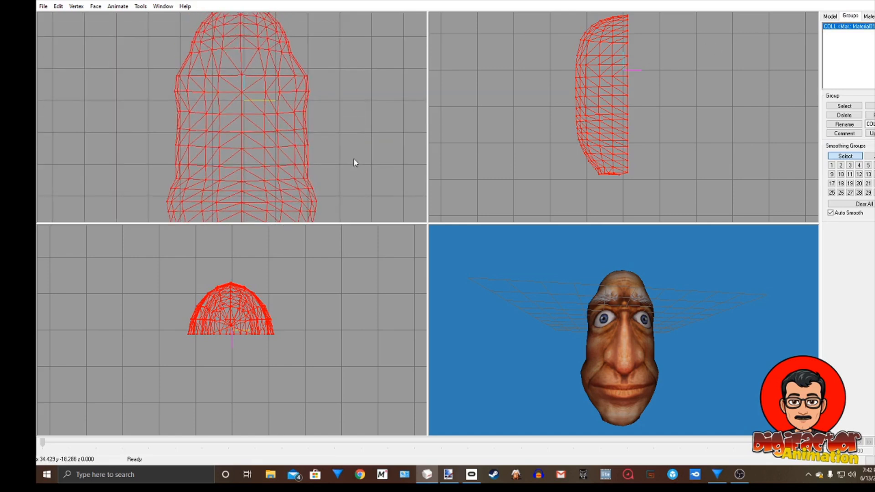
click(827, 17)
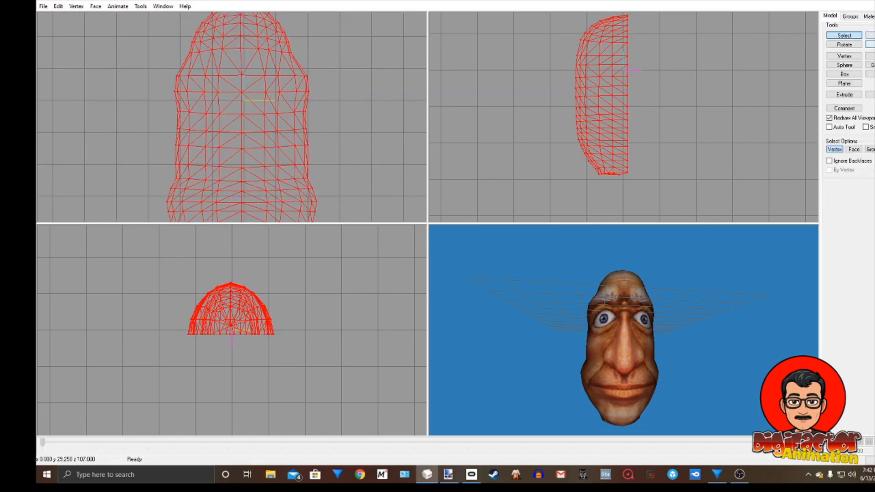
drag(321, 81, 305, 97)
drag(611, 113, 605, 110)
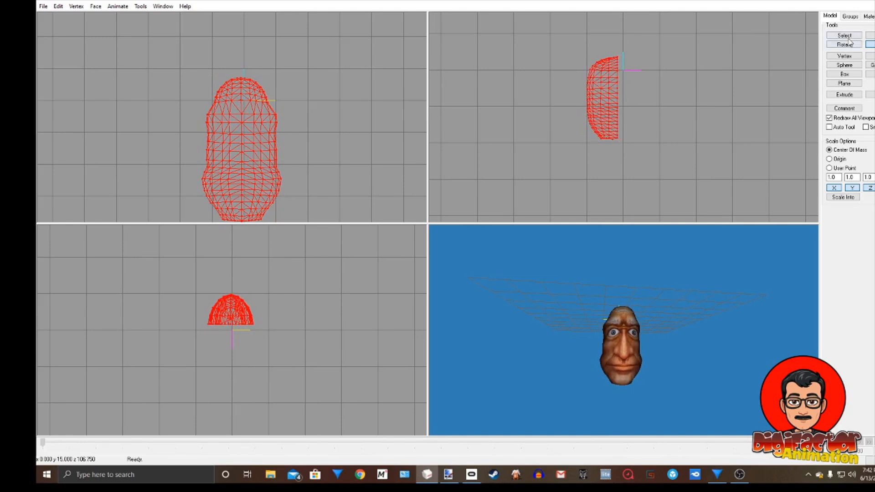
- Move the head mesh up and back so it is centred on the origin, and scale it down slightly further
click(870, 35)
drag(676, 157, 693, 130)
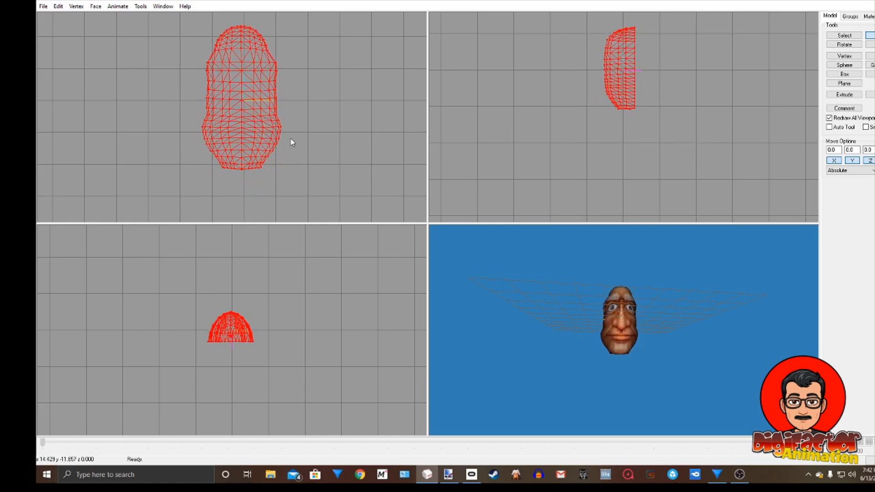
scroll(291, 143, up, 1)
click(870, 44)
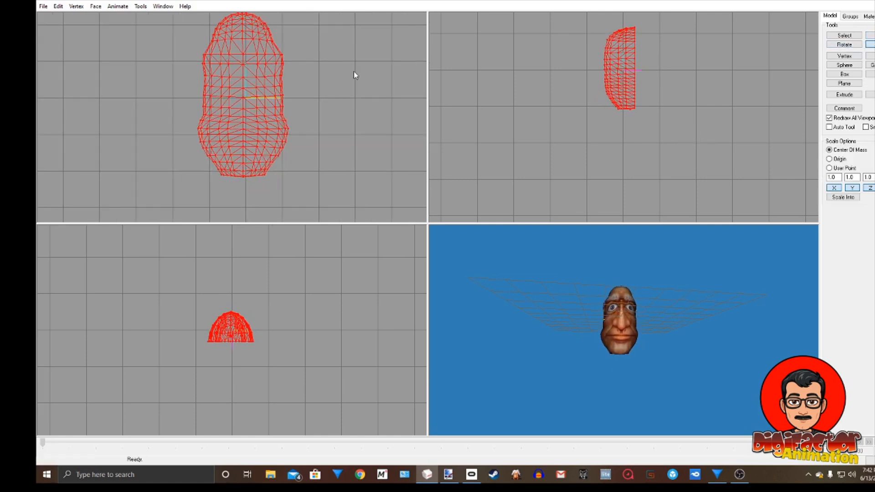
drag(354, 72, 351, 82)
drag(689, 84, 685, 83)
drag(662, 292, 651, 313)
- Export the head as head2.ase in ASE format to the Desktop, replacing the existing file and accepting the default export options
click(45, 6)
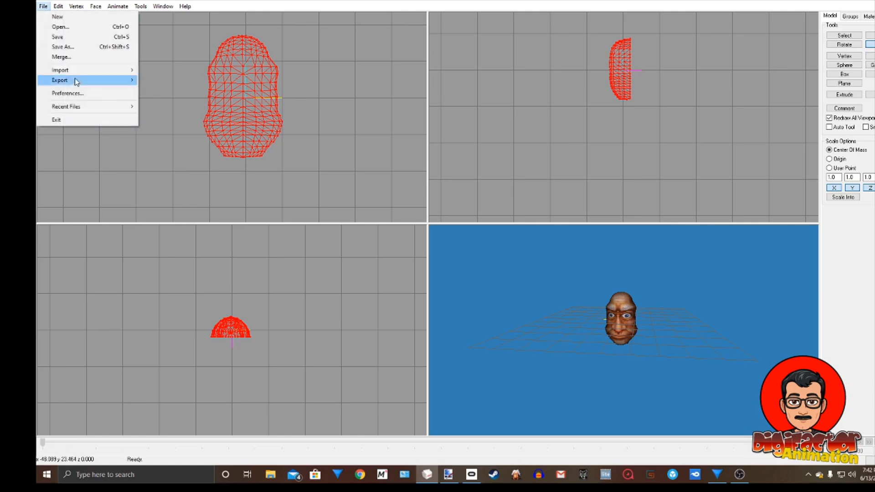
mouse_move(80, 83)
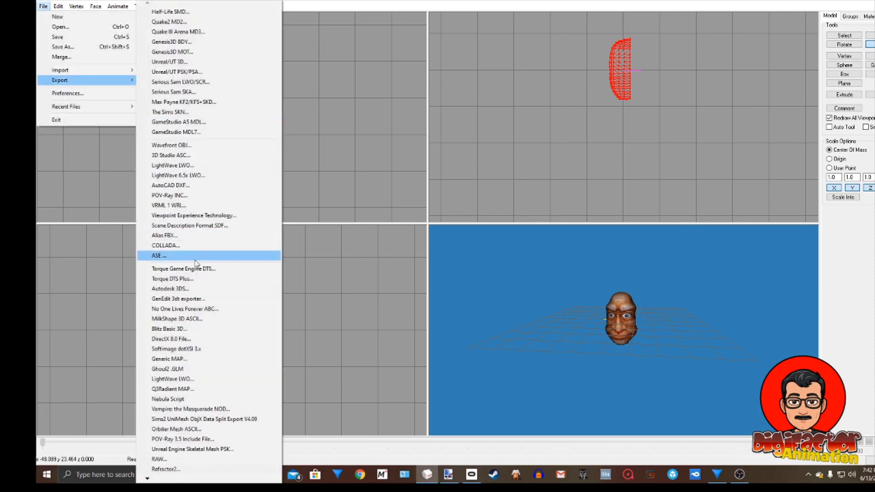
click(207, 255)
scroll(228, 161, down, 1)
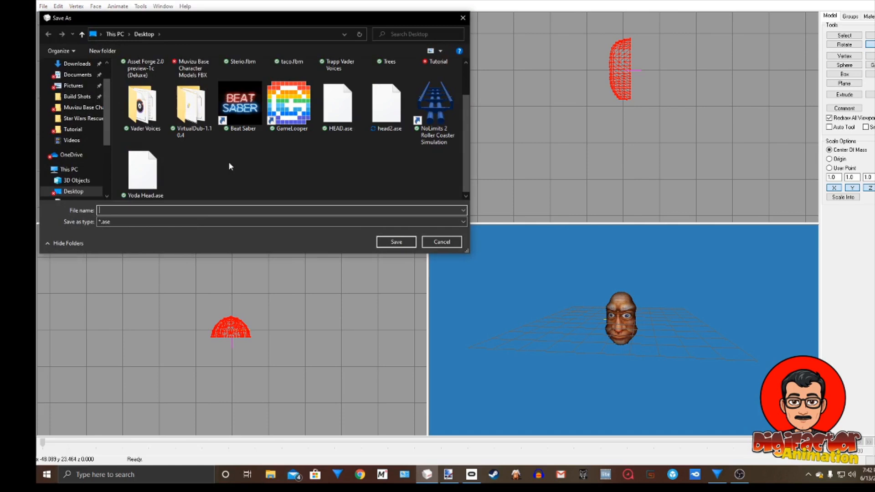
click(390, 113)
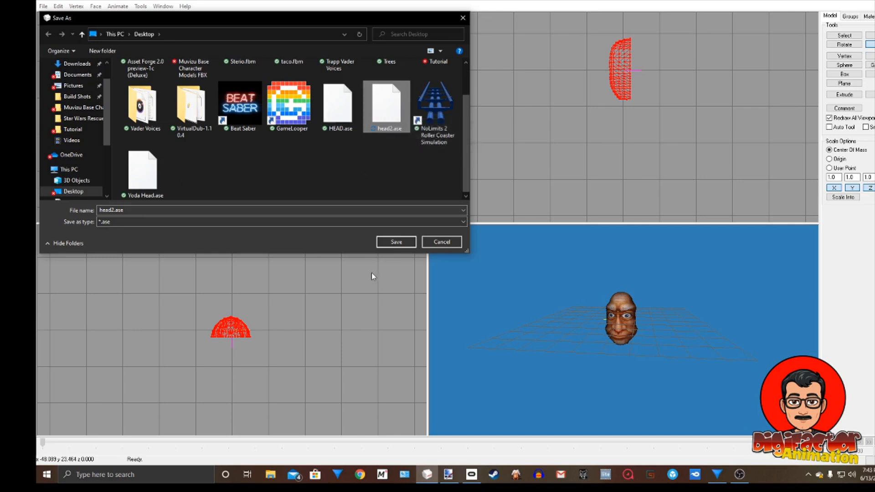
click(389, 243)
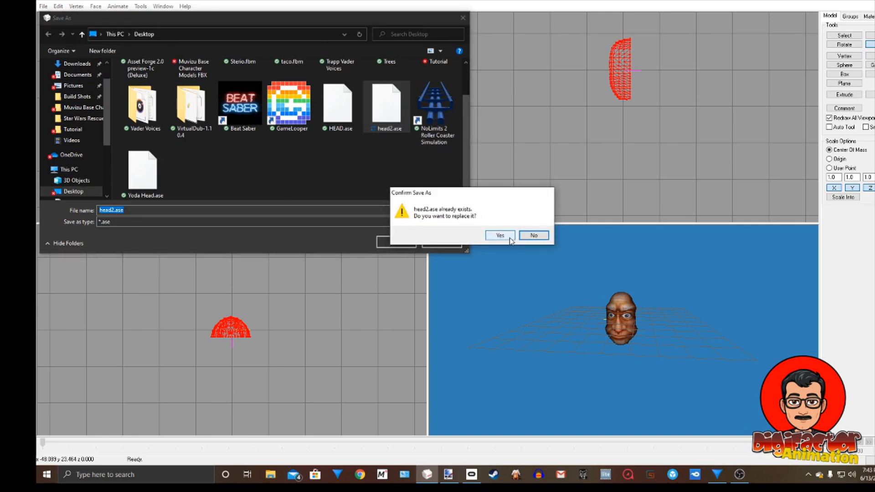
click(509, 236)
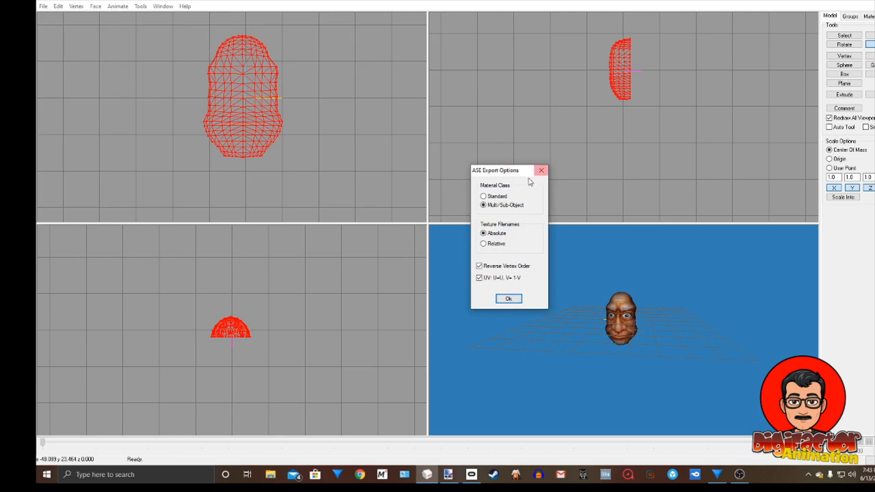
drag(519, 172, 504, 138)
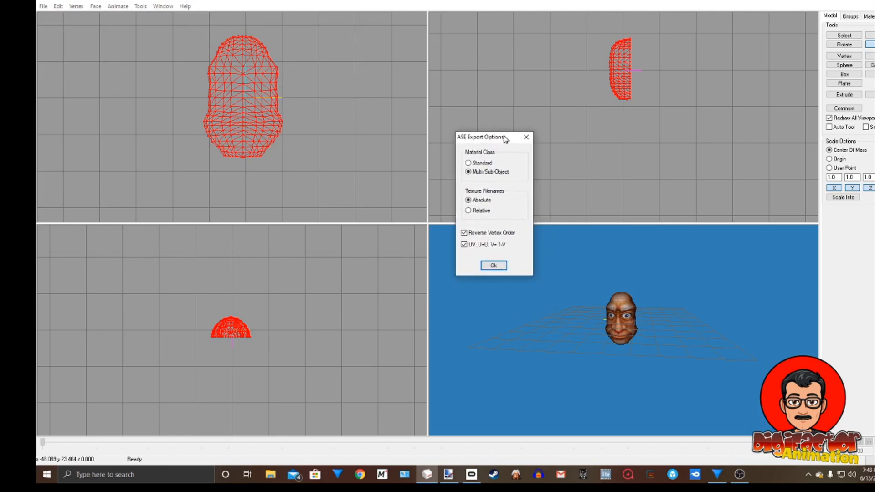
click(496, 266)
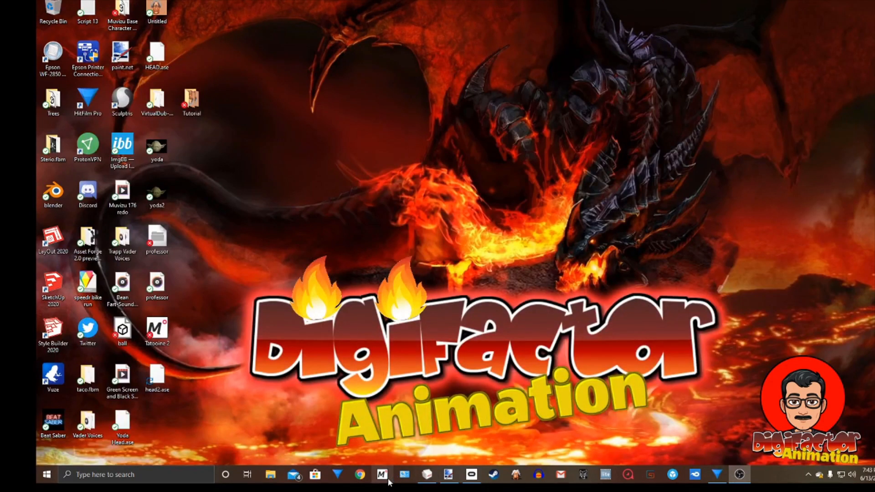
- Switch to Muvizu, dismiss the welcome message and open the science classroom scene from the recent scenes
click(389, 480)
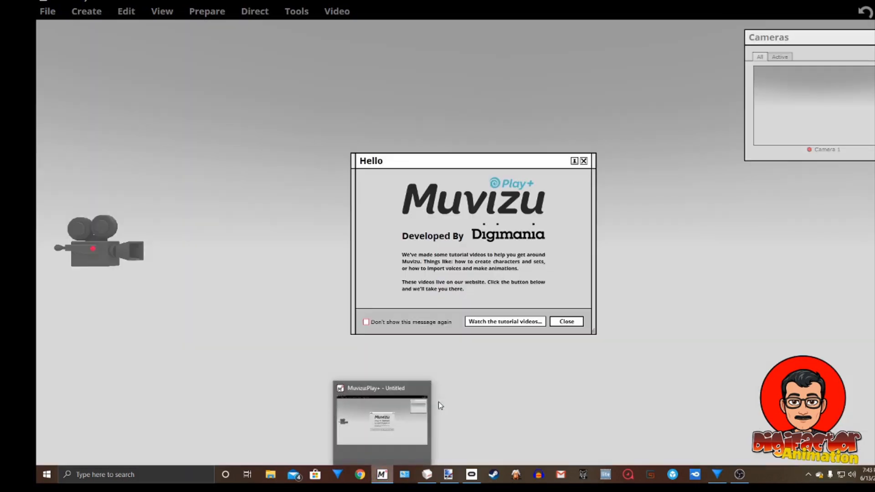
click(566, 321)
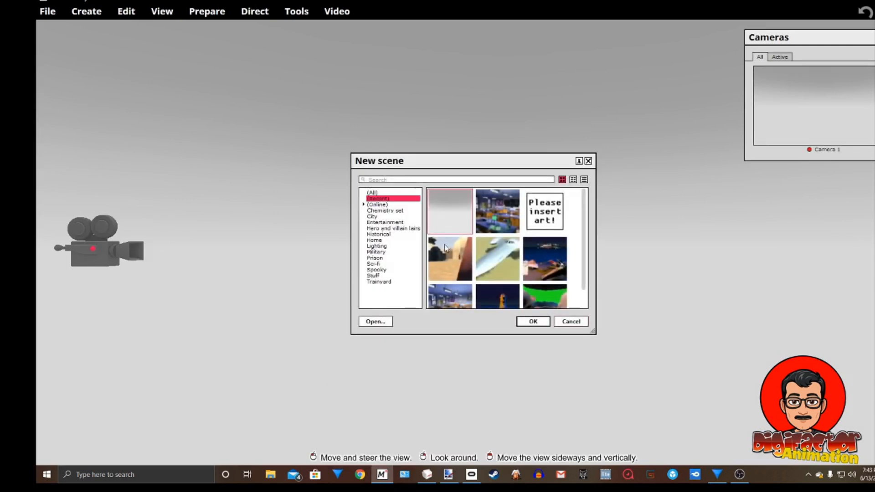
click(497, 213)
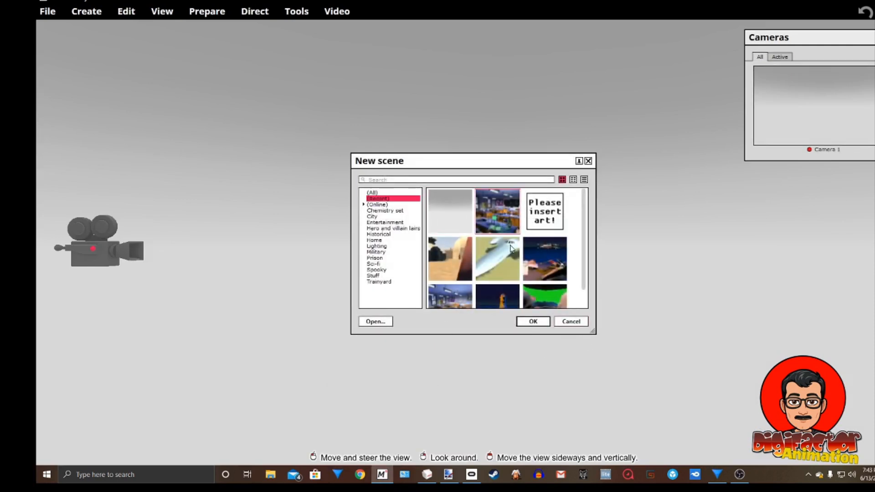
click(532, 321)
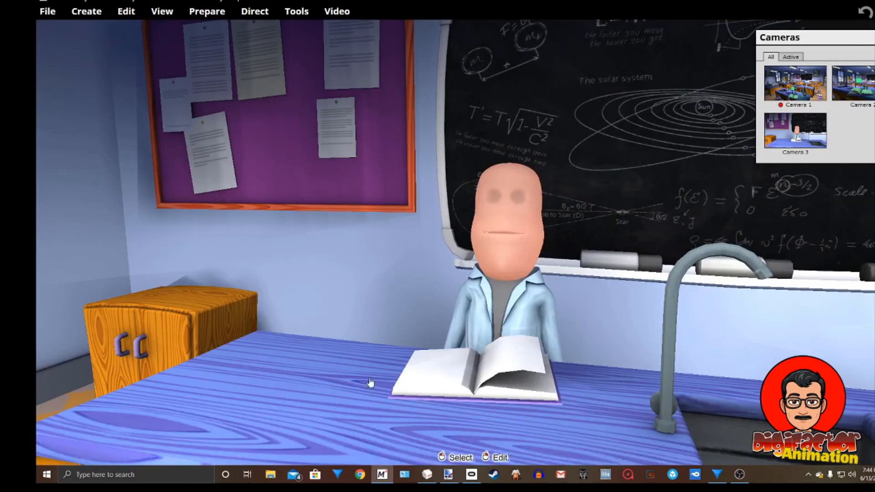
- Open the lab-coated character in front of the blackboard for editing
drag(437, 246, 410, 263)
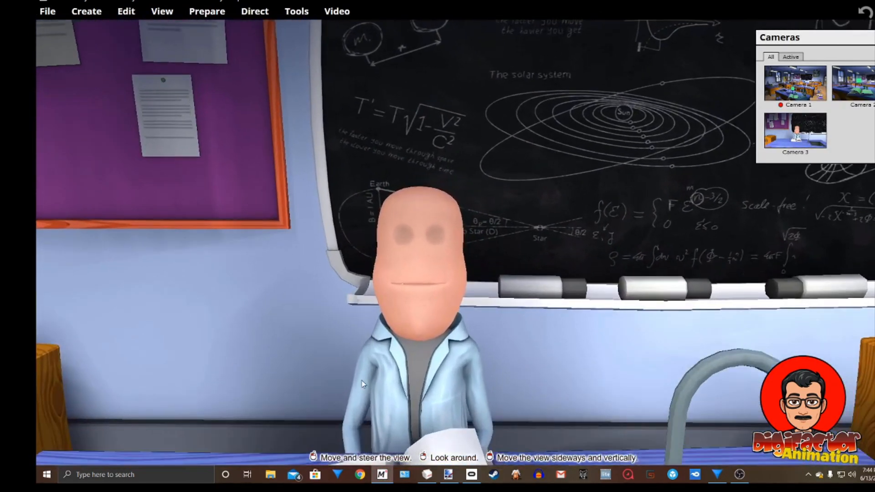
click(410, 263)
right_click(410, 266)
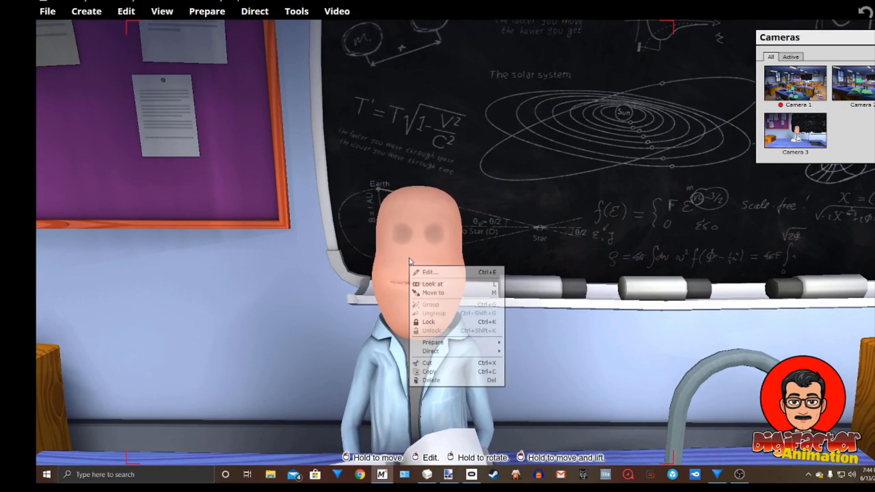
click(427, 272)
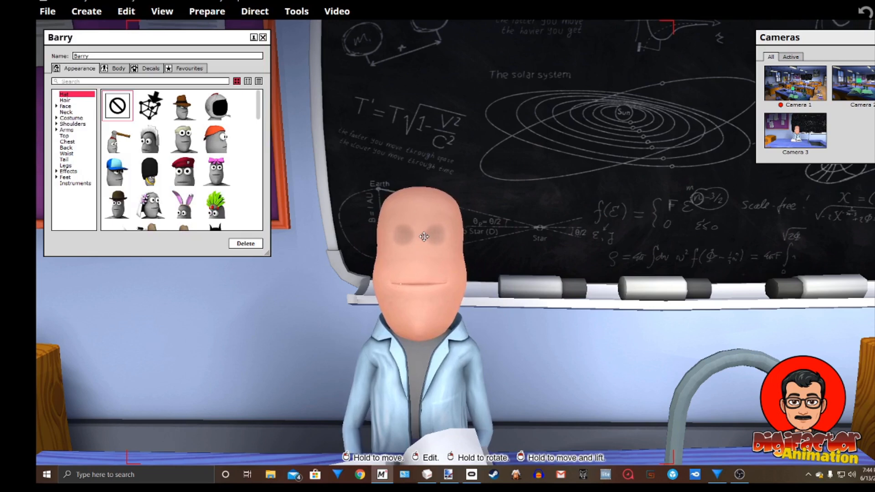
- Give the character a custom face mask imported from head2.ase on the Desktop
click(76, 106)
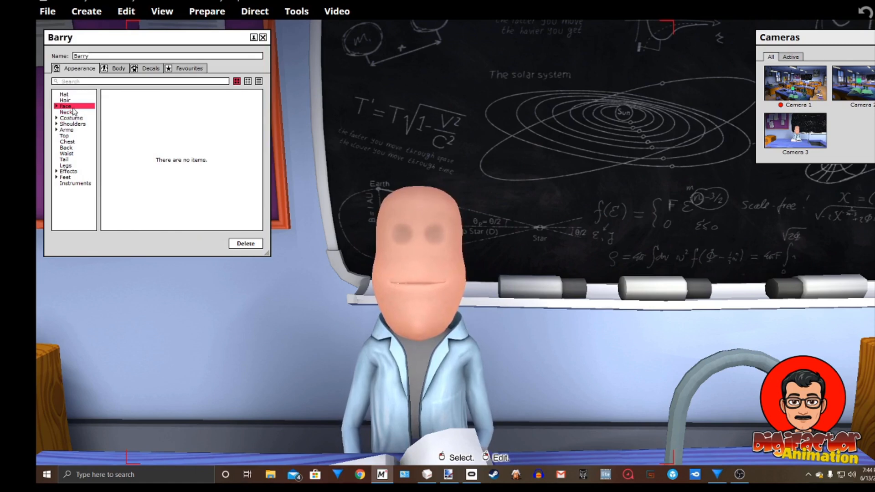
double_click(66, 106)
click(86, 160)
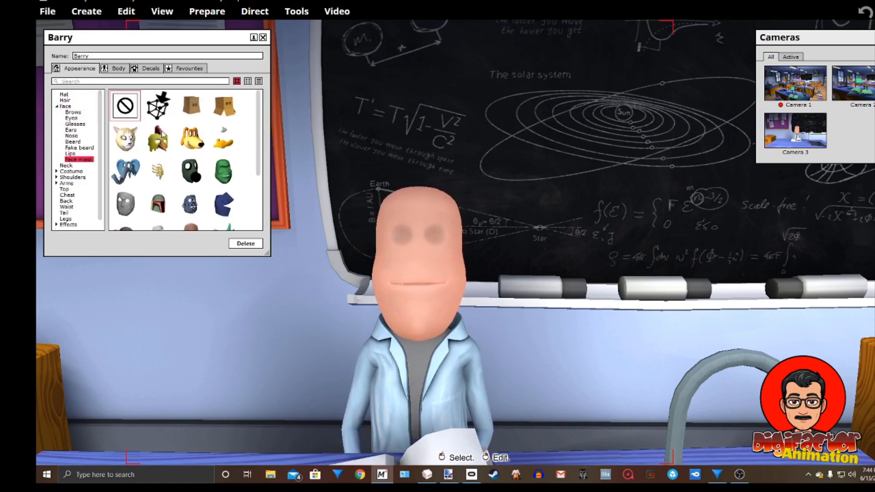
click(156, 109)
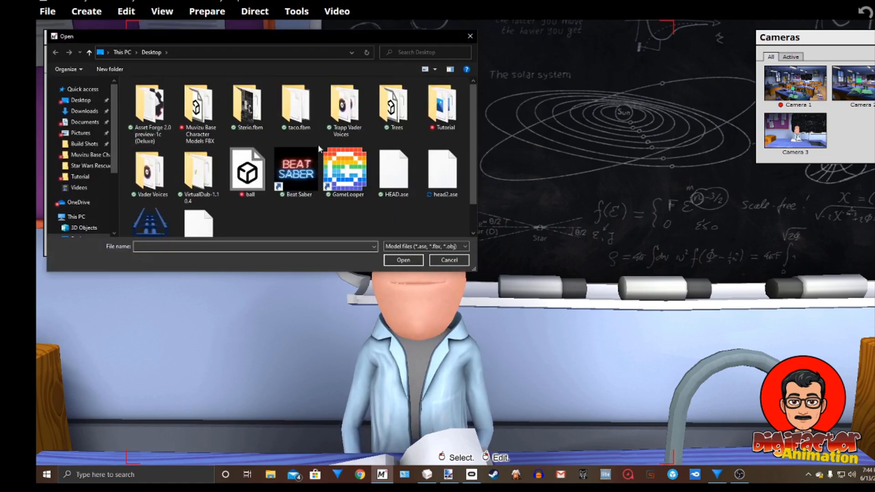
click(441, 167)
click(397, 262)
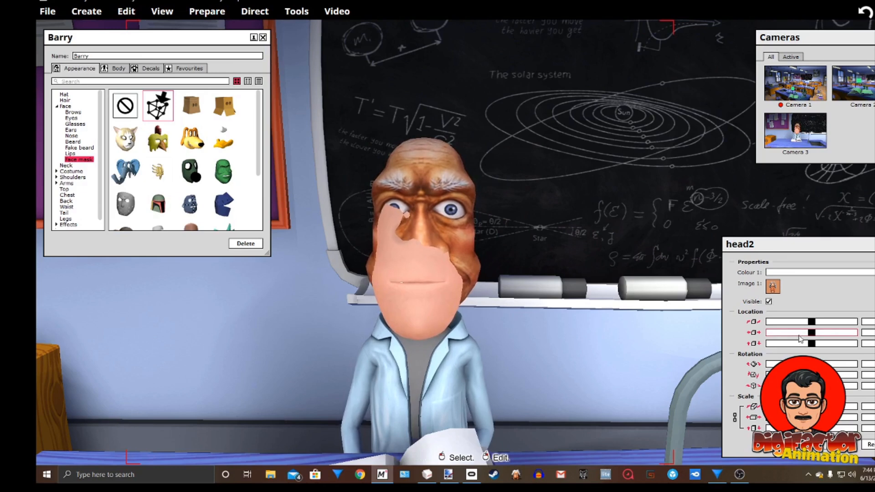
- Reduce the head2 mask's size, lower it and bring it forward over the face, centre it sideways, and unlink its scale axes
drag(808, 334, 809, 334)
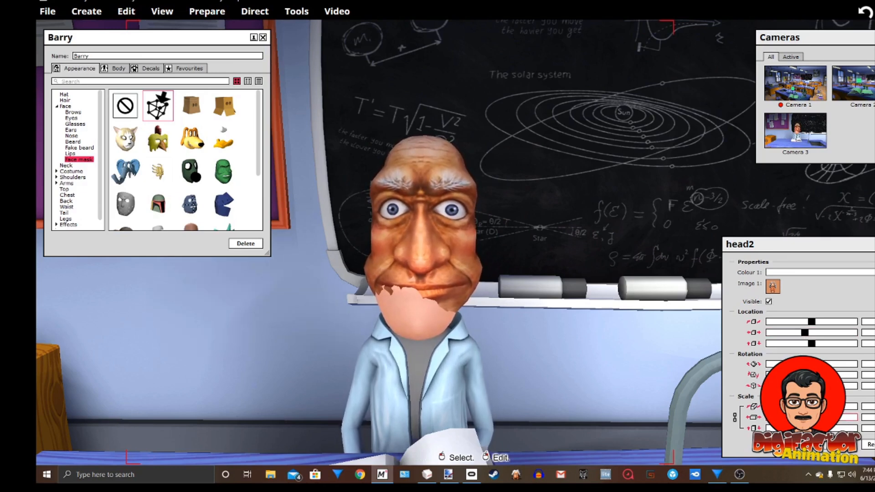
drag(811, 417, 804, 417)
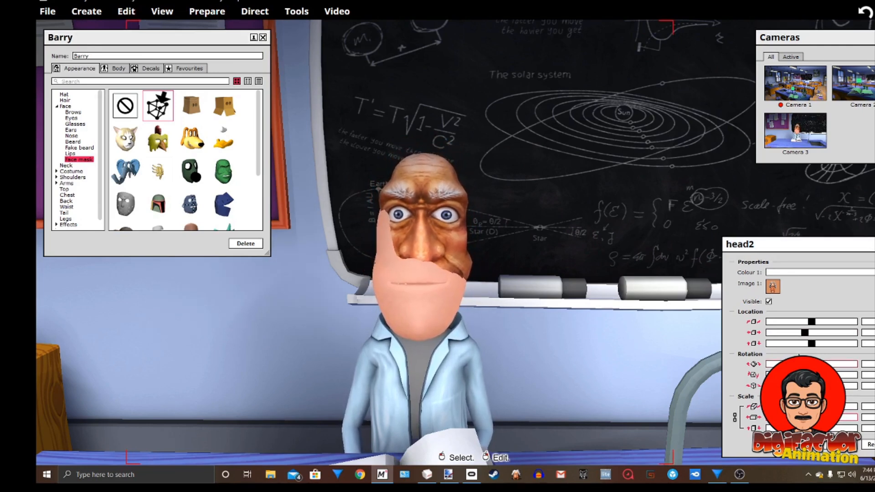
drag(811, 343, 802, 350)
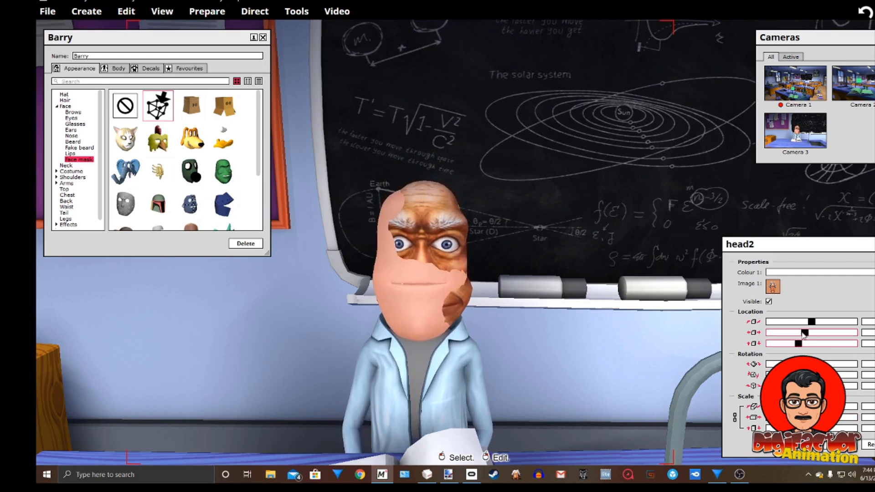
drag(803, 335, 798, 335)
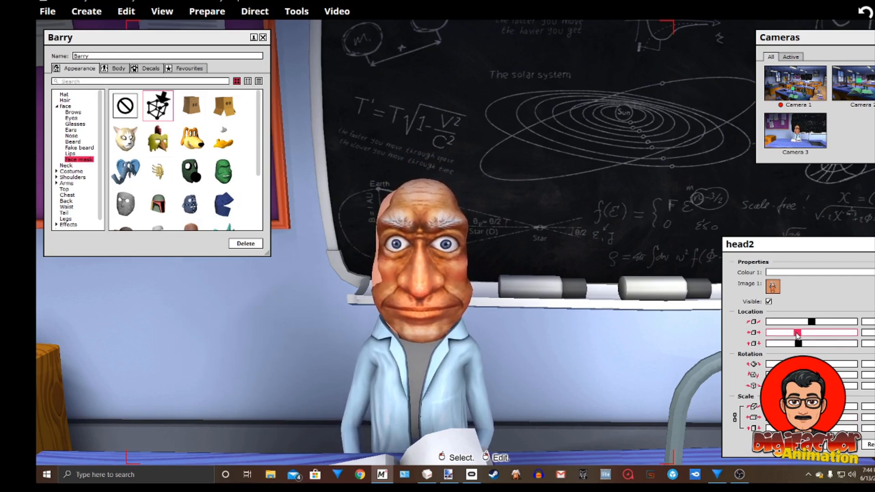
drag(811, 322, 809, 323)
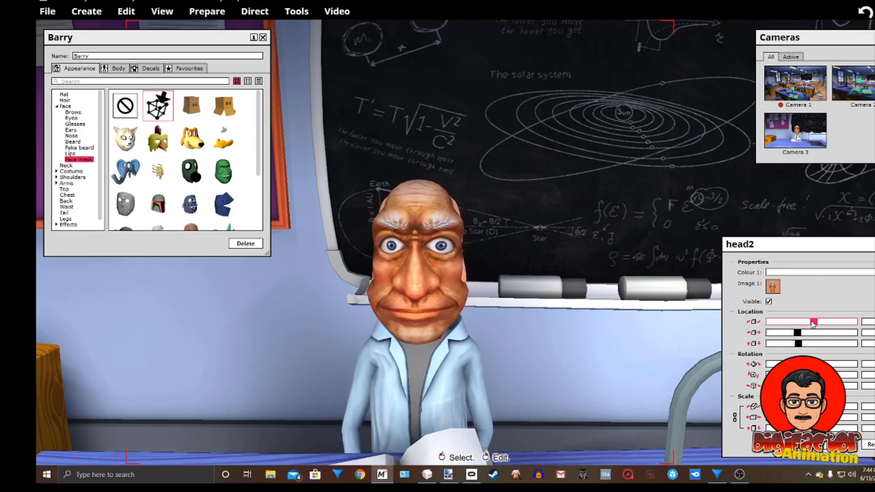
click(734, 418)
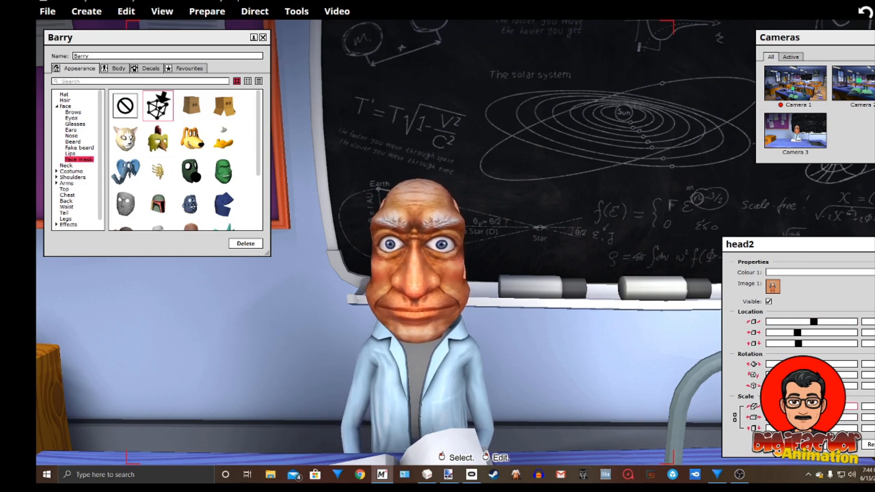
- Turn and move the character around to inspect the mask's fit from different angles
right_drag(424, 373, 469, 374)
middle_drag(501, 365, 337, 364)
middle_drag(483, 346, 656, 341)
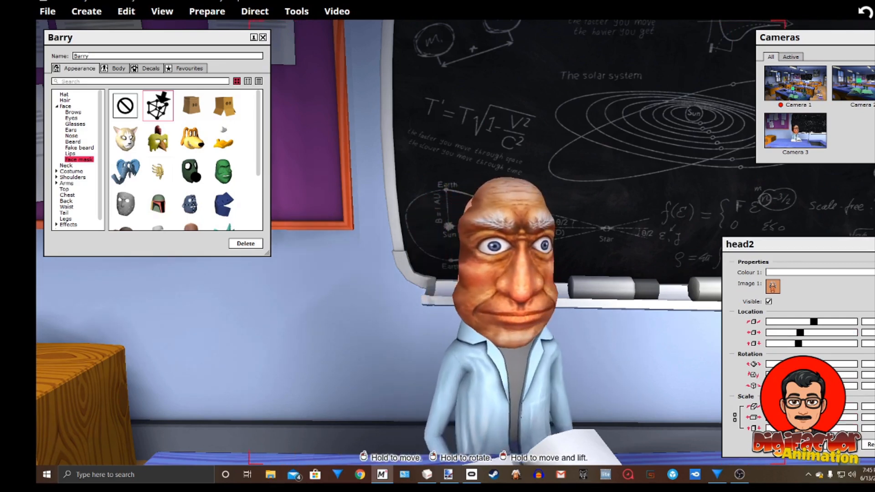
drag(305, 322, 631, 355)
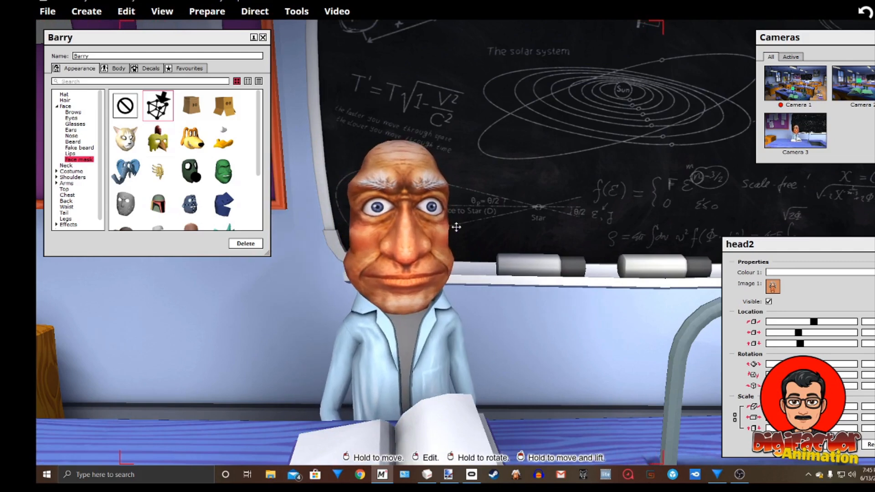
- Test the character's head movement with the eyes and head director, and fine-tune the head2 mask's sideways location
click(262, 17)
click(283, 100)
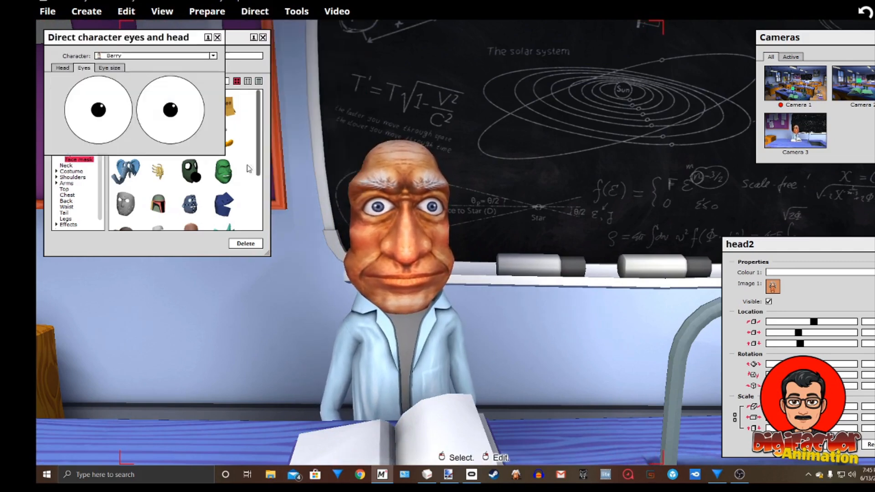
click(65, 68)
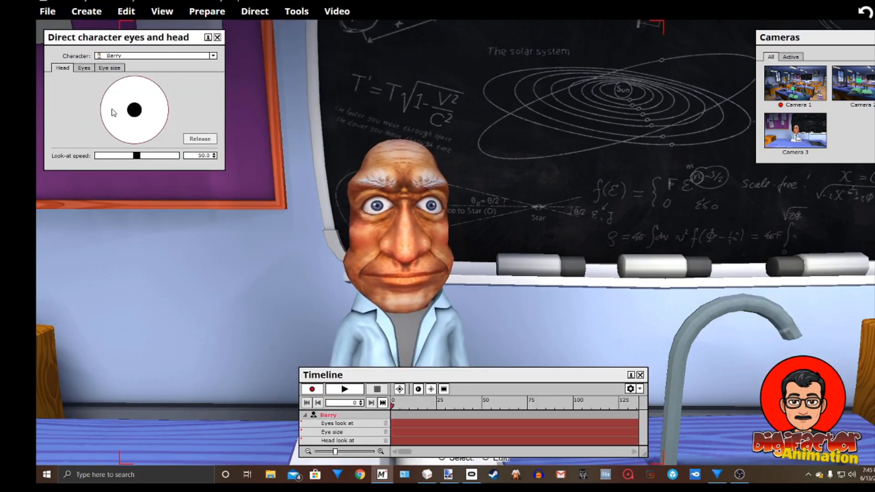
mouse_move(134, 109)
mouse_down()
mouse_move(136, 89)
mouse_move(154, 93)
mouse_move(122, 114)
mouse_move(129, 118)
mouse_up()
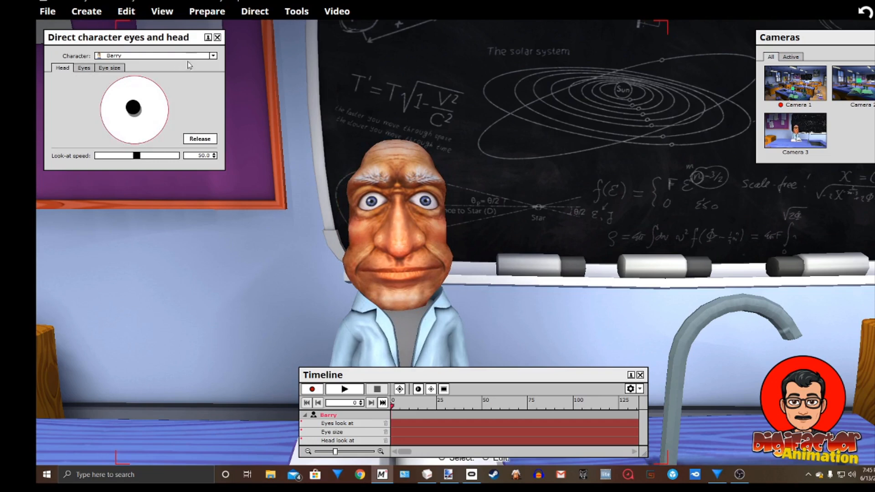
click(218, 38)
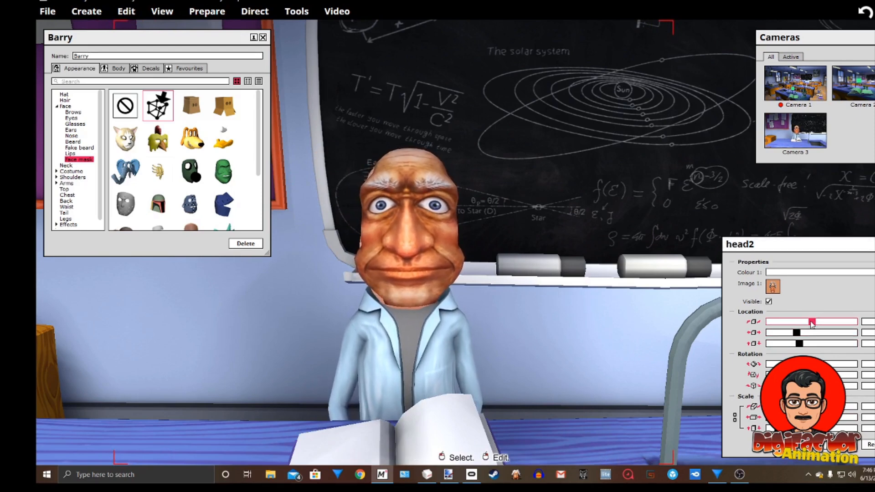
drag(811, 322, 813, 323)
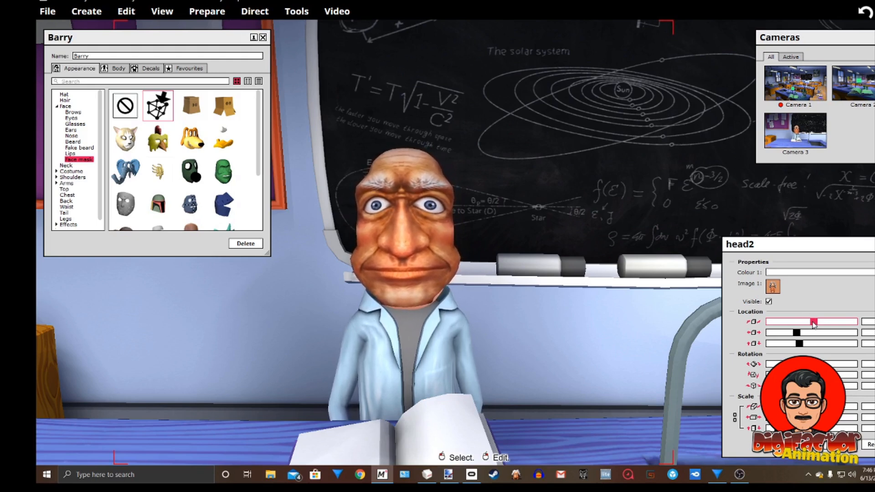
- Set the character's skin colour to B8553A by sampling it from the mask's face
click(114, 70)
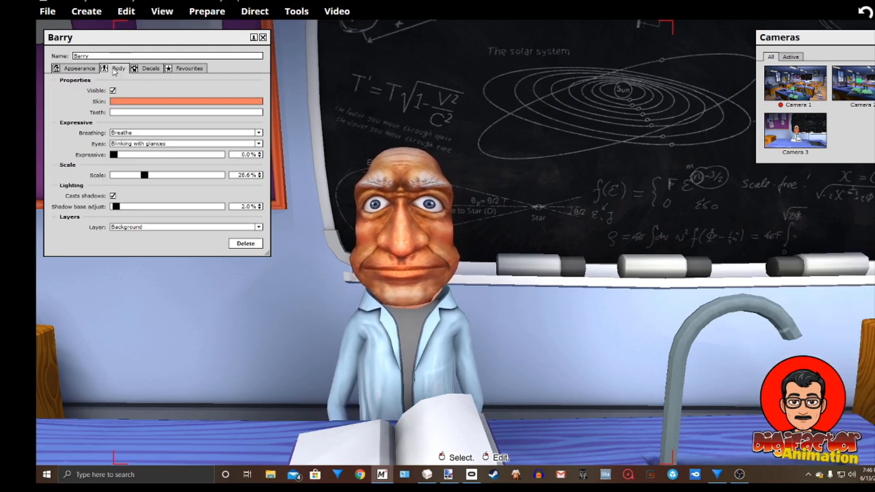
click(128, 101)
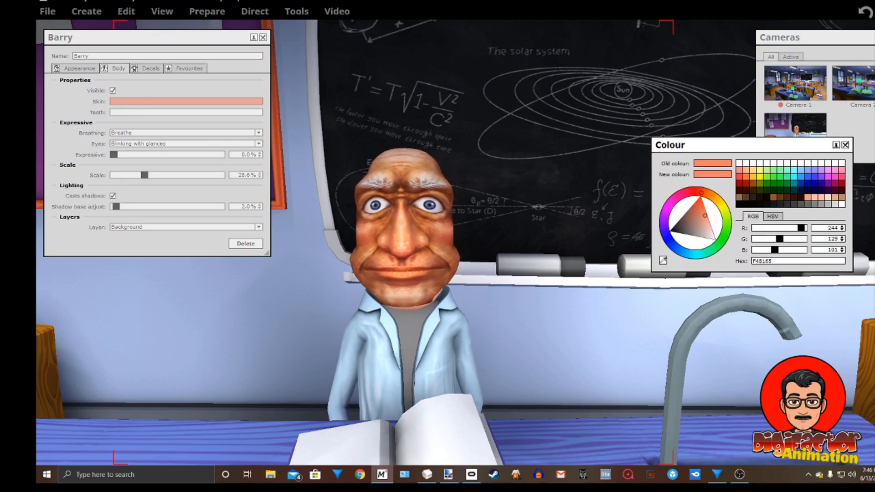
click(662, 260)
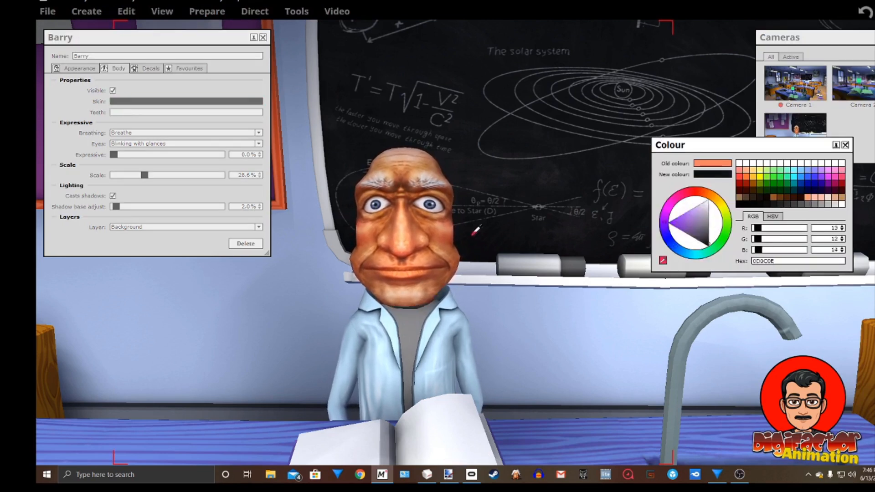
click(435, 241)
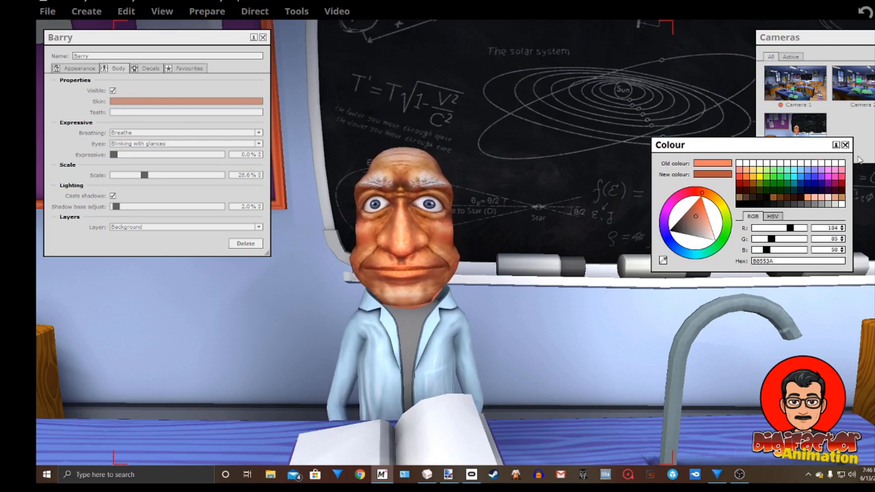
click(845, 145)
- Turn the character to expose the back of the head and adjust the skin colour to C15234
right_drag(405, 274, 471, 273)
drag(342, 274, 533, 314)
click(139, 101)
click(659, 255)
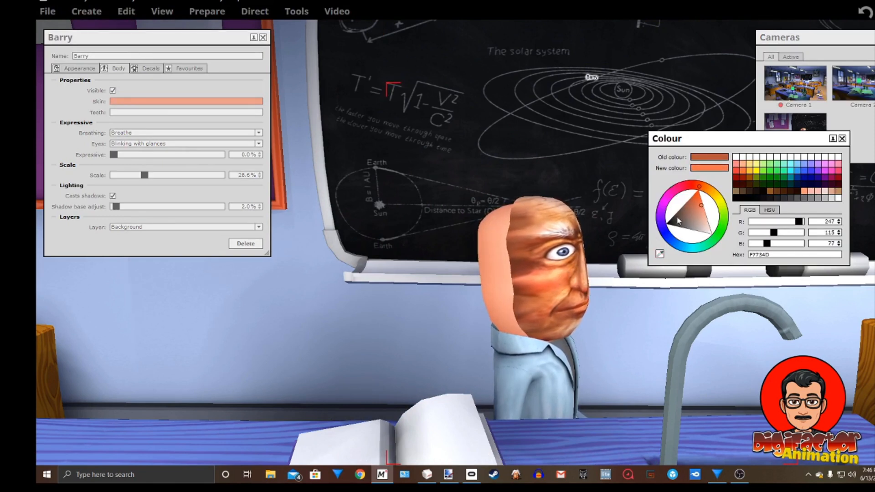
mouse_move(704, 208)
mouse_down()
mouse_move(692, 199)
mouse_move(694, 210)
mouse_up()
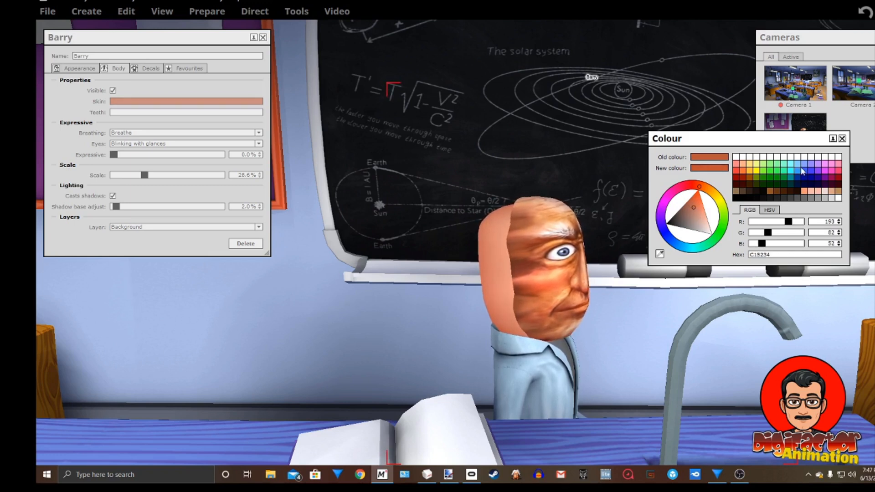
click(842, 139)
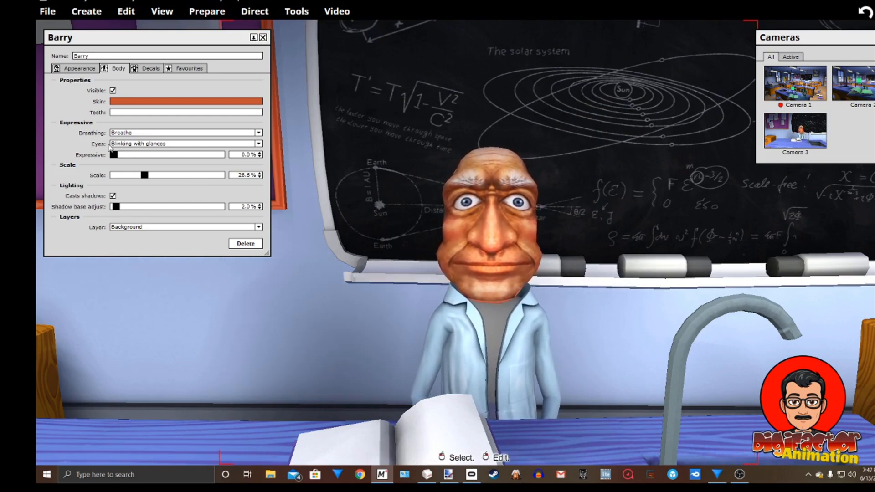
- Give the character the Flappy ears and position them at the sides of the mask
click(75, 69)
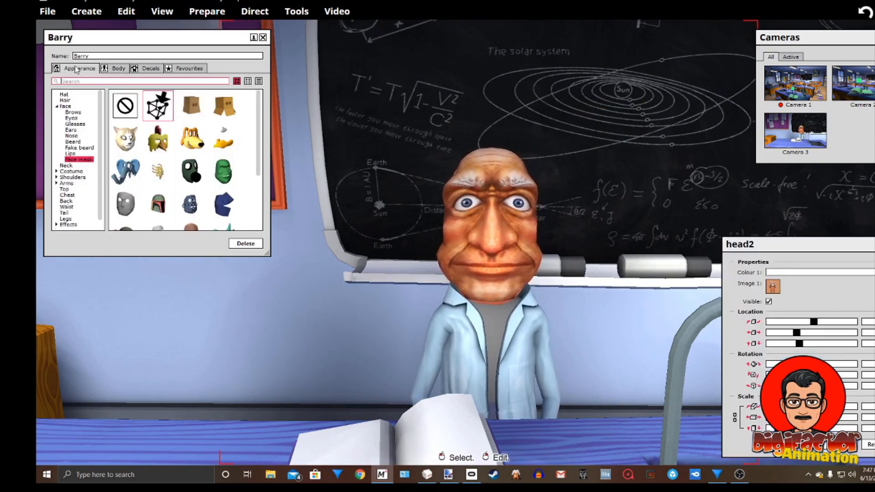
click(73, 132)
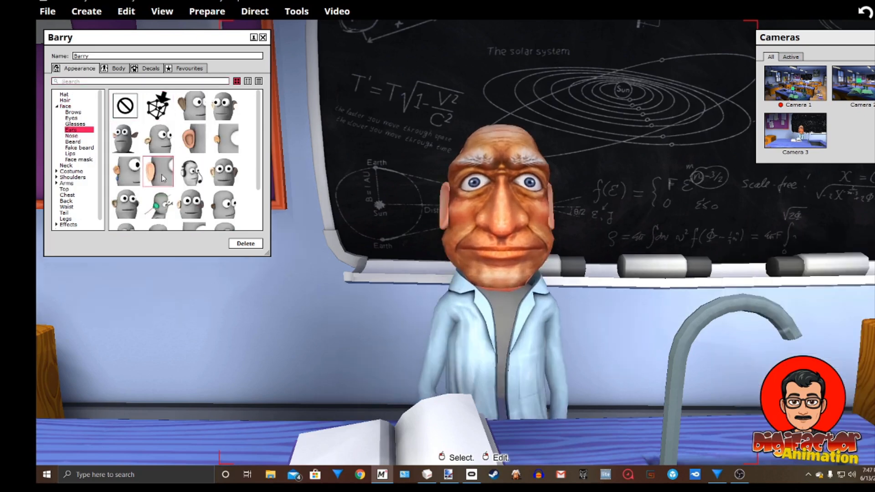
click(160, 172)
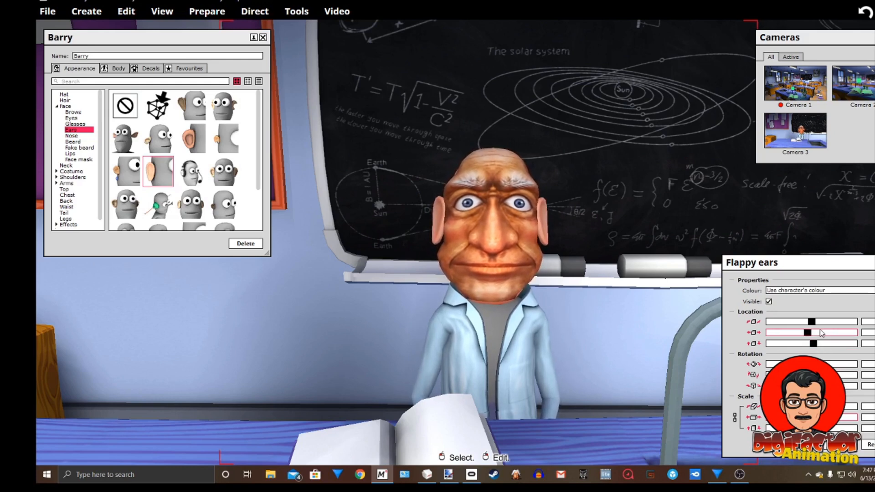
- Switch the ears to a custom colour and set it to A33510 to match the mask
click(799, 290)
click(795, 299)
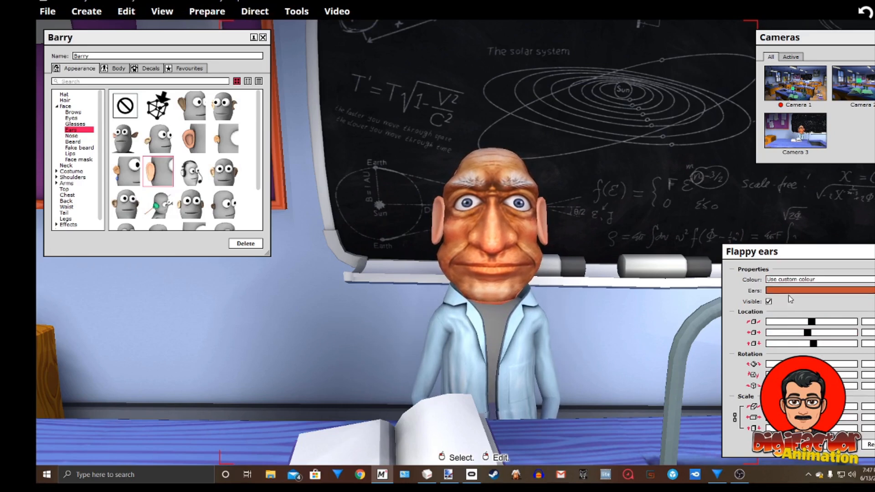
click(790, 292)
click(700, 346)
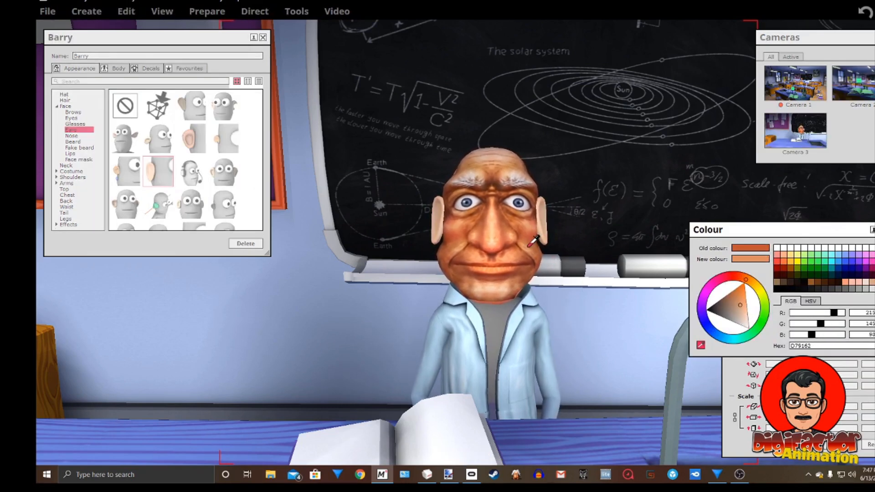
drag(734, 302, 728, 298)
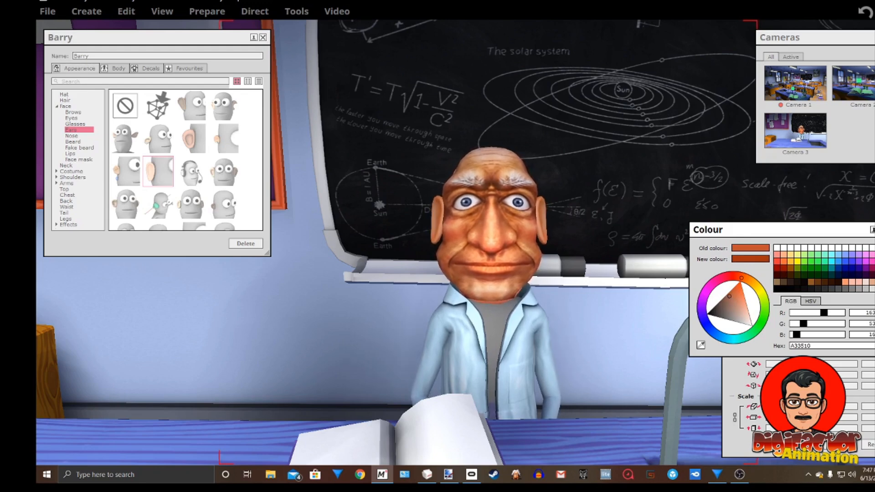
click(874, 230)
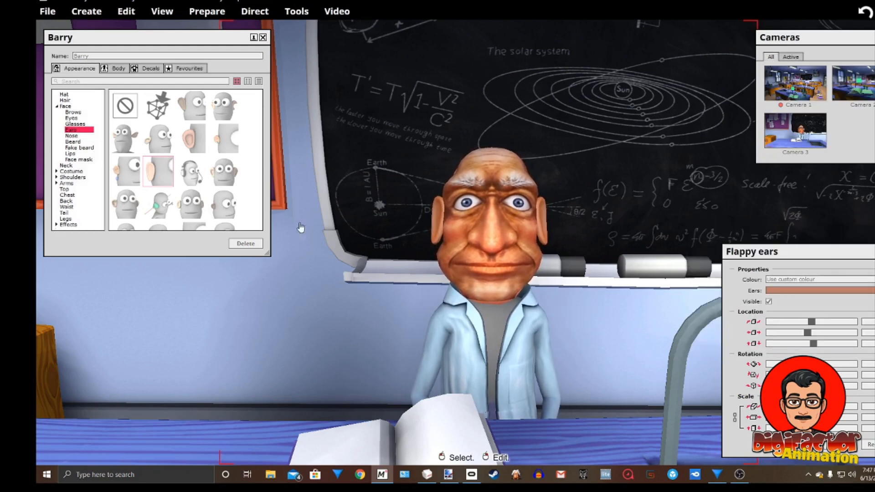
- Add the Bed head hair, scale it up to the maximum on all axes and shift it to fit around the mask
click(66, 100)
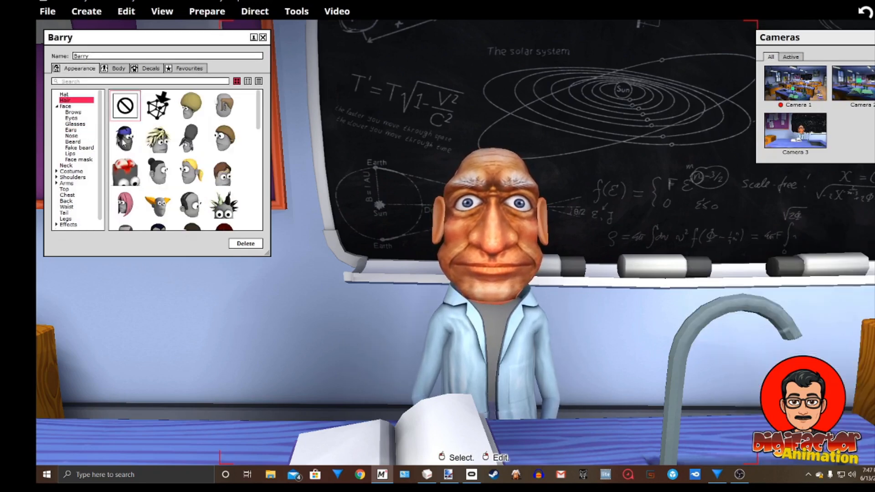
click(159, 139)
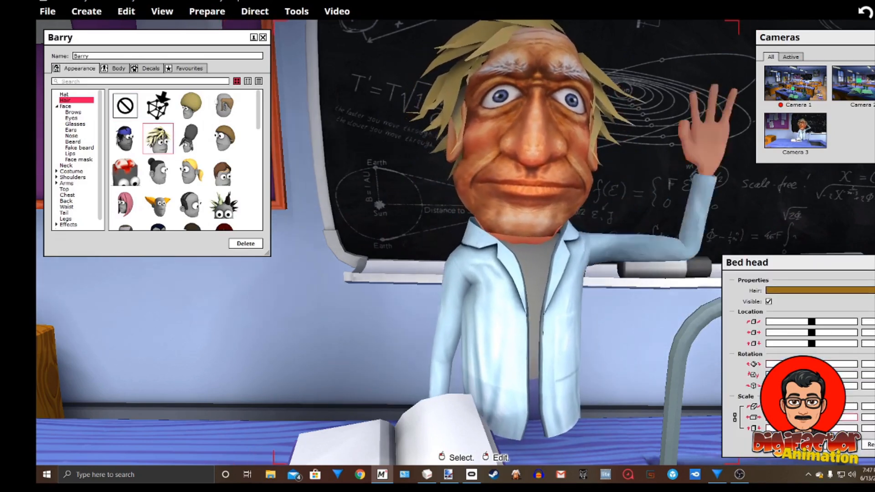
drag(812, 416, 861, 408)
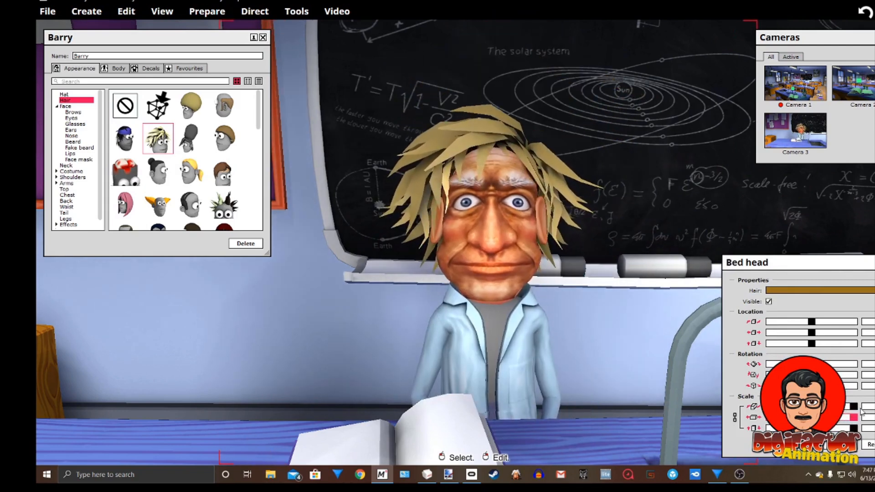
click(810, 333)
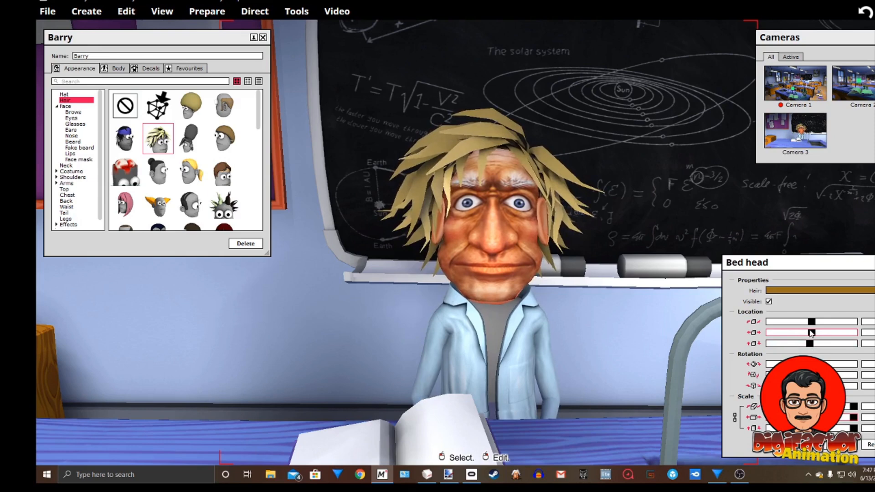
click(810, 322)
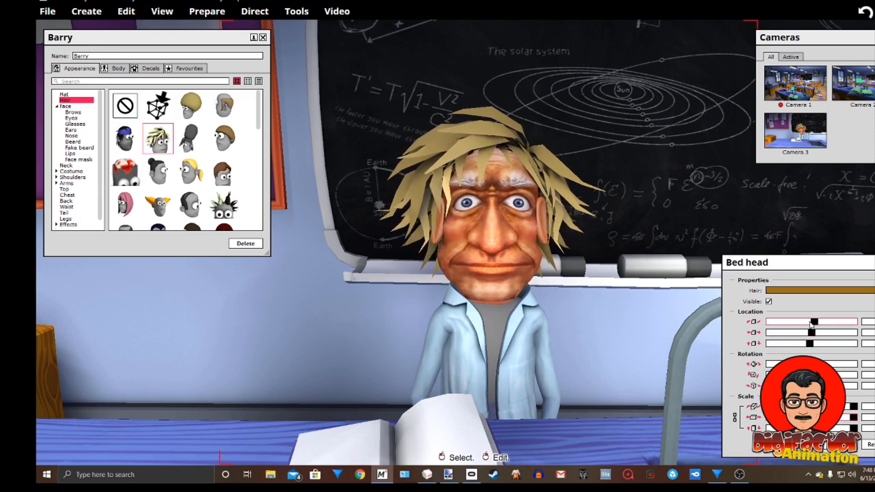
- Change the Bed head hair colour to grey 9C9C9C
click(806, 292)
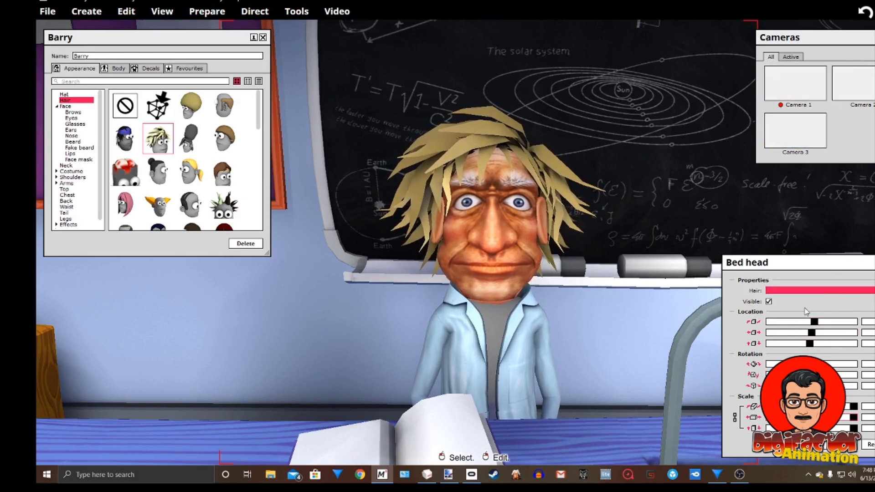
click(827, 219)
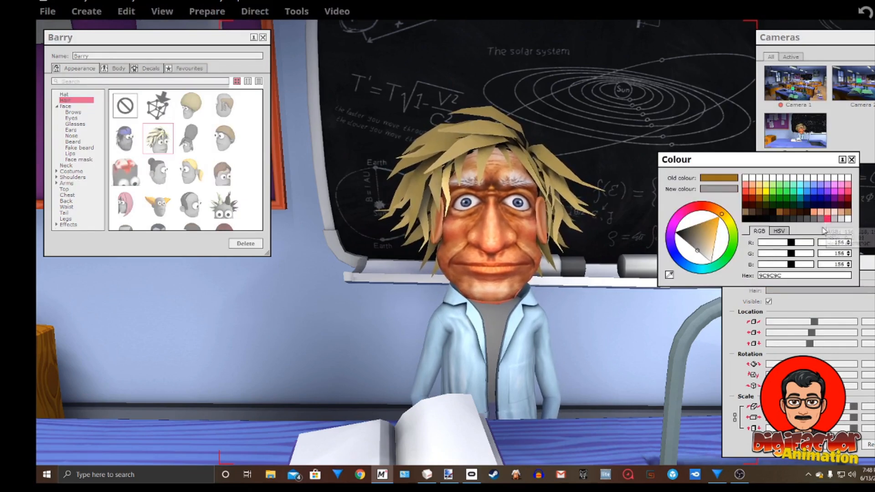
click(851, 160)
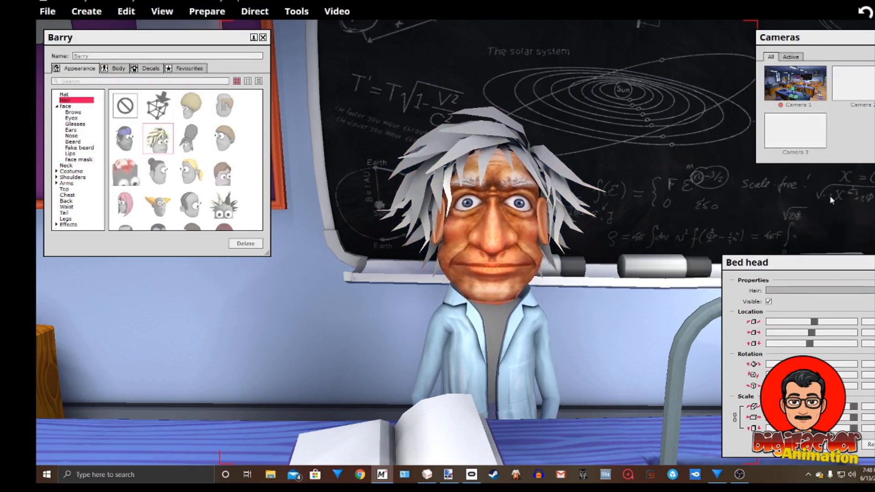
- Close the hair and character settings and move the character behind the open book on the desk
click(874, 262)
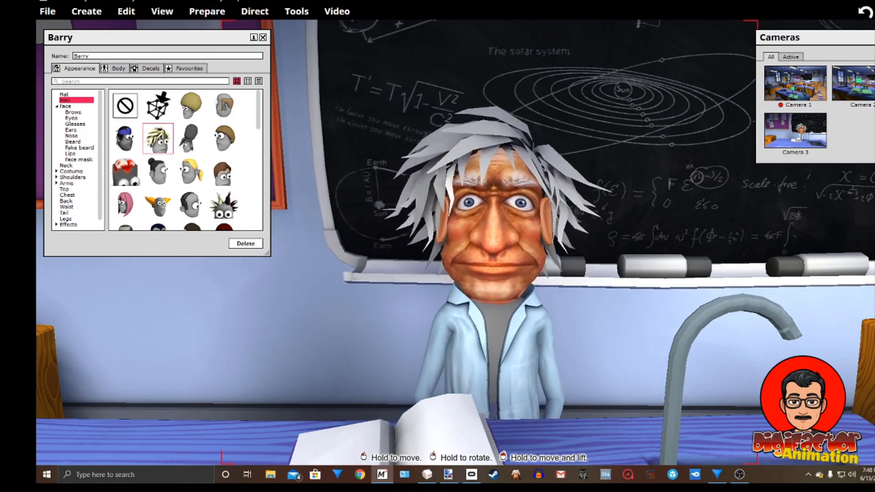
drag(583, 354, 639, 315)
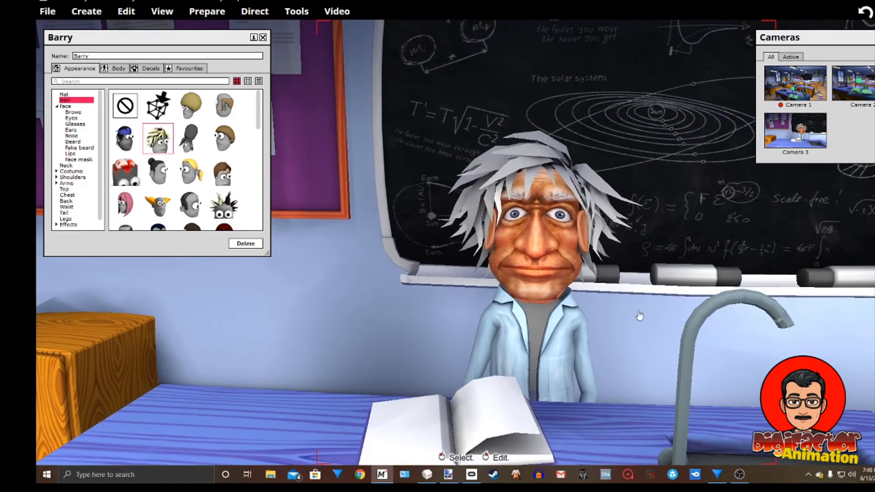
click(262, 37)
drag(359, 351, 376, 354)
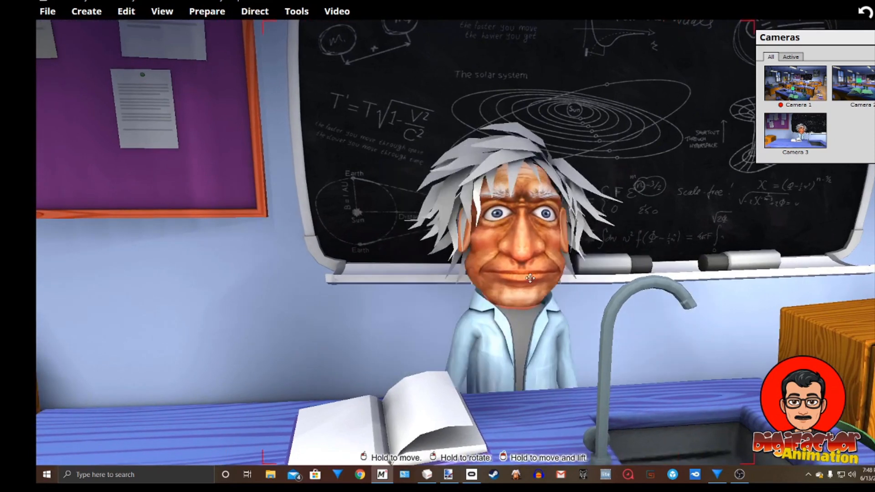
drag(515, 364, 412, 392)
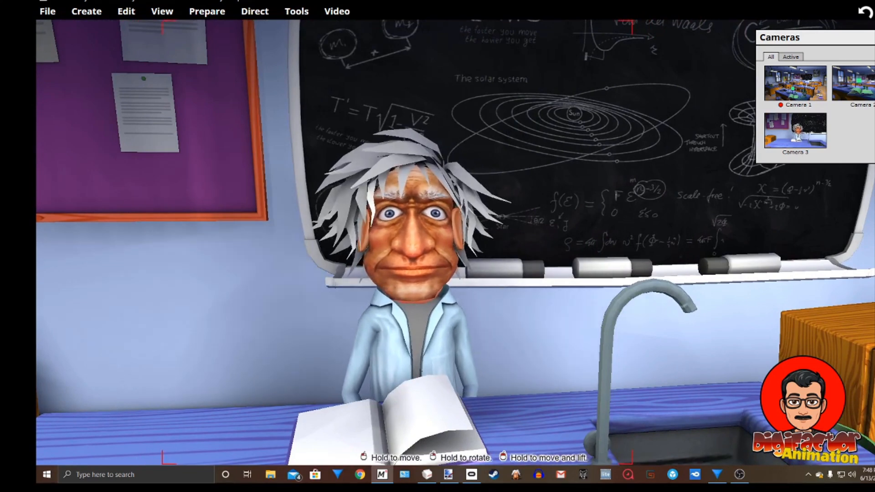
middle_drag(266, 295, 250, 294)
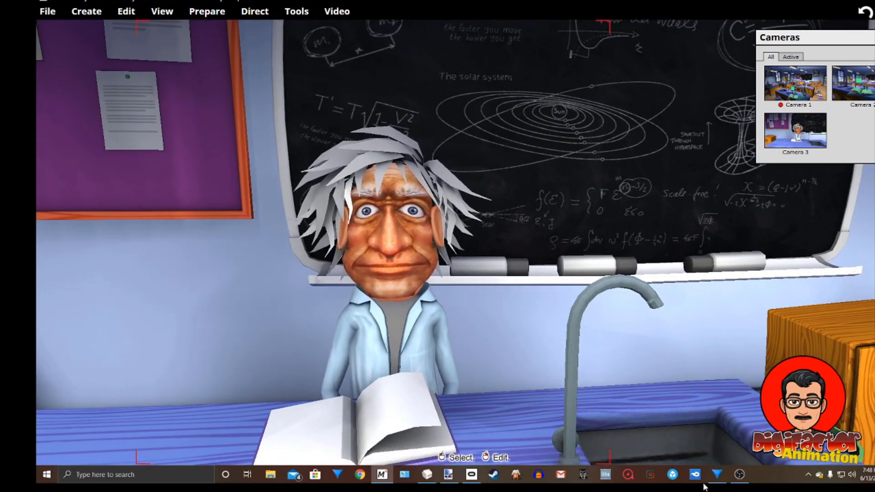
- Switch to CrazyTalk 7 and decline the registration offer
click(515, 474)
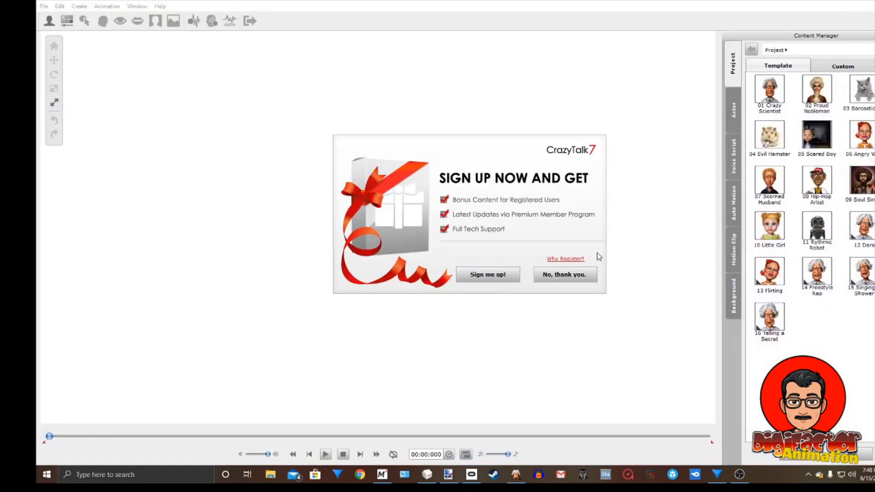
click(582, 279)
click(582, 285)
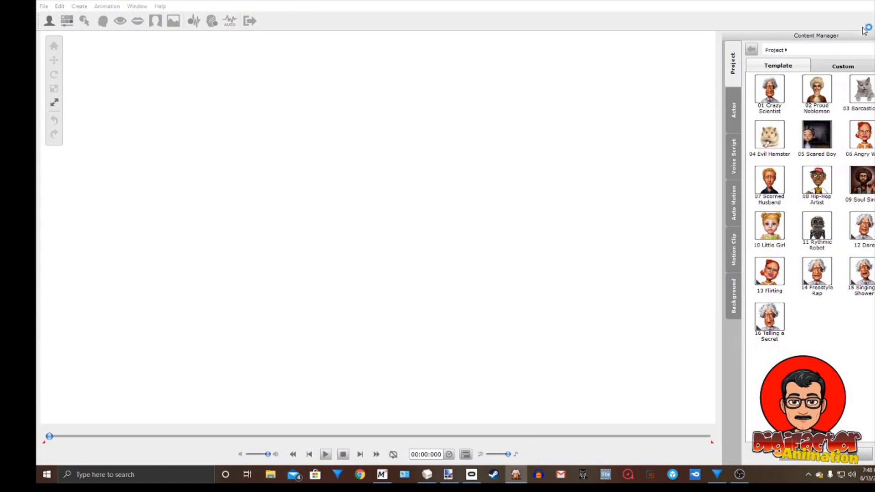
click(868, 7)
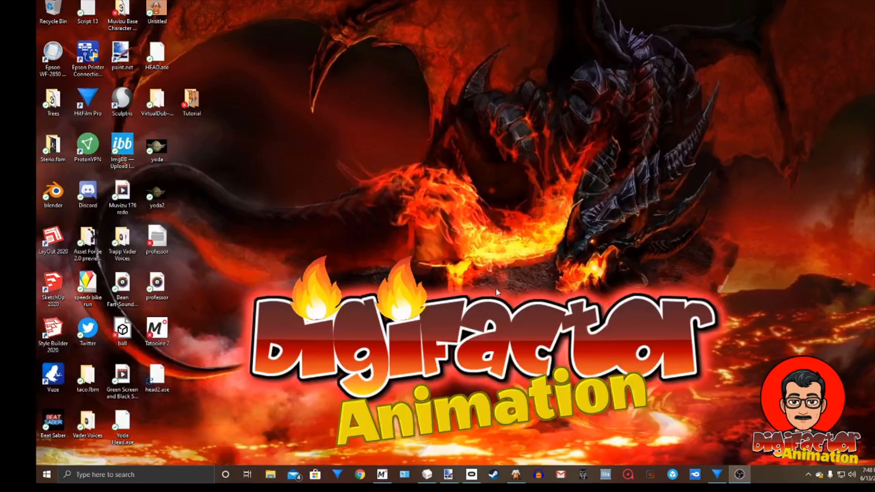
click(515, 474)
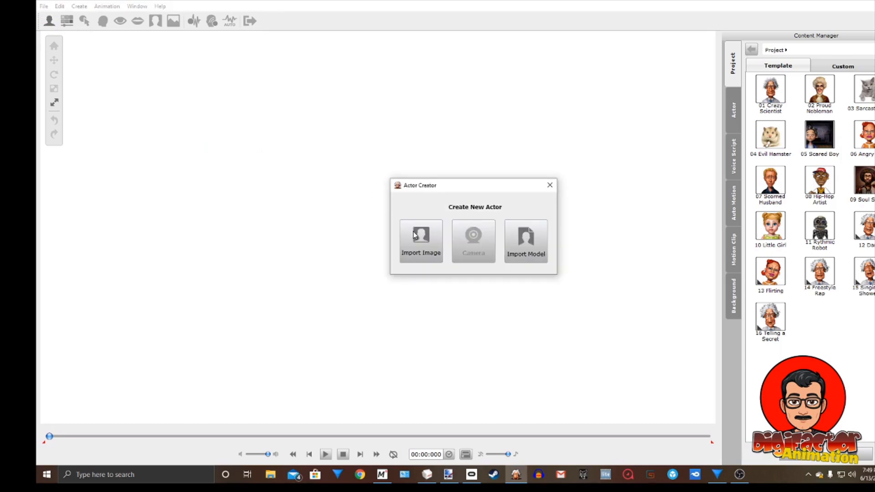
- Create a new actor from the Untitled head image on the Desktop and accept the image without adjustments
click(419, 236)
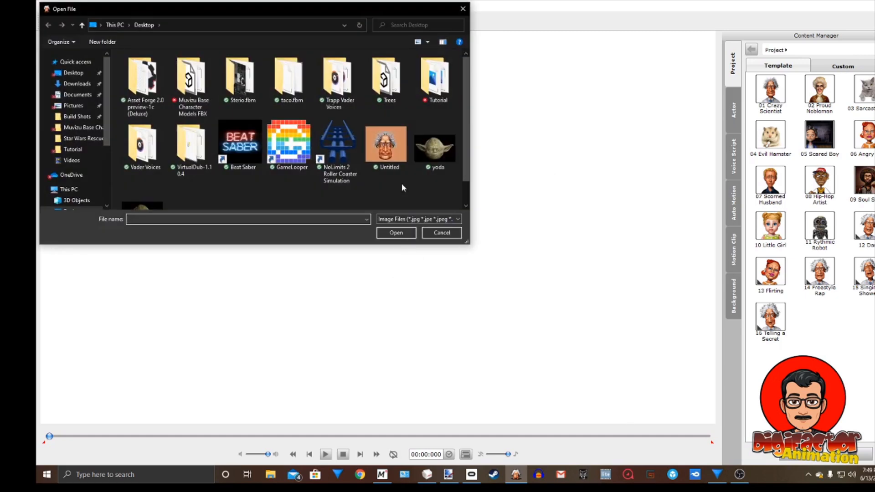
click(385, 145)
click(412, 233)
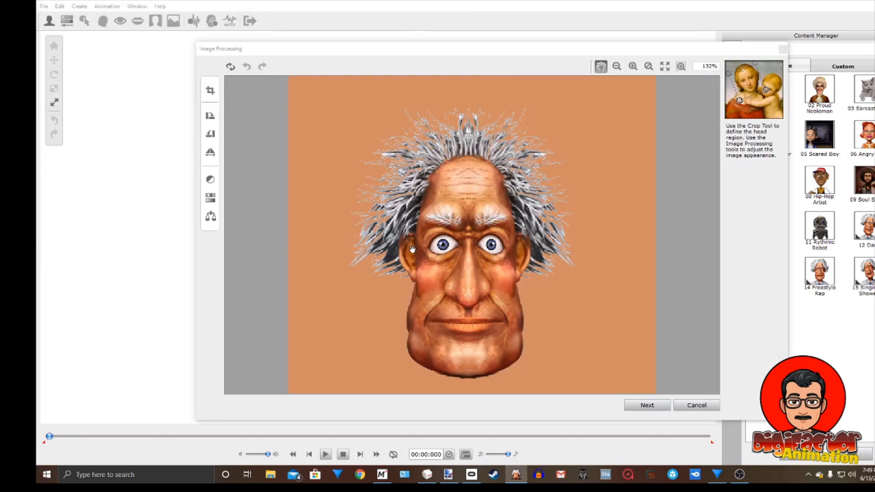
drag(511, 54, 461, 29)
scroll(443, 246, up, 2)
click(600, 382)
- Place the four auto-fit anchor points on the outer eye corners and the mouth corners, and proceed to face fitting
scroll(444, 297, up, 3)
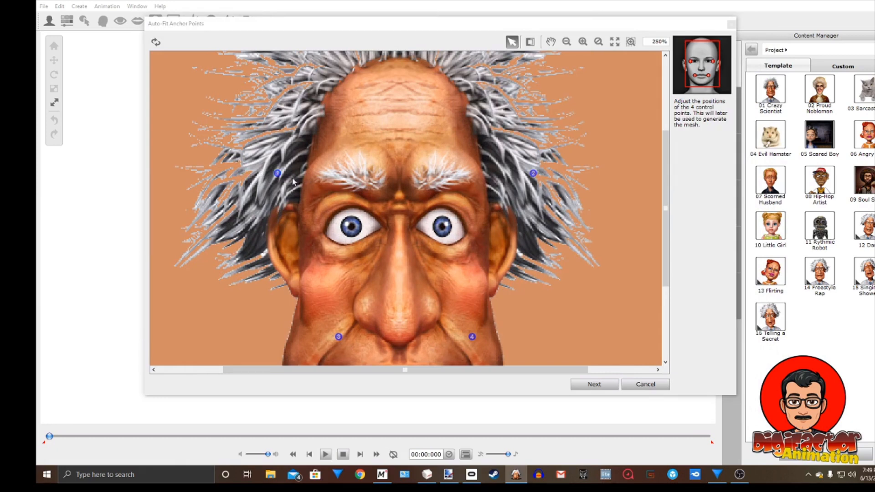
drag(279, 174, 326, 236)
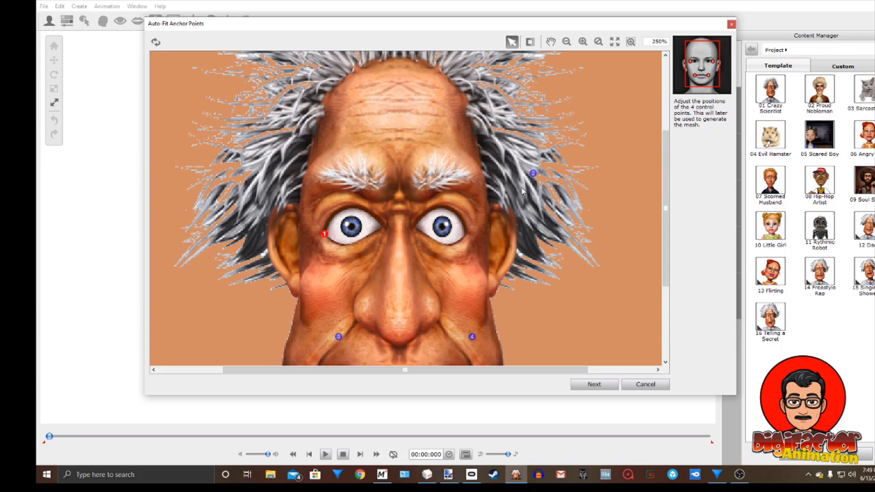
drag(533, 174, 473, 236)
drag(665, 258, 662, 316)
drag(338, 221, 332, 258)
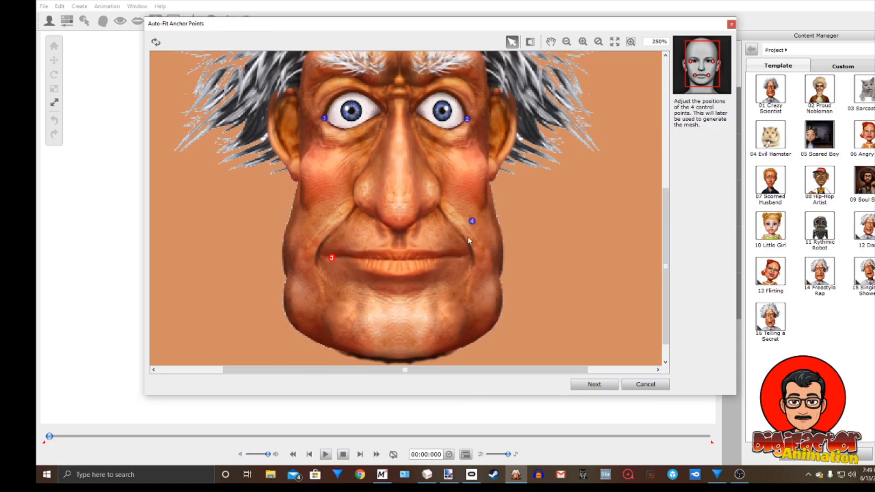
drag(473, 221, 462, 259)
scroll(587, 288, down, 5)
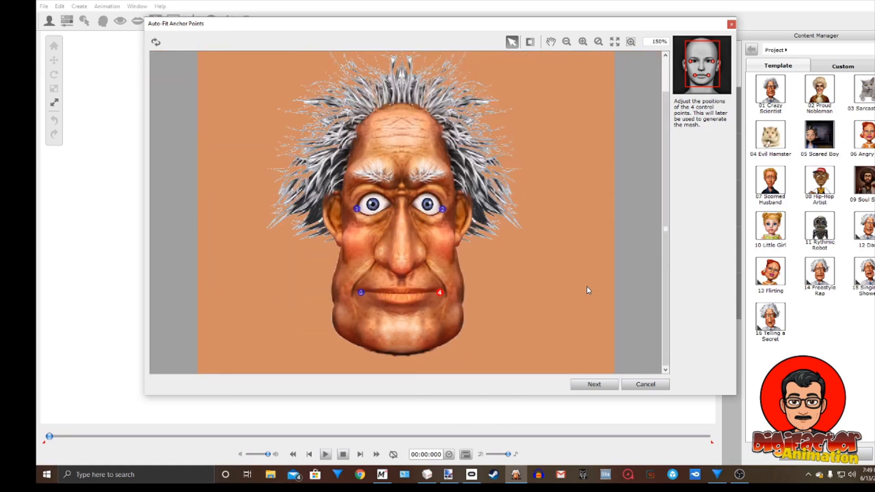
click(592, 384)
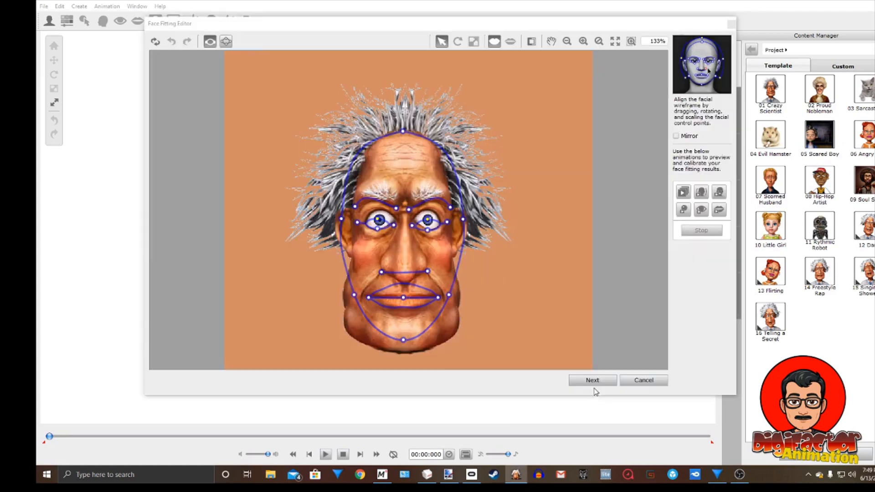
- Enlarge the Face Fitting Editor and align the eye control points with the lids and corners of both eyes
scroll(473, 315, up, 5)
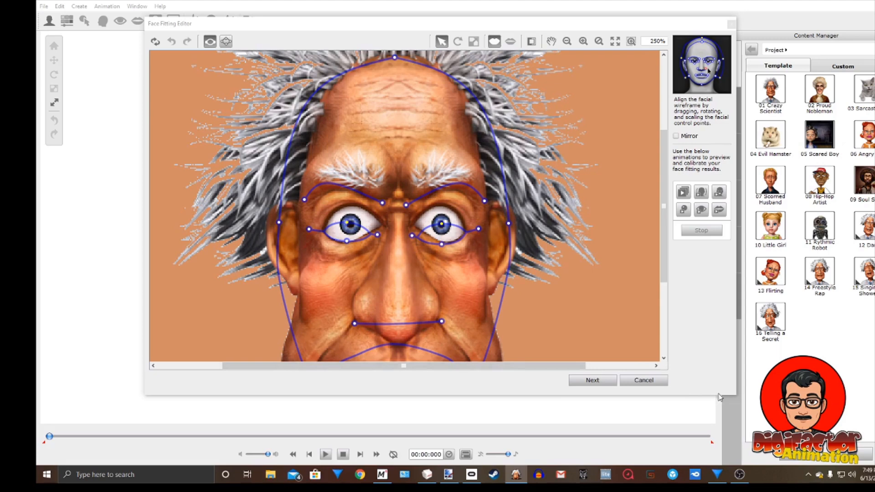
drag(732, 395, 802, 461)
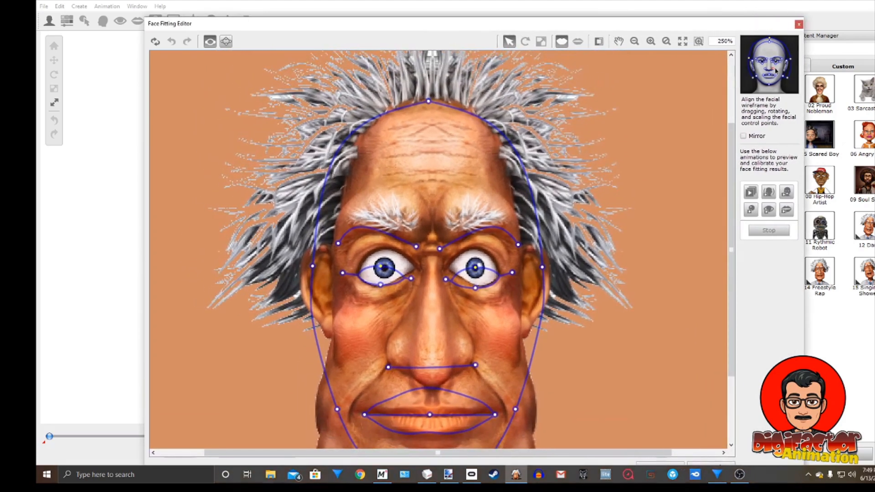
scroll(582, 312, down, 2)
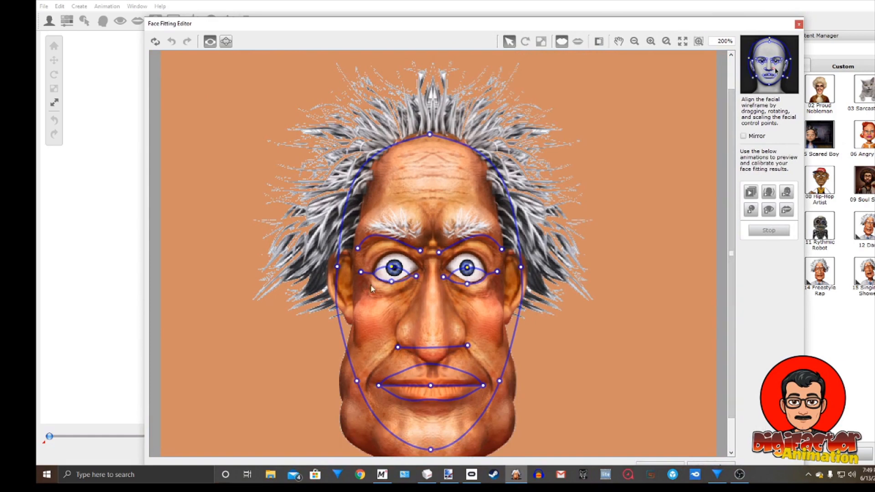
drag(393, 267, 430, 275)
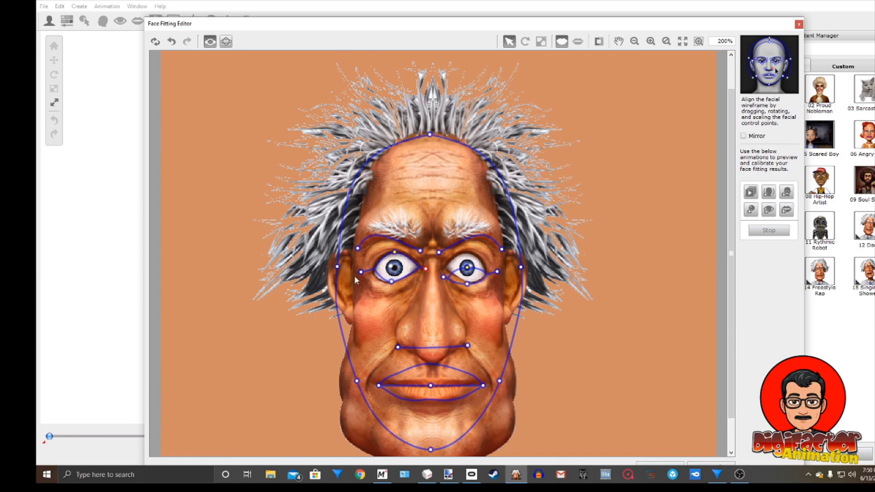
drag(361, 276, 357, 280)
mouse_move(467, 268)
mouse_down()
mouse_move(464, 255)
mouse_move(441, 268)
mouse_move(469, 281)
mouse_up()
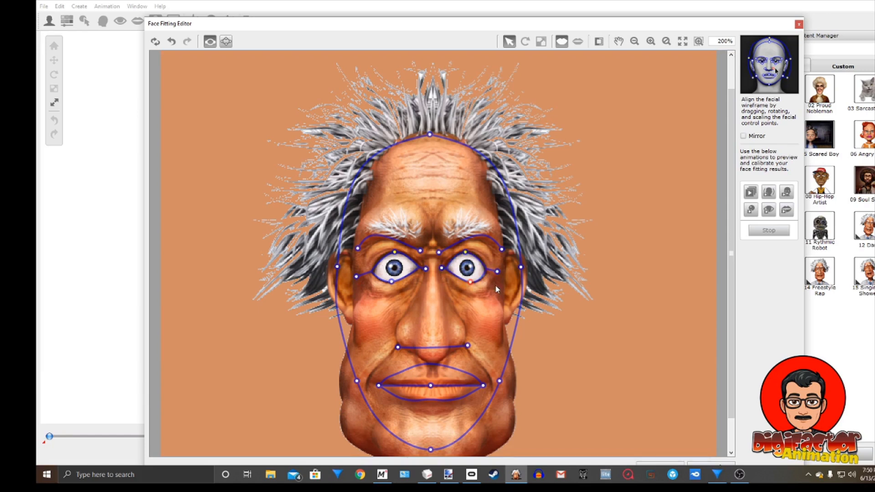
- Raise the eyebrow curves onto both eyebrows and align the nose line's ends with the nostrils
drag(438, 253, 443, 234)
drag(501, 249, 499, 242)
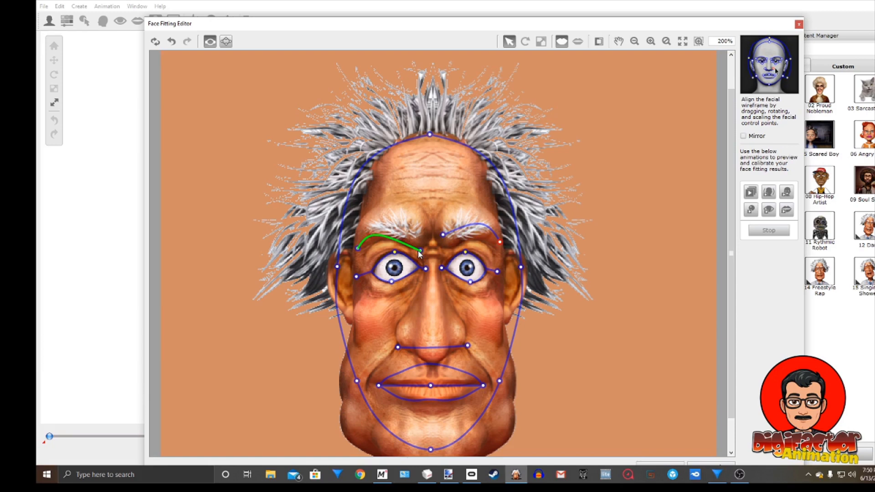
drag(419, 250, 421, 236)
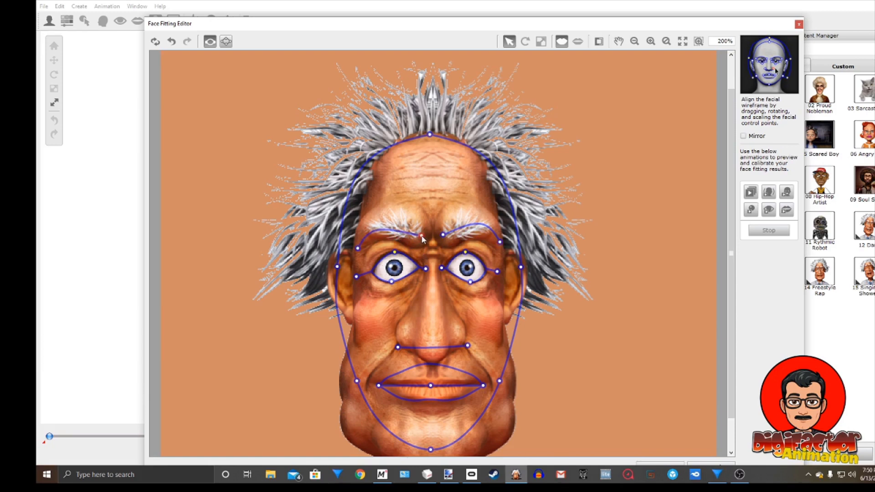
drag(357, 248, 360, 237)
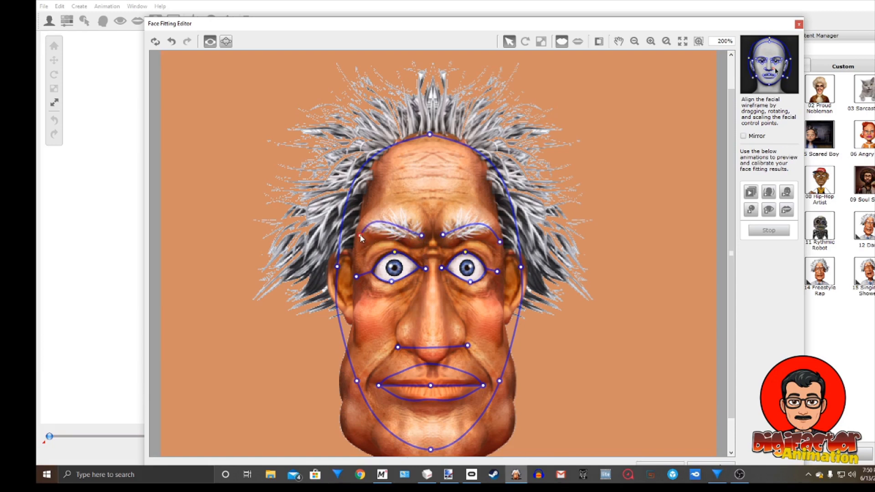
drag(397, 346, 397, 340)
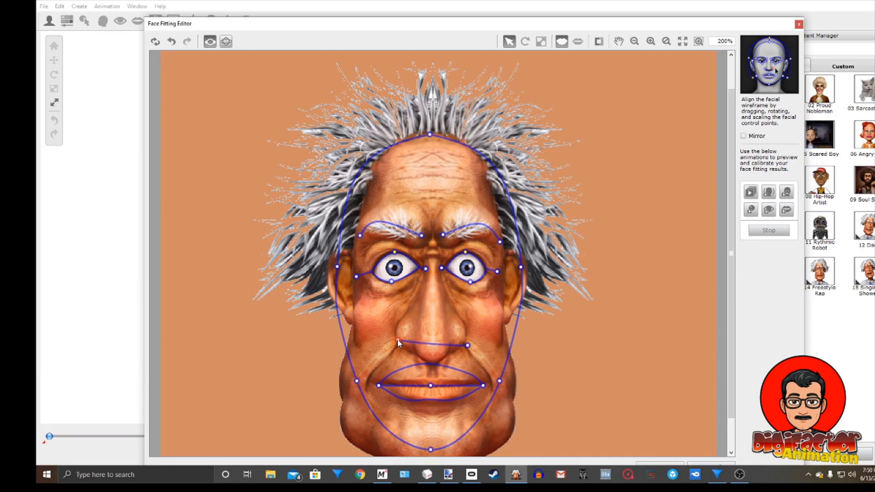
drag(467, 347, 466, 337)
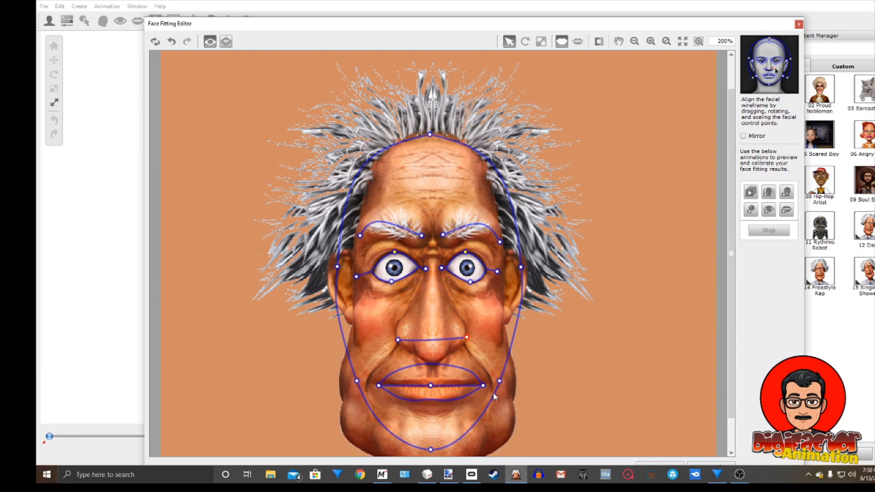
- Fit the face outline to the chin, jaw corners, cheeks inside the ears, and just below the forehead's hairline
drag(431, 450, 434, 465)
drag(733, 393, 732, 422)
drag(357, 347, 345, 394)
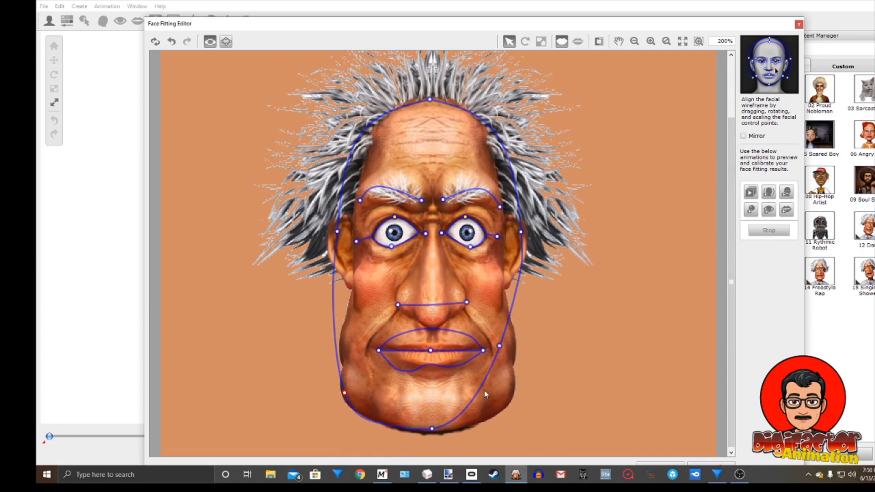
drag(500, 347, 513, 394)
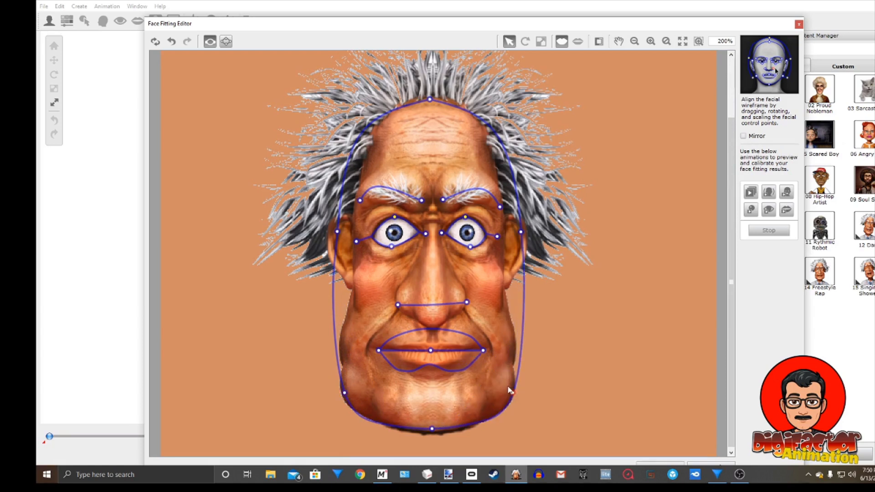
drag(338, 233, 358, 257)
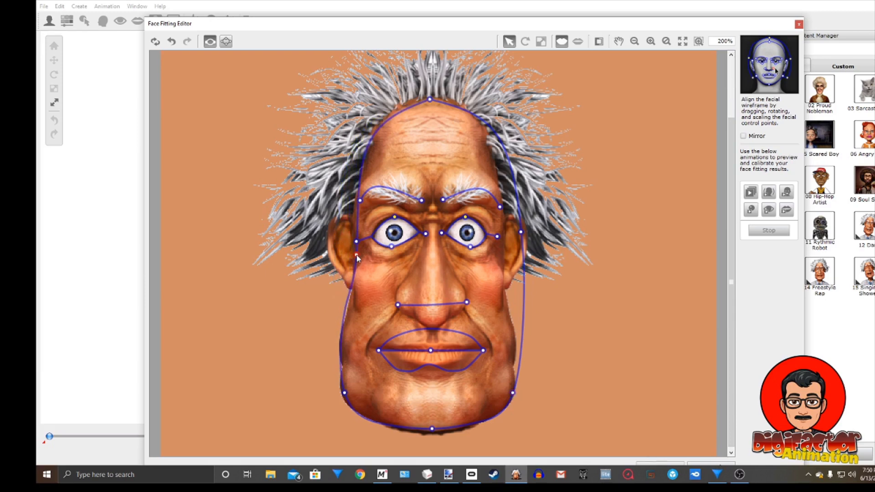
drag(519, 234, 504, 271)
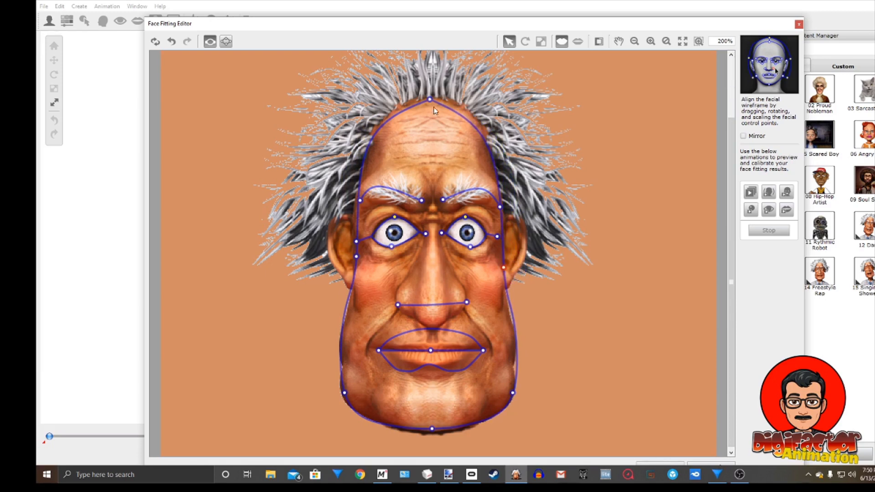
drag(429, 99, 430, 108)
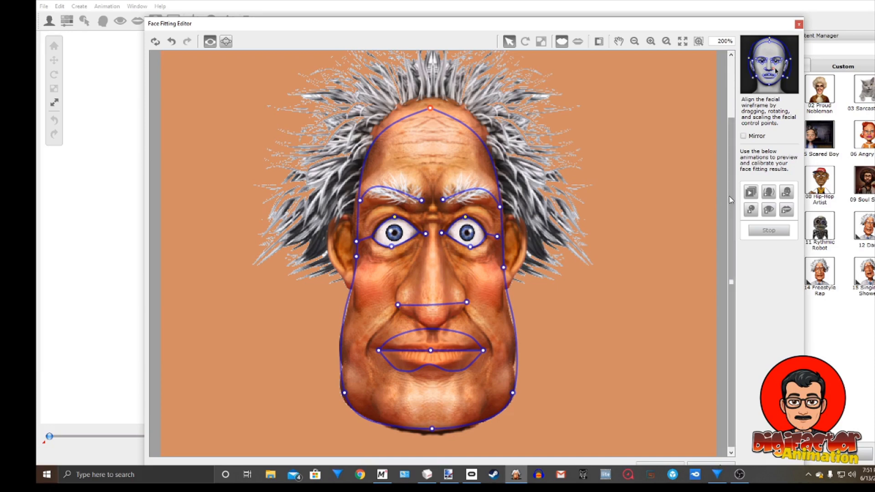
- Accept the face fitting, rotate the orientation mask slightly to centre it on the nose, and finish the actor
drag(764, 24, 758, 4)
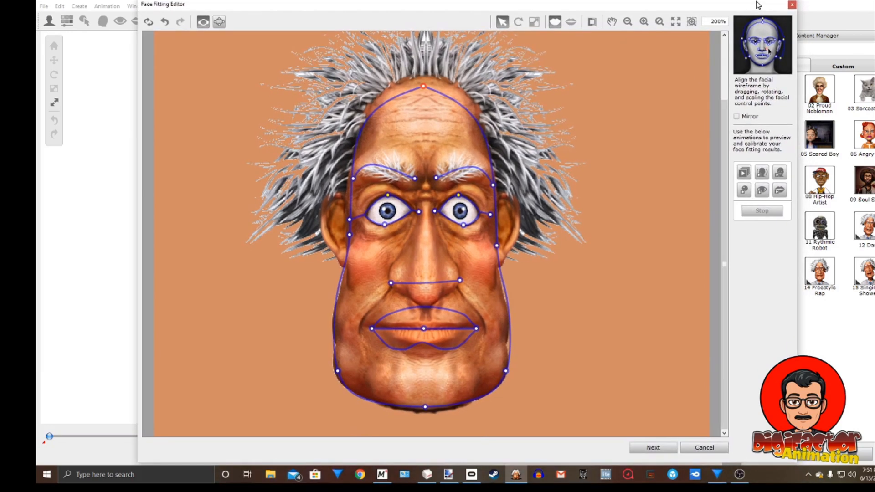
click(653, 446)
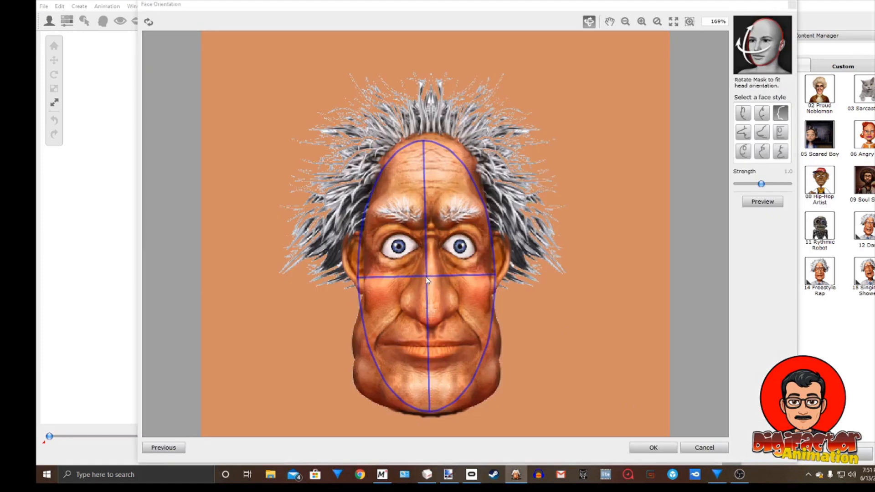
drag(427, 280, 433, 281)
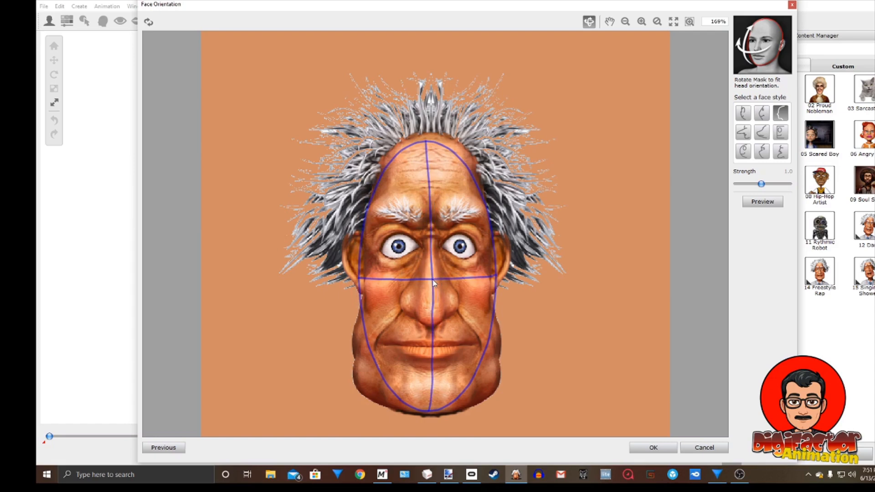
click(644, 449)
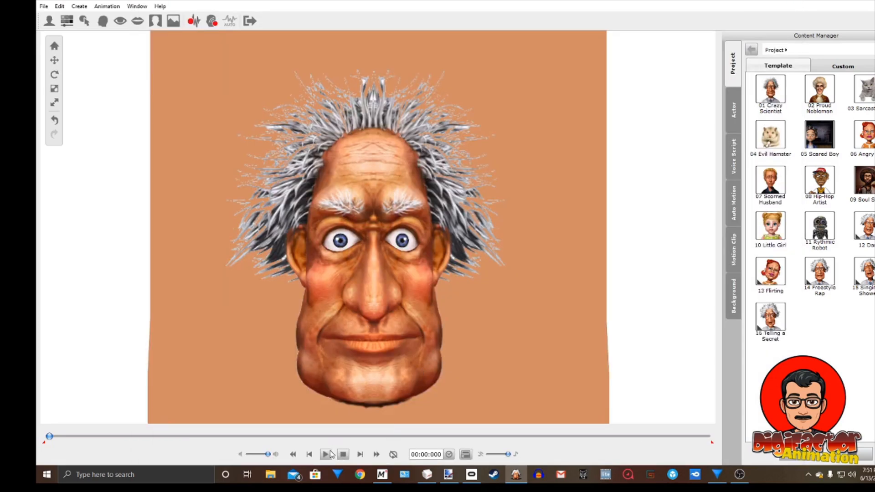
- Play the new actor's animation for a few seconds and stop playback
click(325, 454)
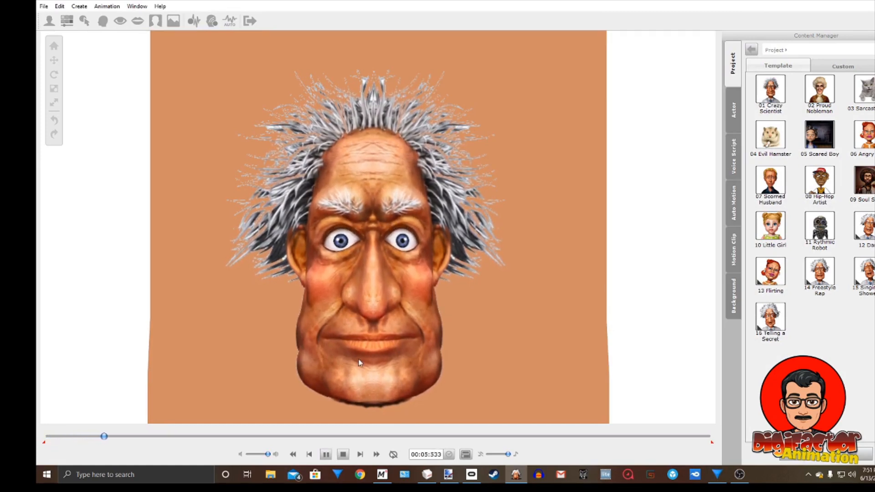
click(344, 455)
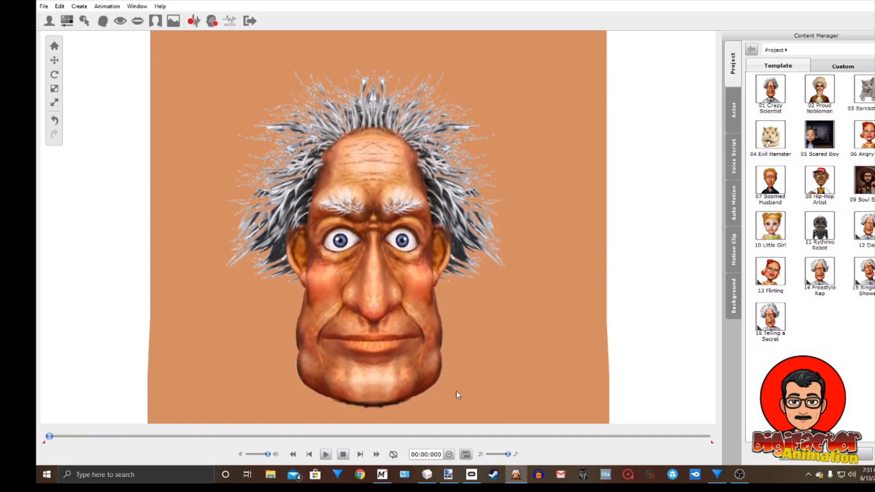
- Open the teeth settings and apply the white cartoon teeth template with outlined upper and lower rows to the actor's mouth
click(138, 22)
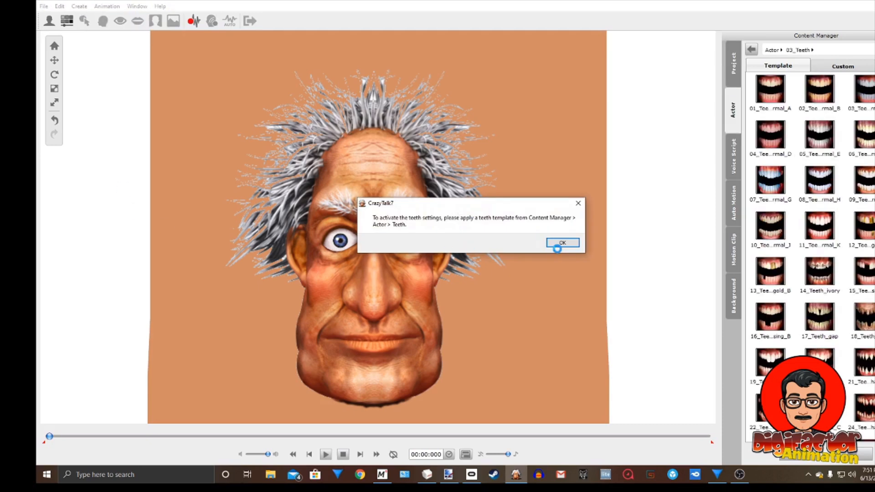
click(557, 246)
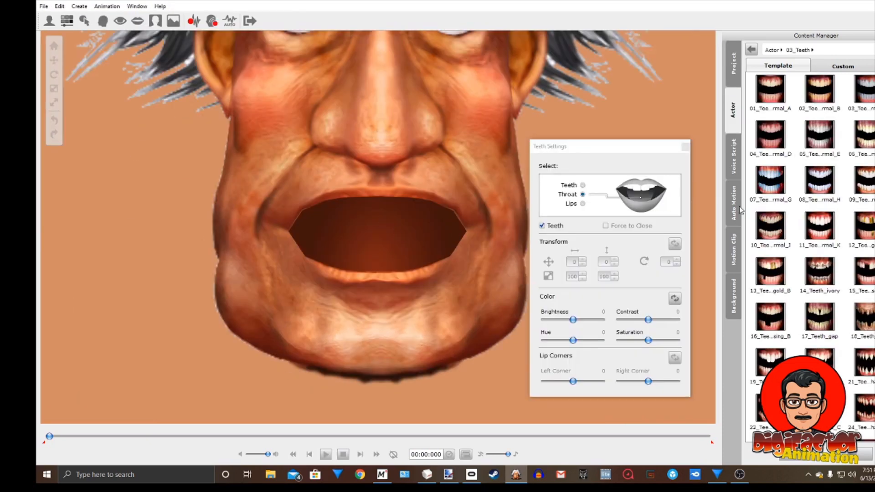
scroll(819, 223, down, 2)
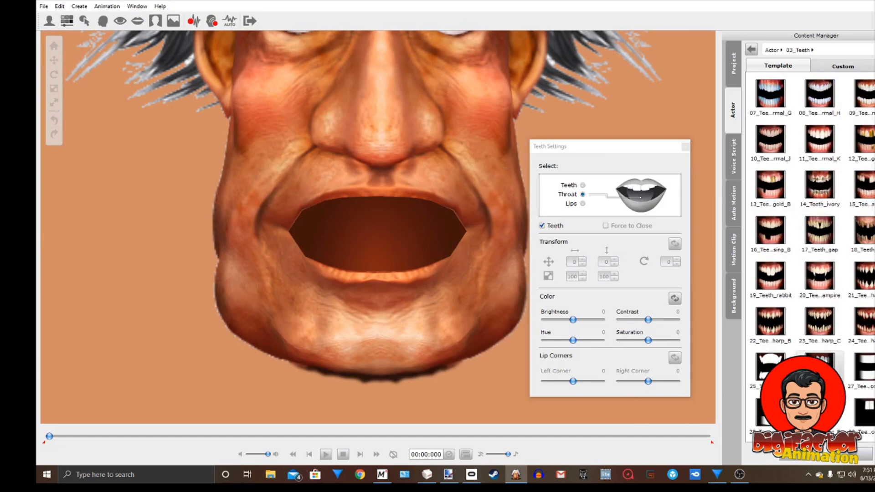
double_click(820, 370)
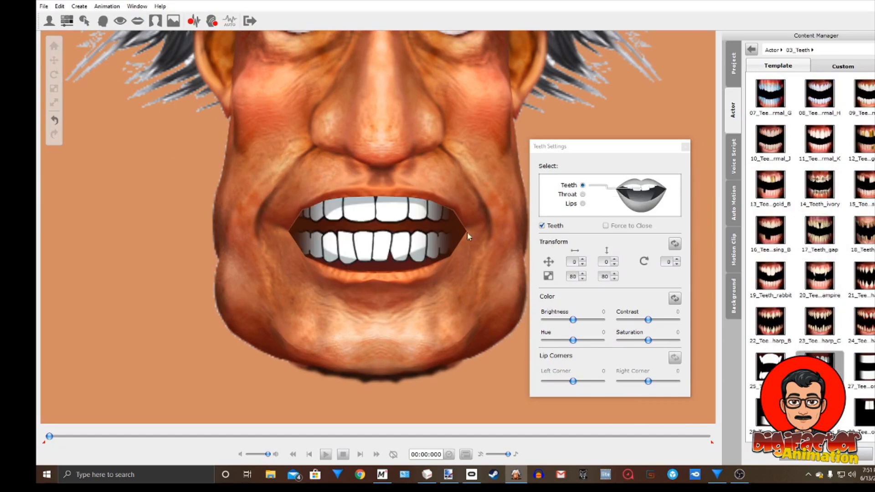
- Lower the teeth inside the open mouth to a vertical offset of about -22 and close the teeth settings
click(614, 264)
click(614, 265)
click(614, 265)
click(614, 265)
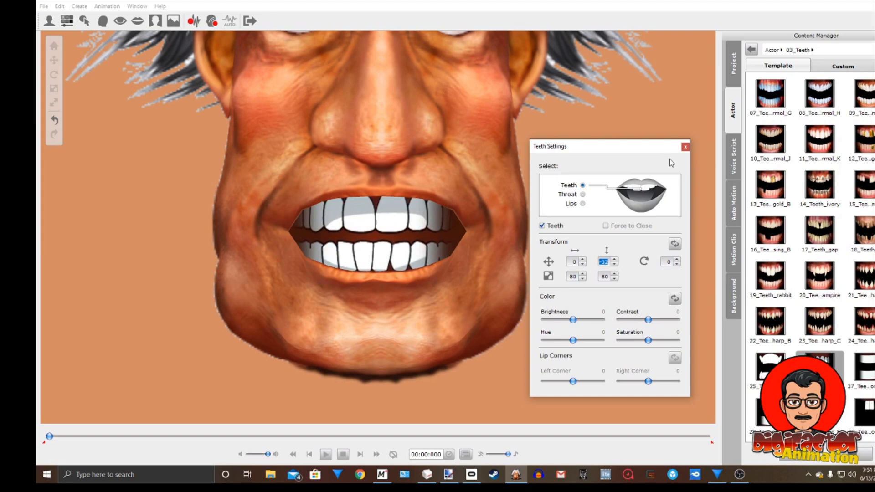
click(684, 147)
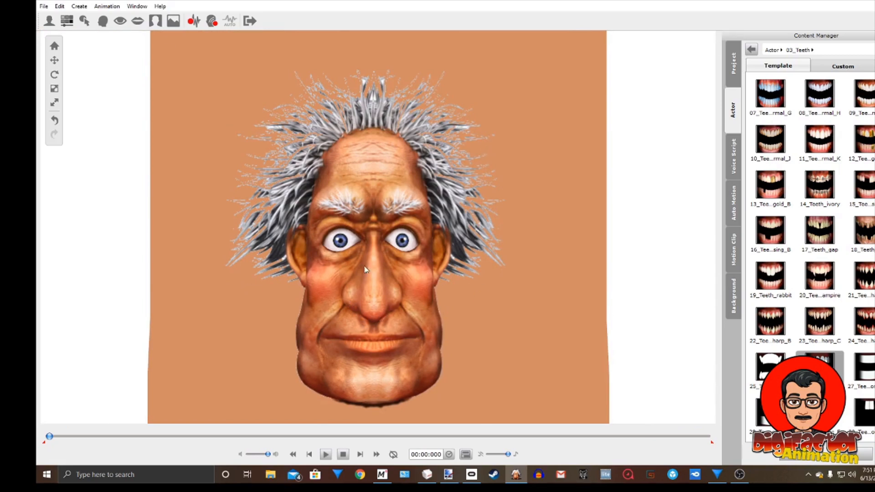
- Import the professor audio file from the desktop as the actor's voice, play it through, and return the playhead to the start
click(194, 20)
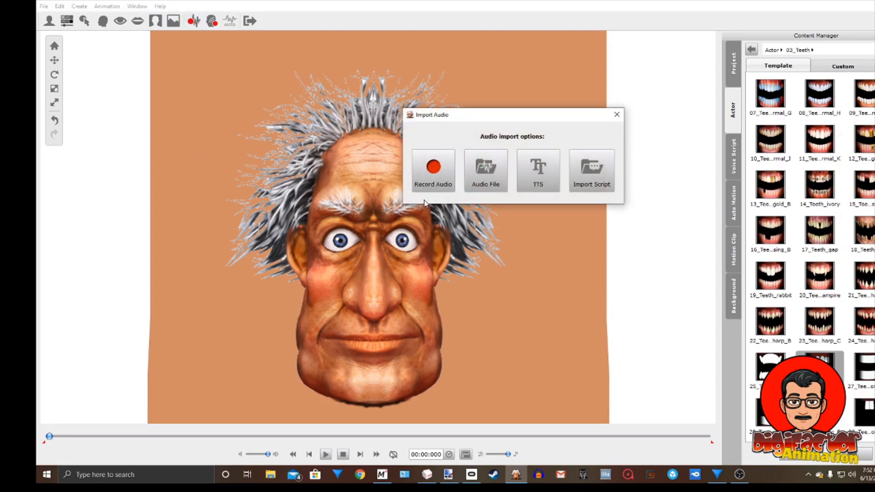
click(478, 178)
click(451, 144)
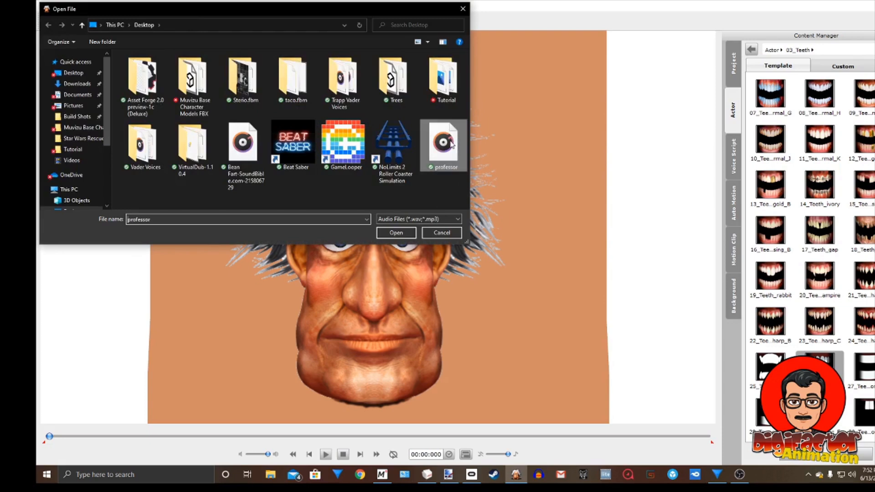
click(388, 234)
click(536, 247)
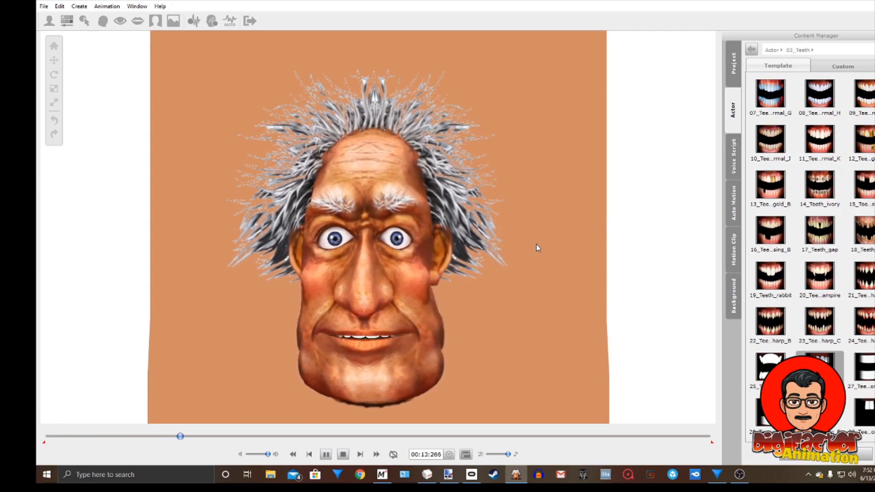
key(space)
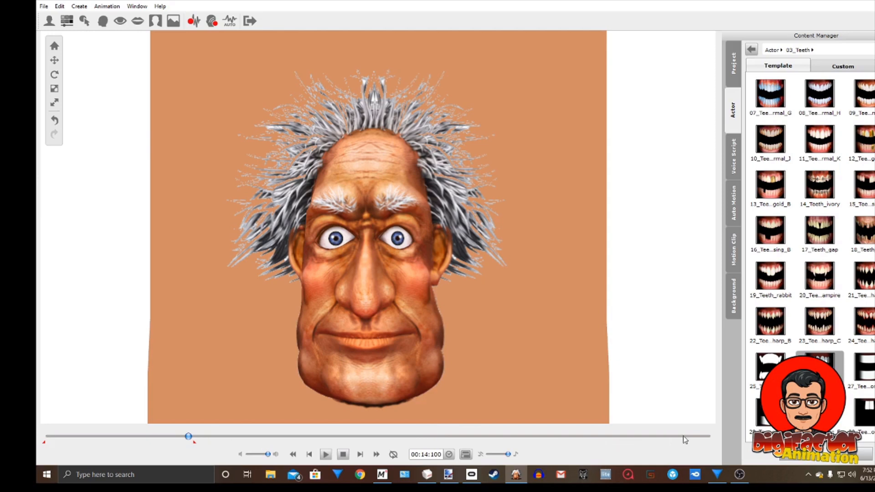
drag(189, 437, 48, 438)
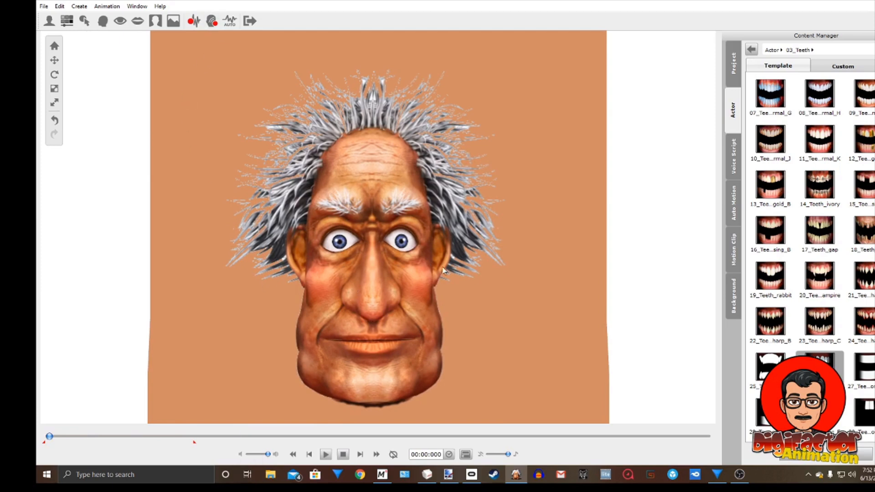
- Preview the full-face control in Face Puppet by steering the actor's face, then end the preview
click(211, 21)
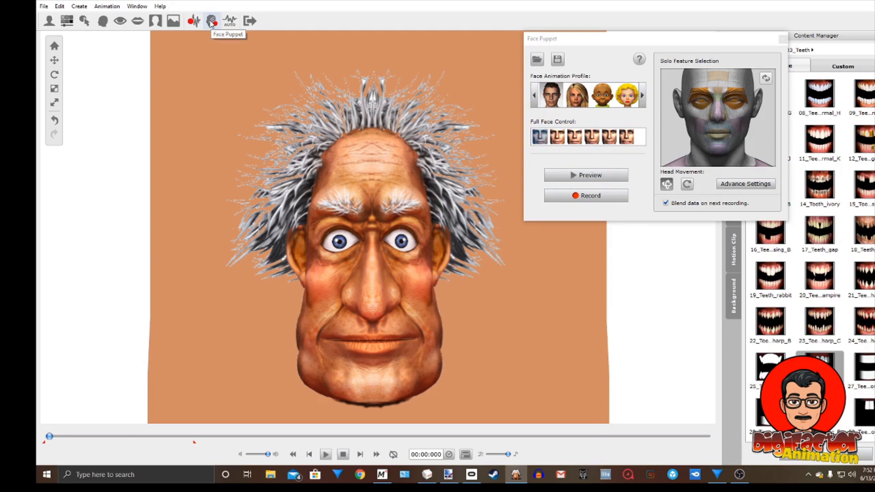
click(610, 176)
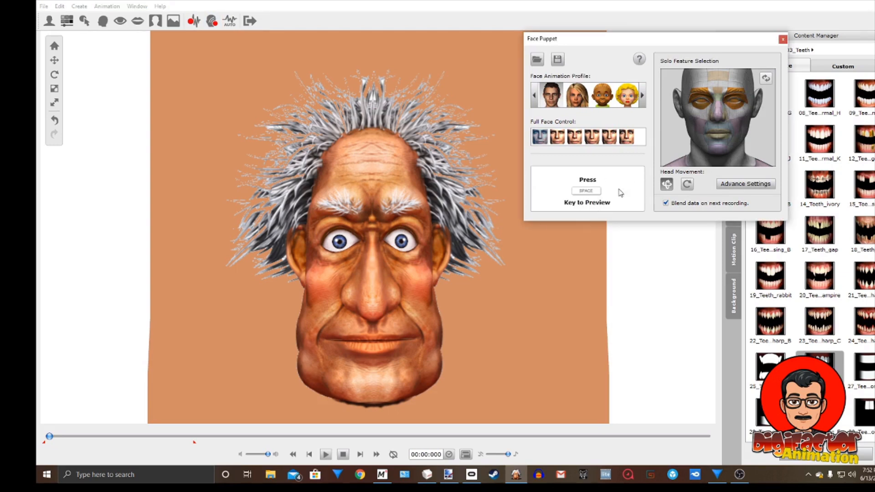
key(space)
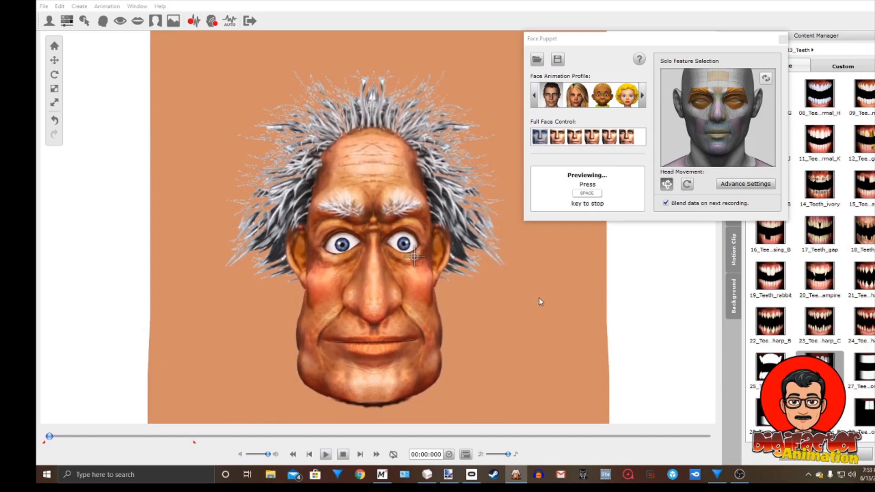
key(space)
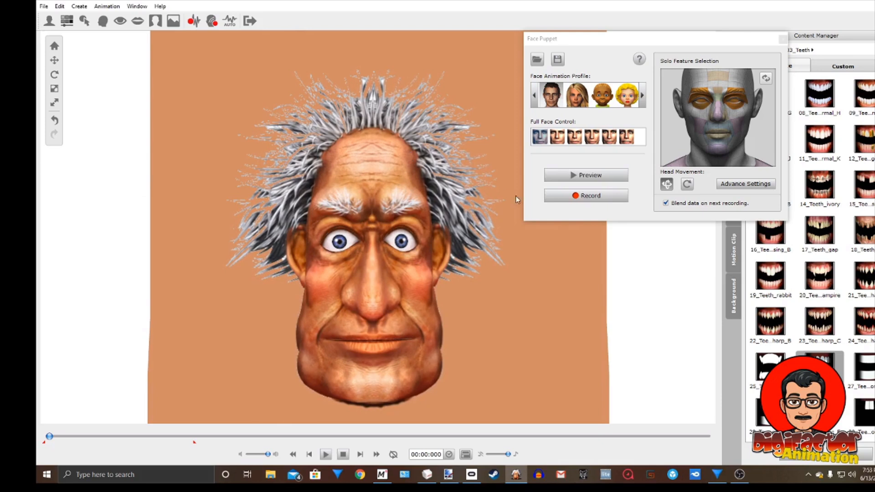
- Record a Face Puppet performance over the whole voice clip with the full-face control, close Face Puppet, and play back the result
click(588, 197)
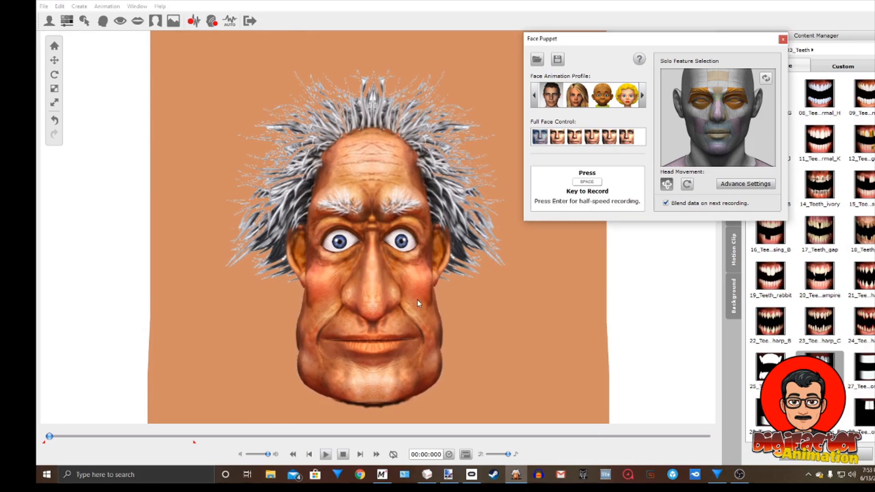
key(space)
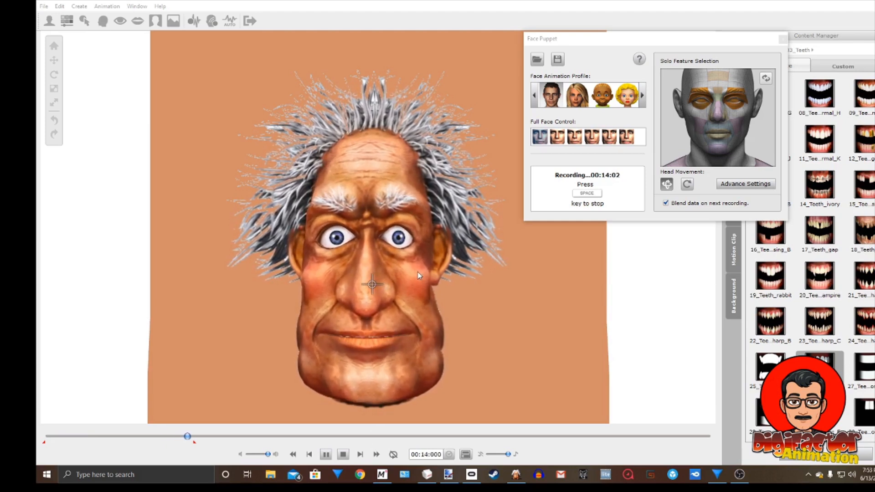
key(space)
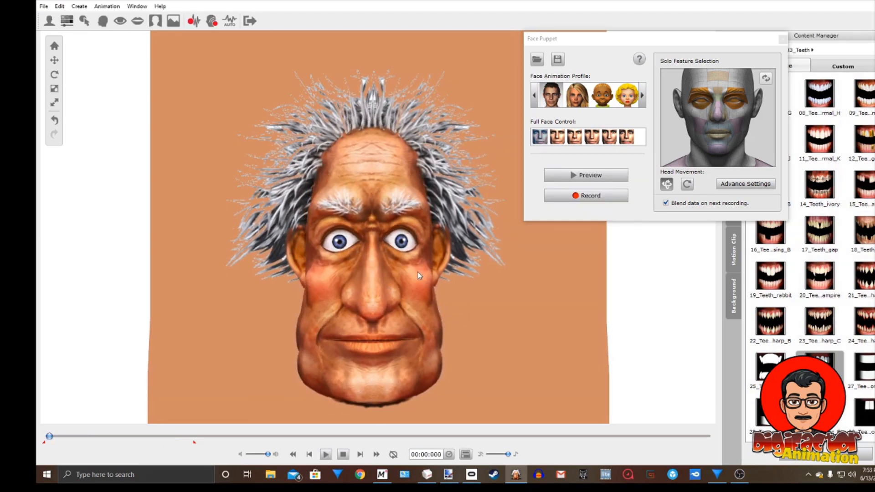
click(782, 40)
click(326, 454)
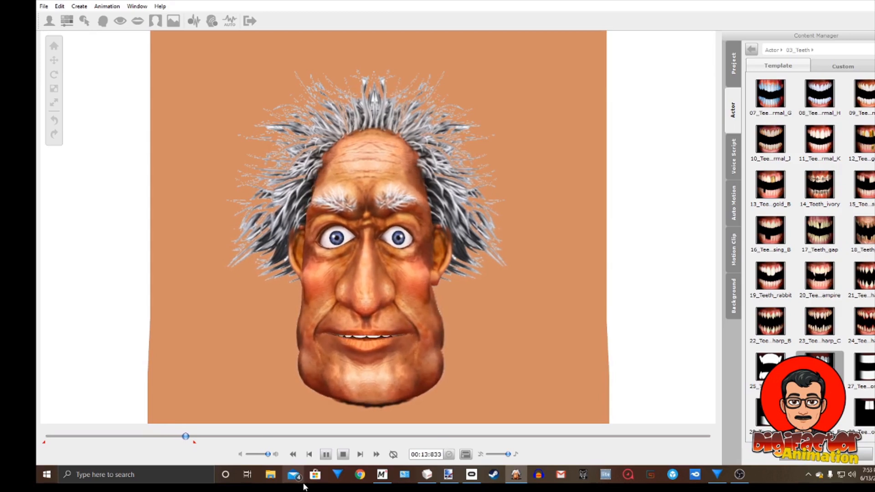
click(343, 454)
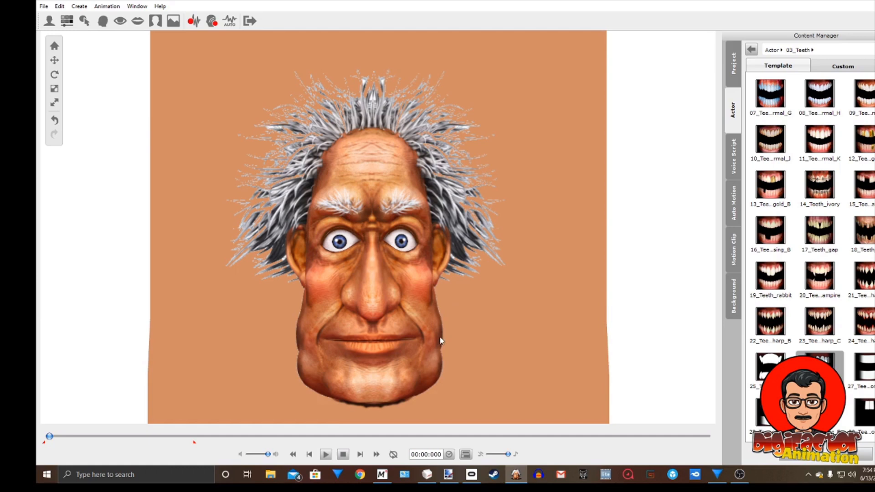
- Set the export to a PNG image sequence at original resolution and start exporting
click(250, 21)
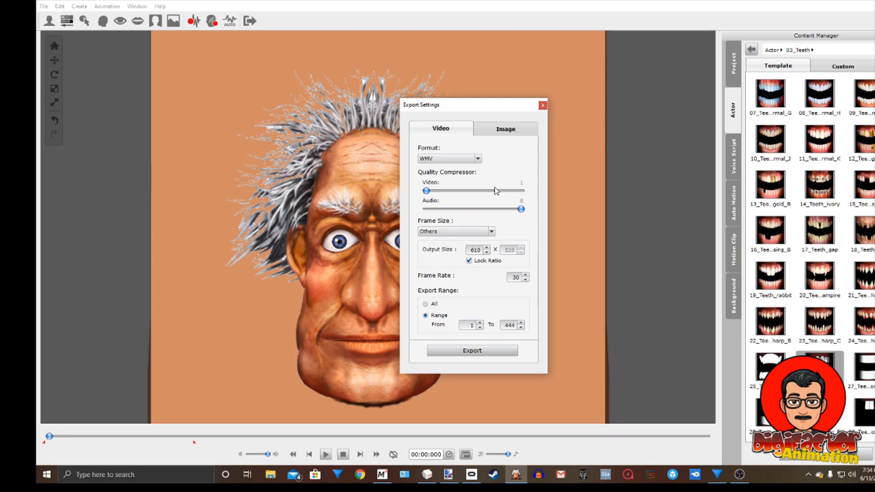
click(503, 133)
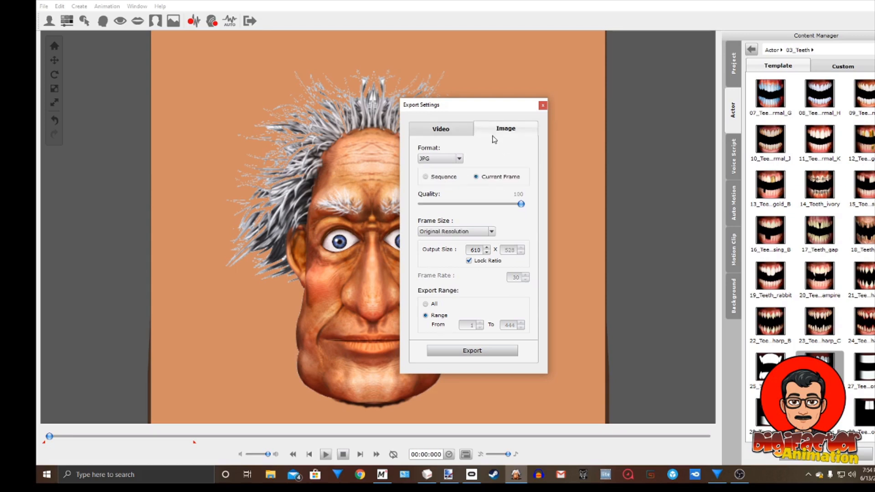
click(459, 160)
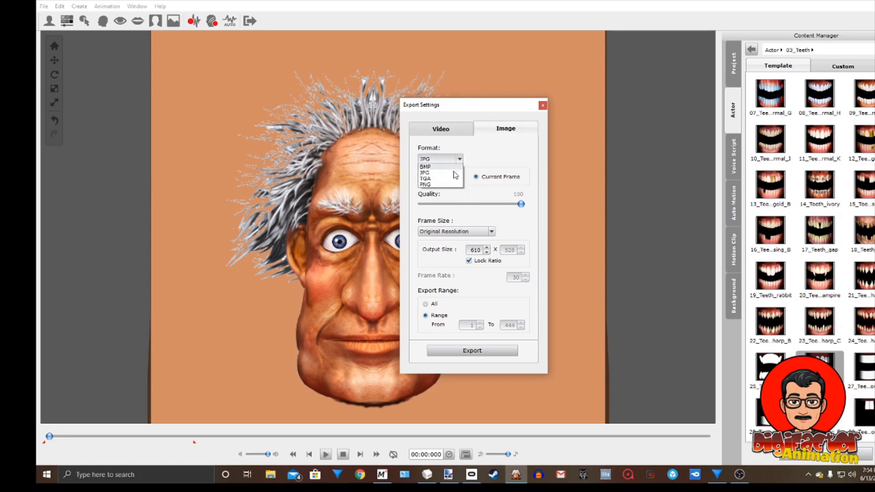
click(448, 185)
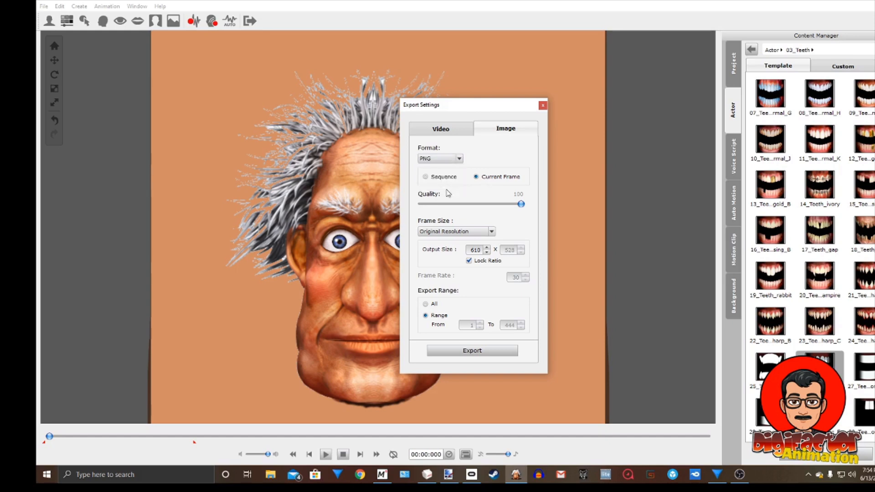
click(426, 177)
click(474, 355)
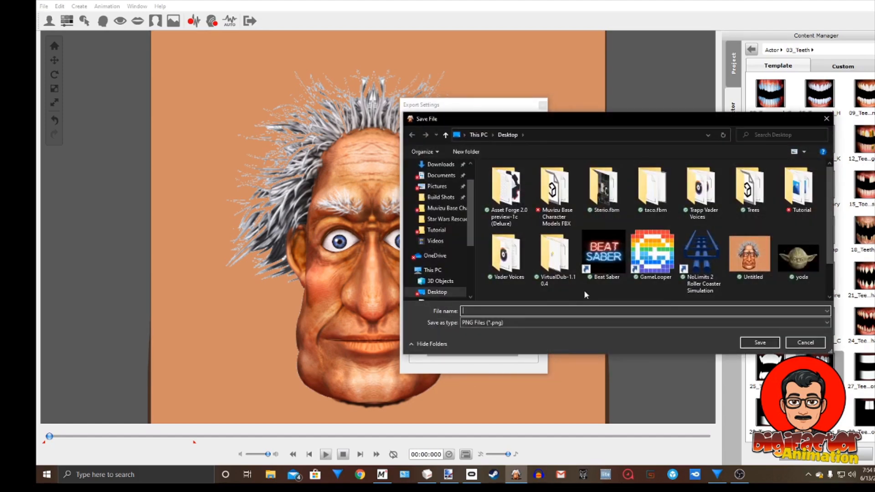
- Create a folder named "crazy talk" on the desktop and open it as the save location
scroll(583, 292, down, 2)
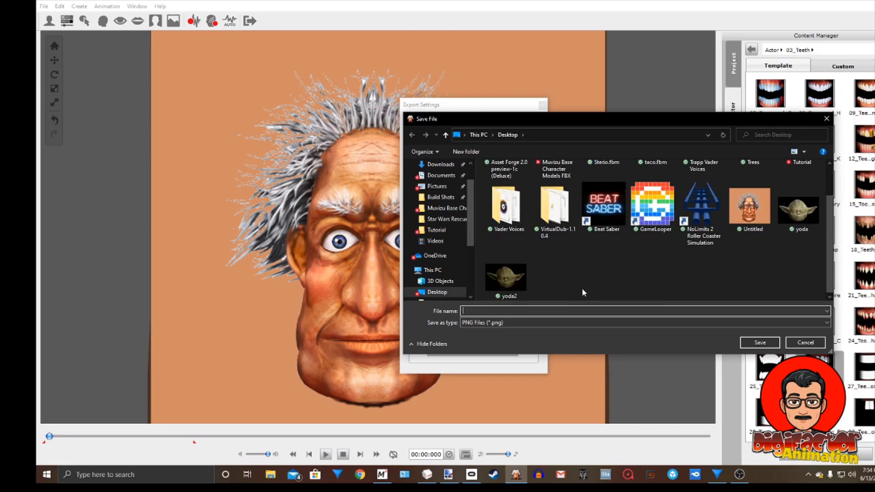
right_click(582, 289)
mouse_move(610, 273)
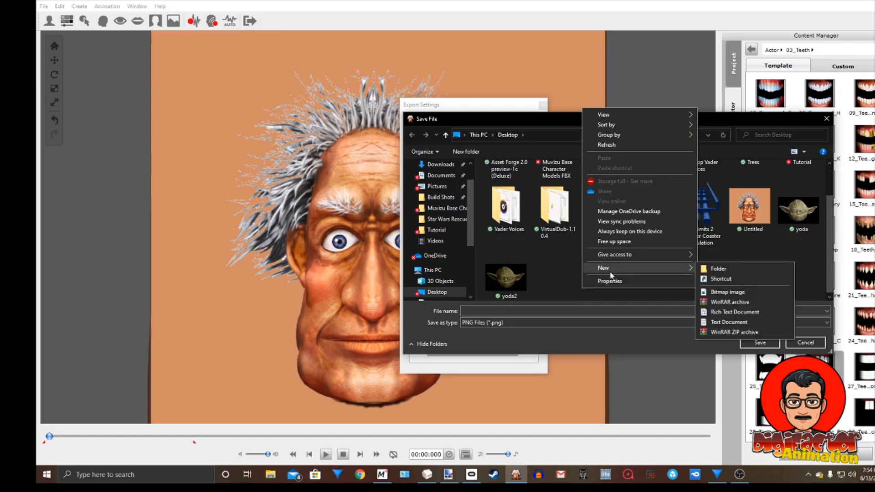
click(726, 268)
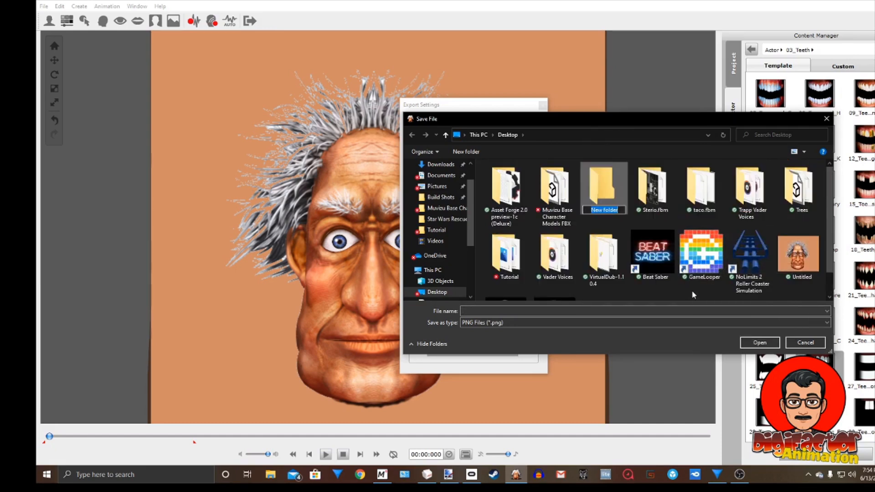
text(crazy talk)
key(Return)
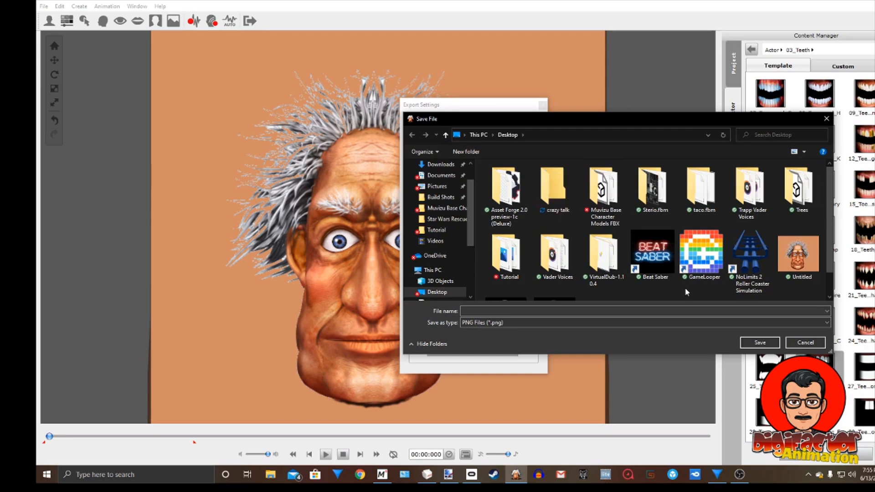
double_click(554, 189)
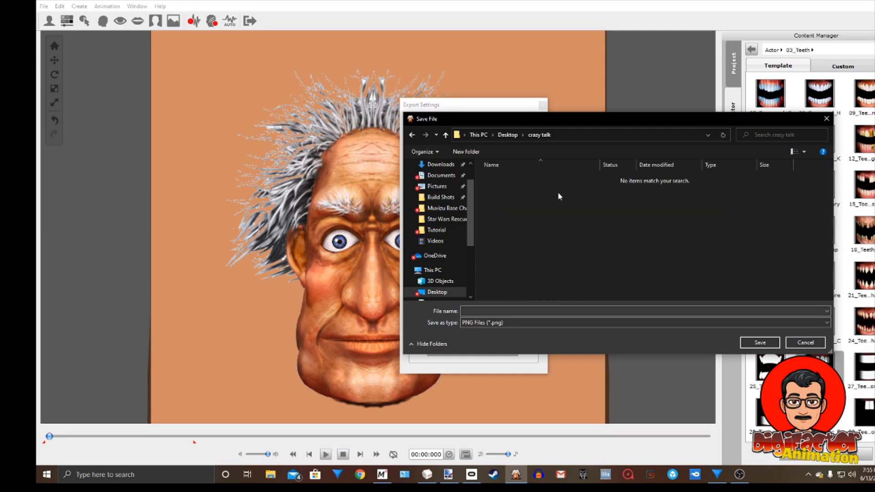
- Save the image sequence under the file name Face and close the export settings once the export is done
click(510, 313)
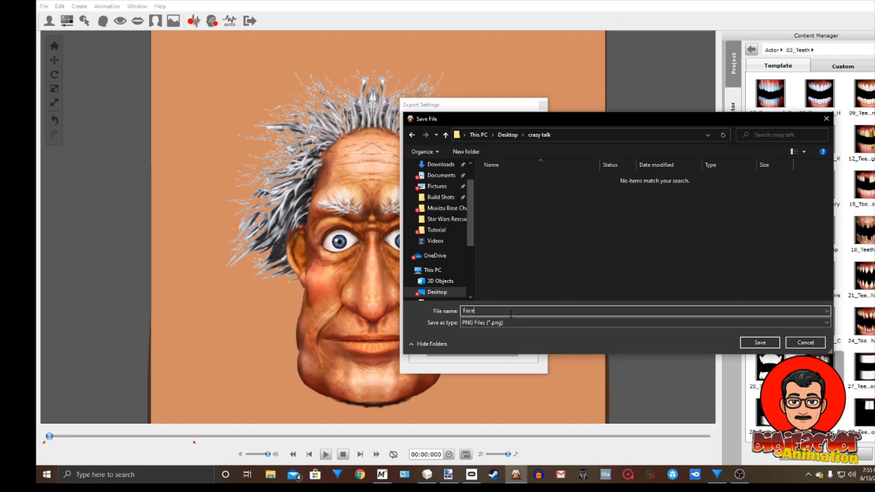
click(749, 344)
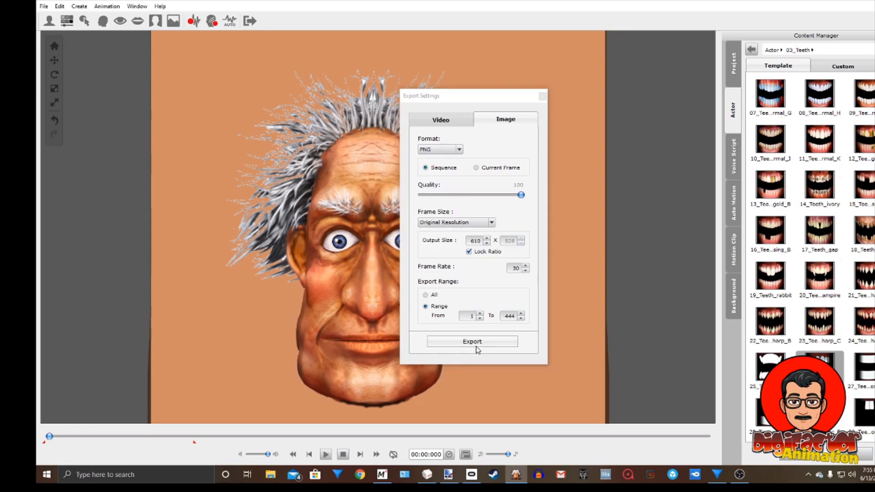
click(541, 97)
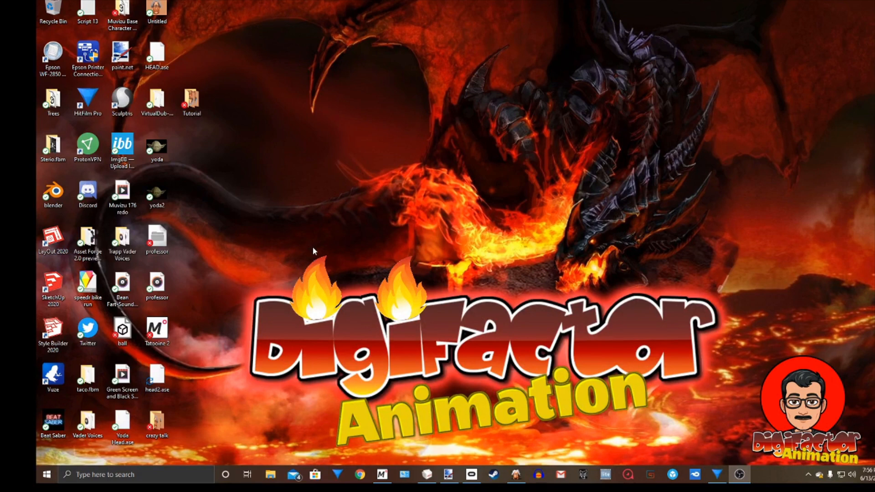
- Open the VirtualDub-1.10.4 folder on the desktop and launch VirtualDub
double_click(156, 102)
drag(380, 95, 383, 73)
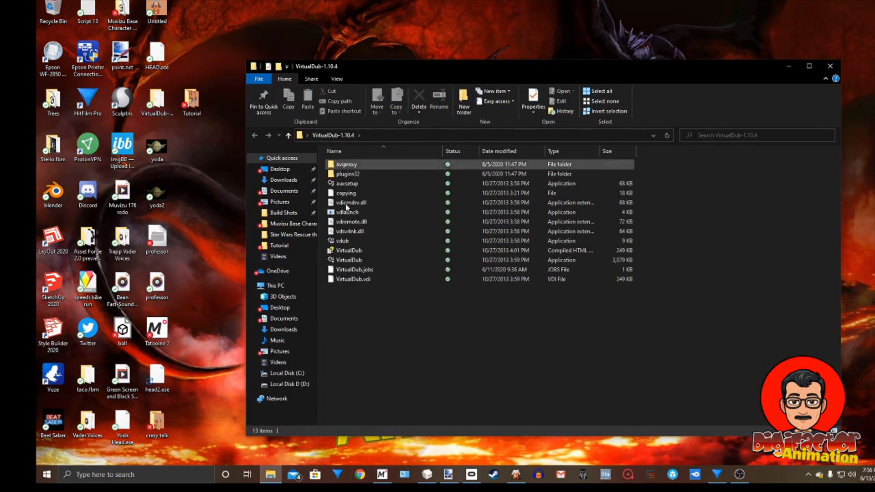
double_click(339, 263)
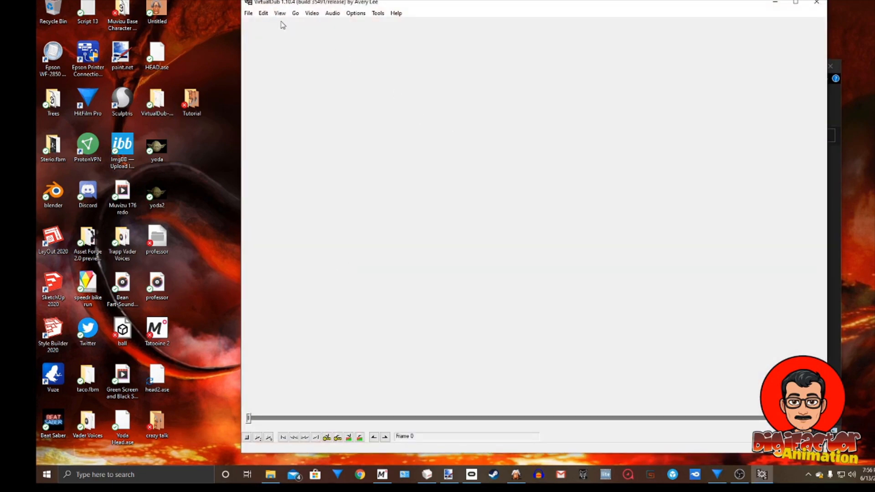
- Open the PNG sequence from the desktop's "crazy talk" folder, starting with image Face00000
click(249, 13)
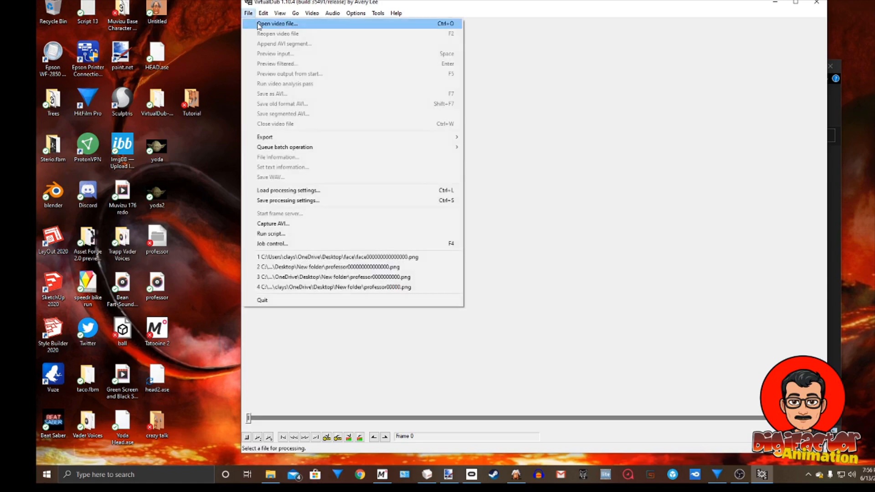
click(258, 25)
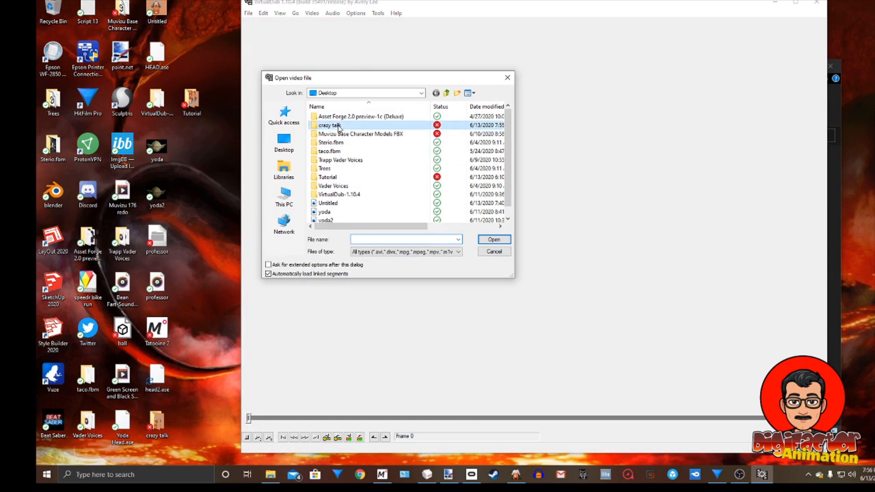
double_click(338, 125)
click(338, 128)
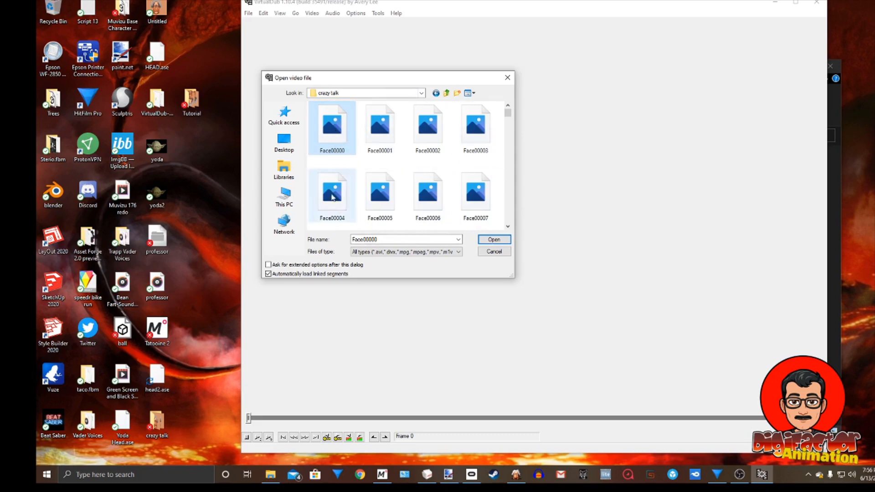
click(494, 240)
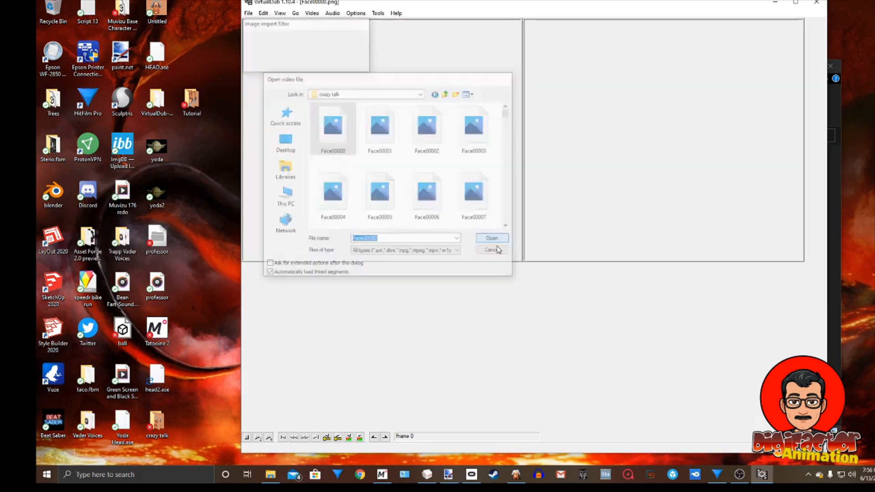
- Play a short part of the loaded sequence, stop it and return to the start of the timeline
click(257, 437)
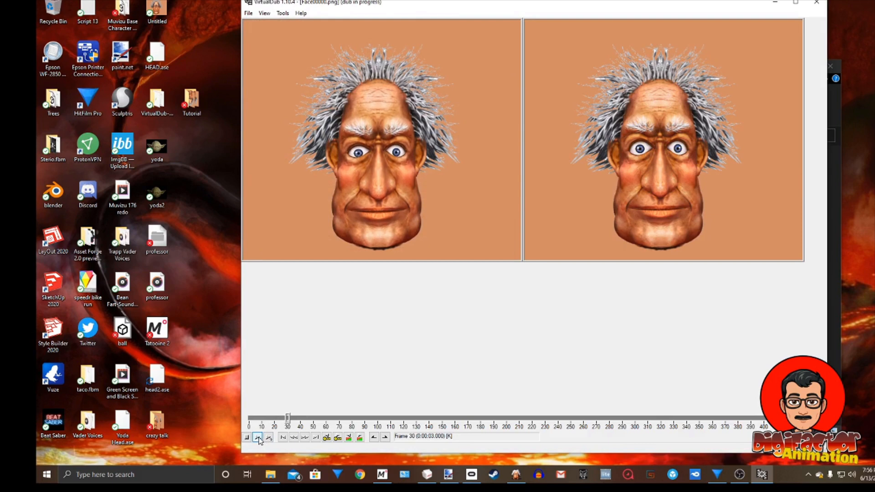
click(246, 438)
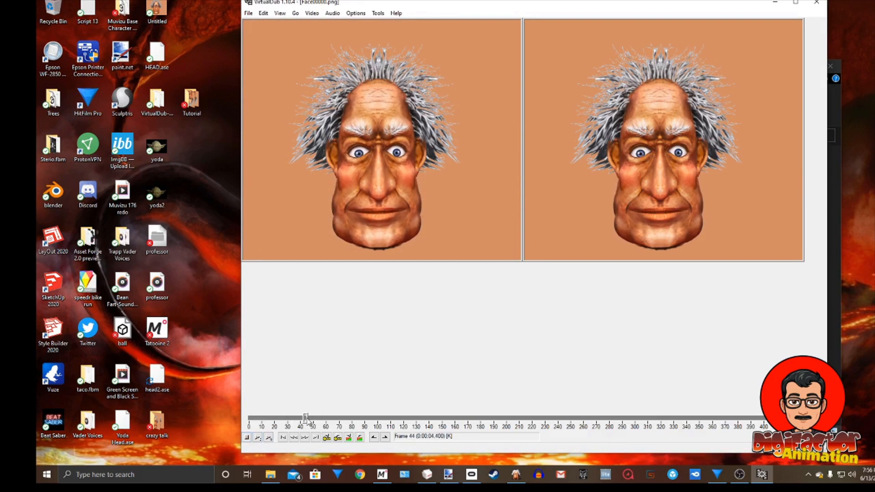
drag(306, 418, 250, 418)
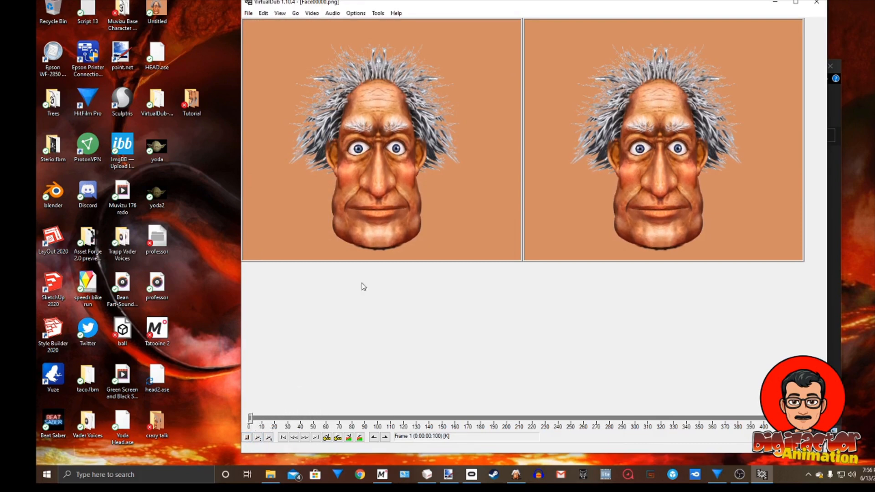
- Load the desktop audio file "professor" as the soundtrack for the sequence
click(333, 14)
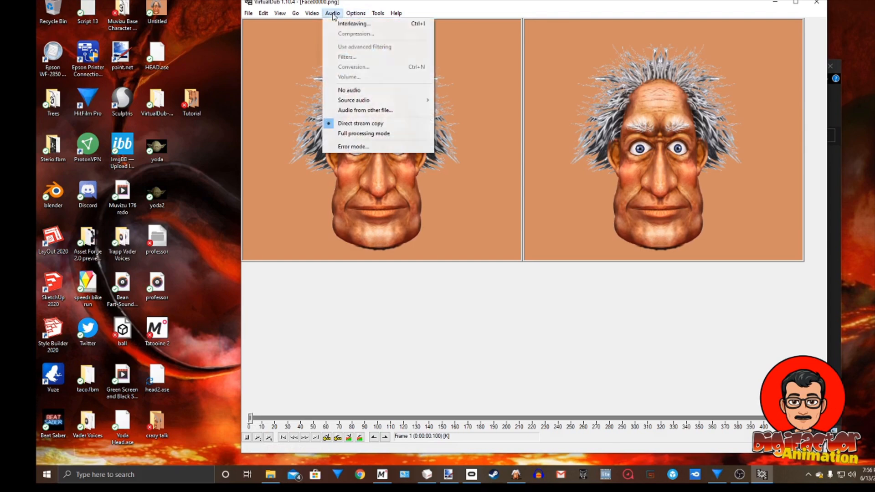
click(360, 111)
click(332, 214)
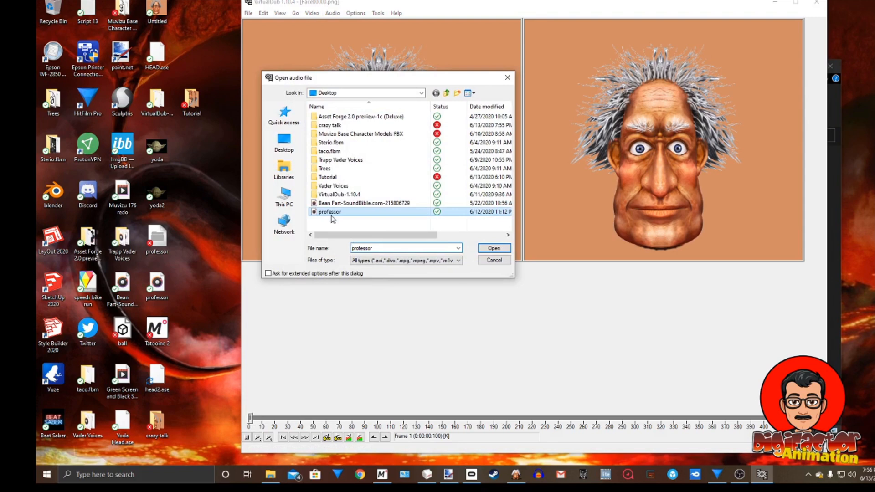
click(488, 251)
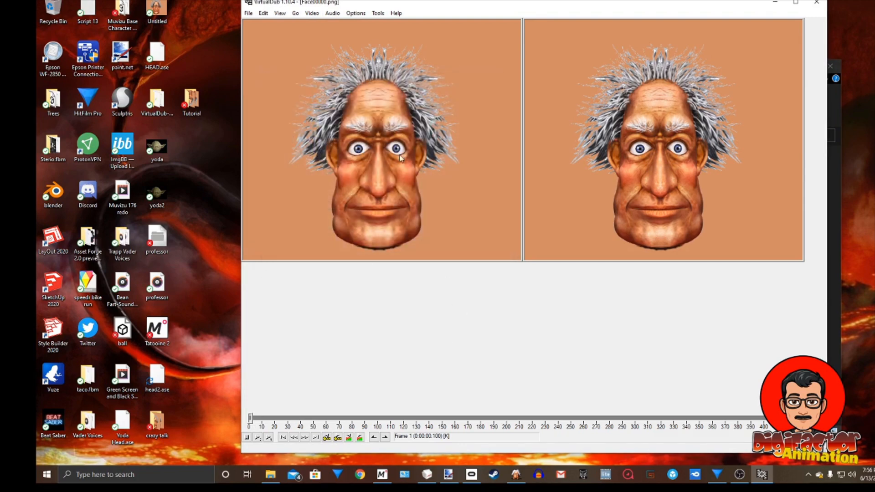
- Set the source frame rate so that the video and audio durations match
click(312, 13)
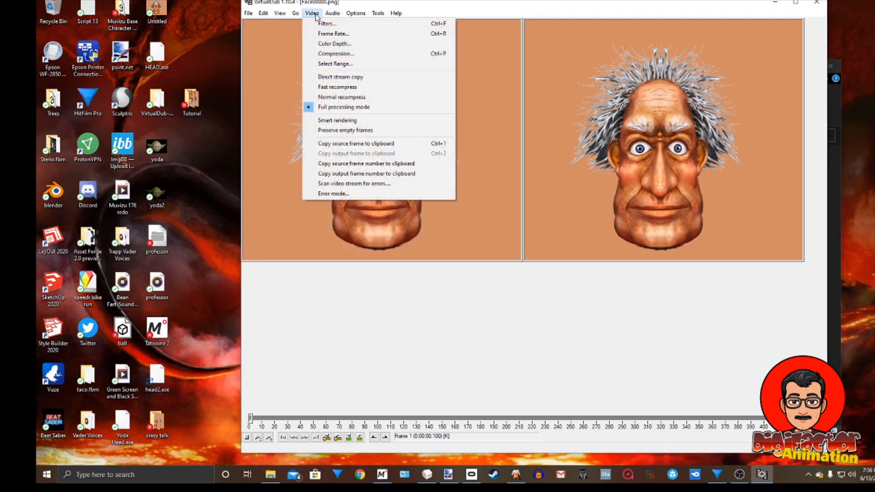
click(324, 35)
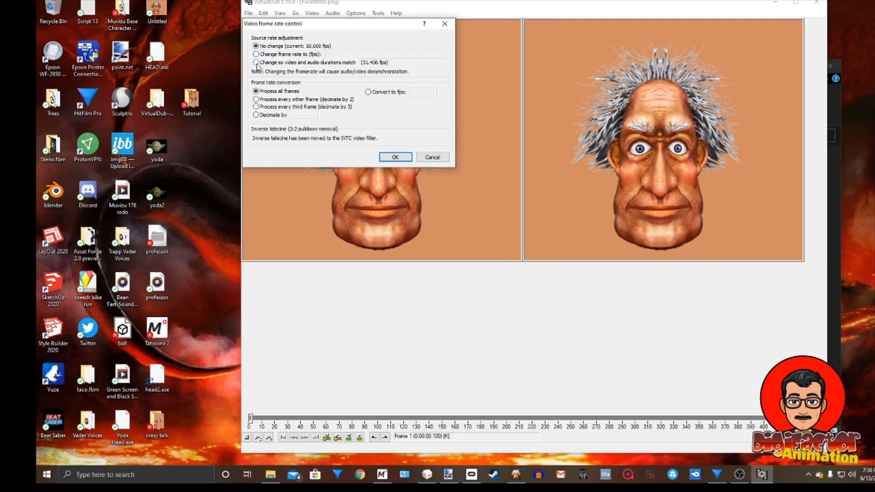
click(395, 157)
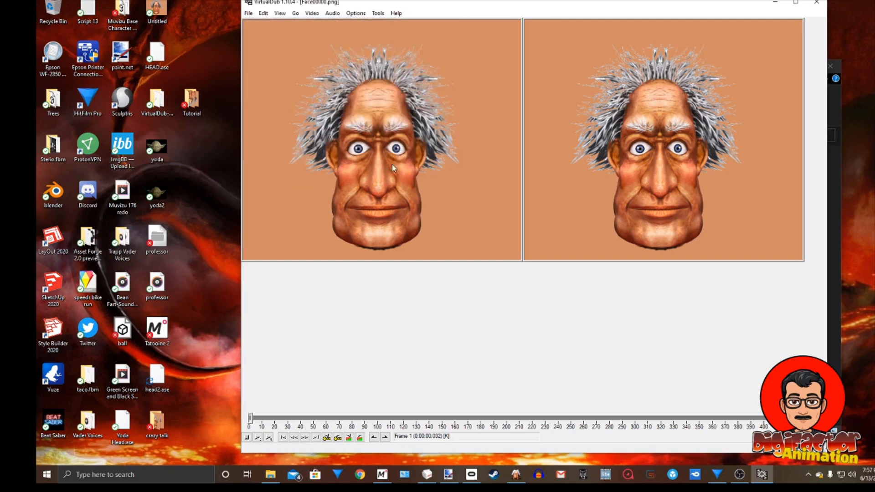
- Accept the color depth with Autoselect decompression and the same output format, and play the video through with its audio
click(318, 15)
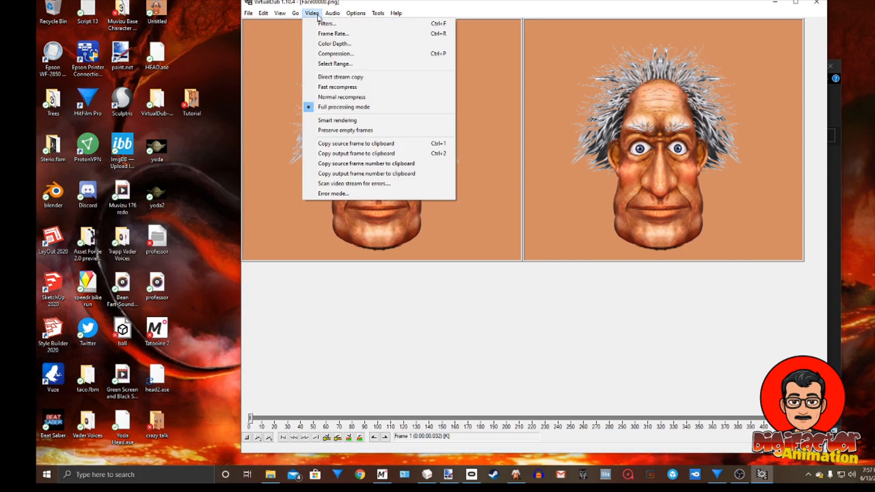
click(329, 44)
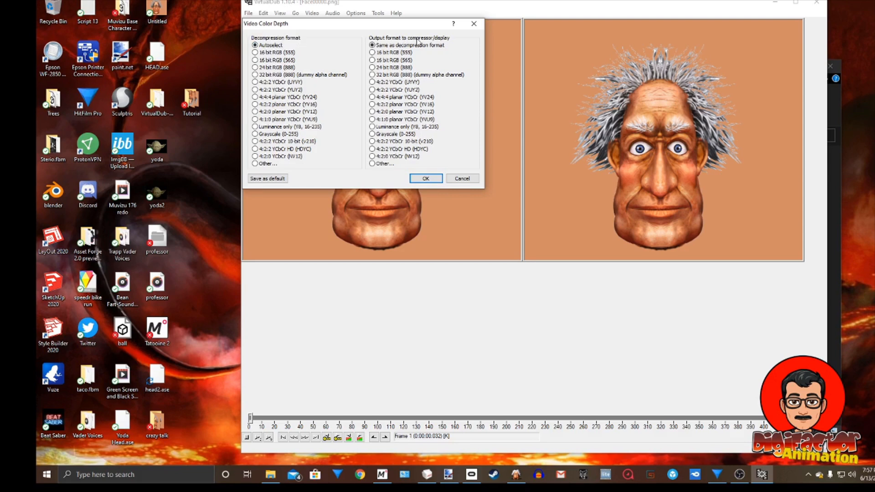
click(426, 177)
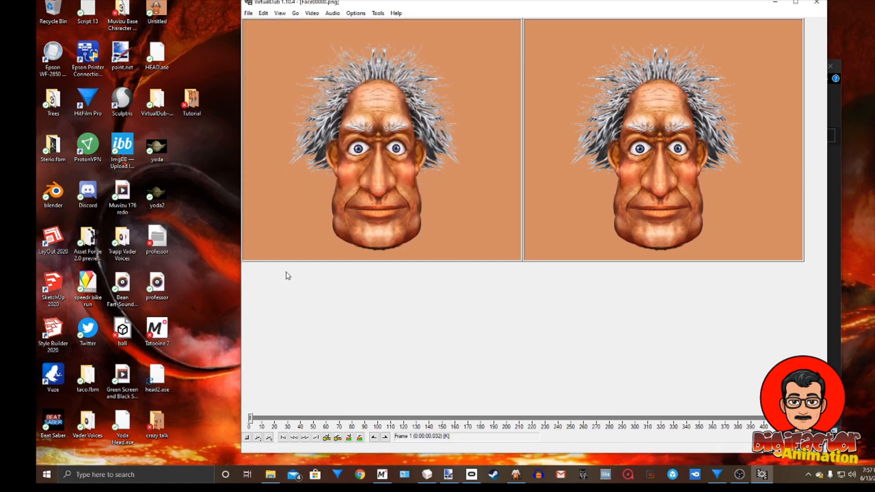
click(258, 438)
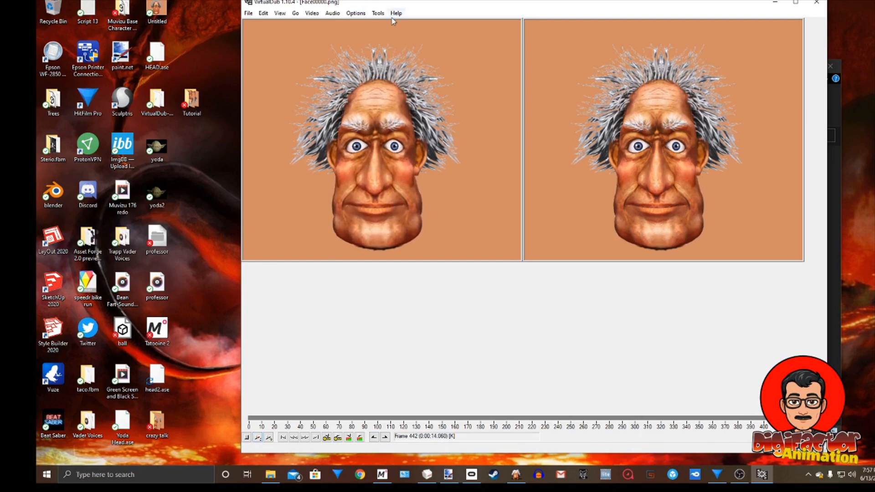
- Save the video with its audio to the desktop as an AVI file named Crazy
click(249, 13)
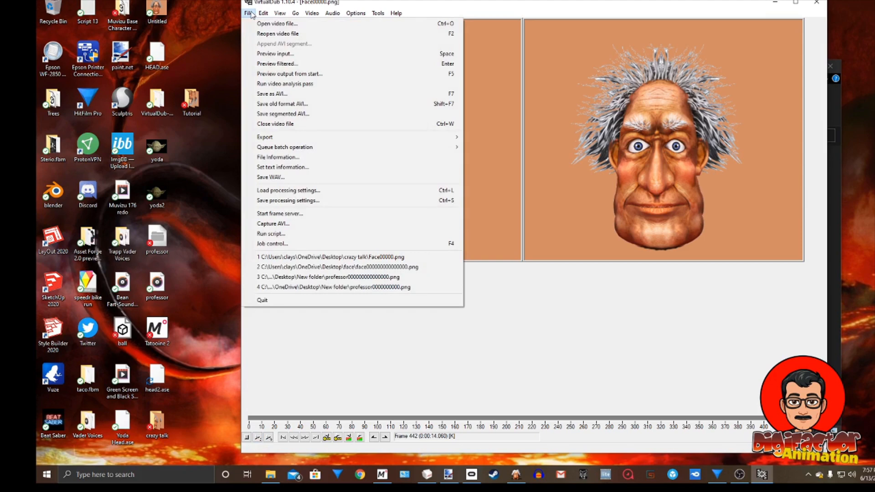
click(273, 94)
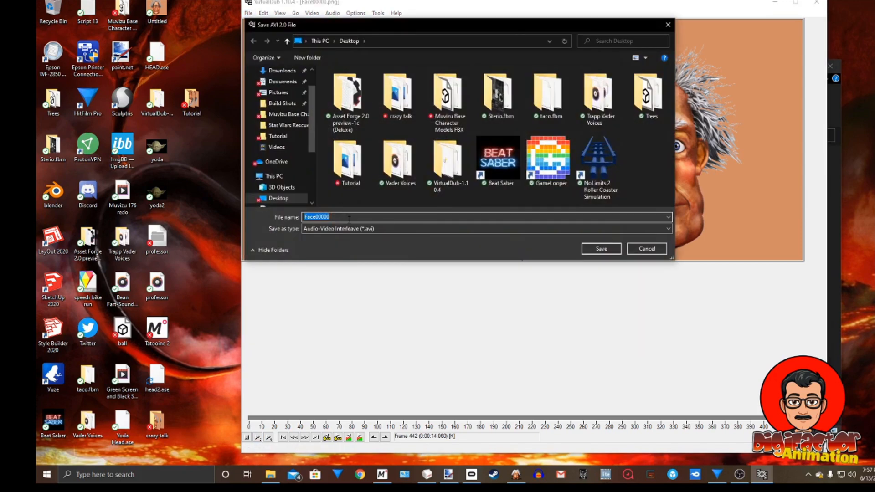
key(BackSpace)
text(Crazy)
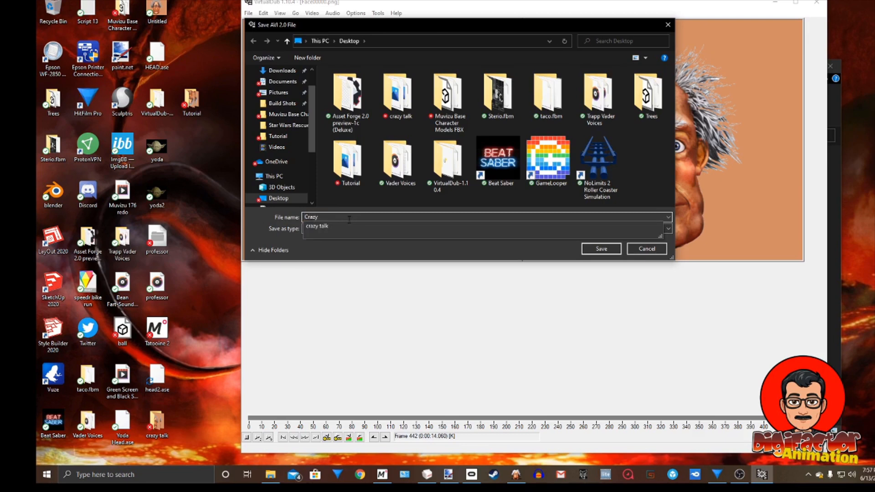
click(359, 249)
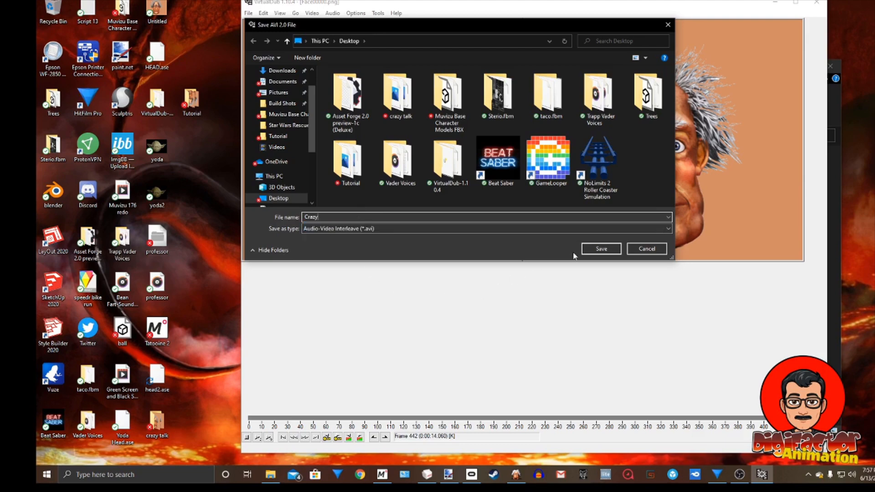
click(599, 249)
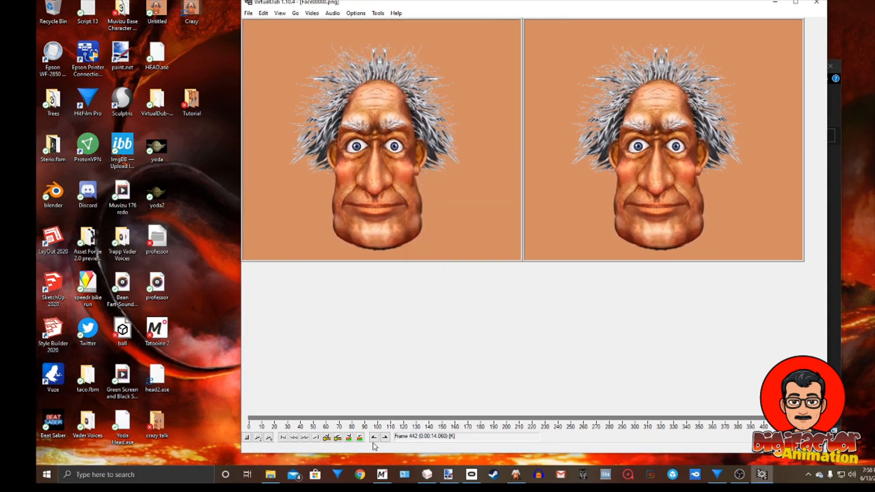
- Minimize VirtualDub, close its folder window, and play the Crazy video from the desktop before closing the player
click(777, 5)
click(830, 66)
double_click(191, 5)
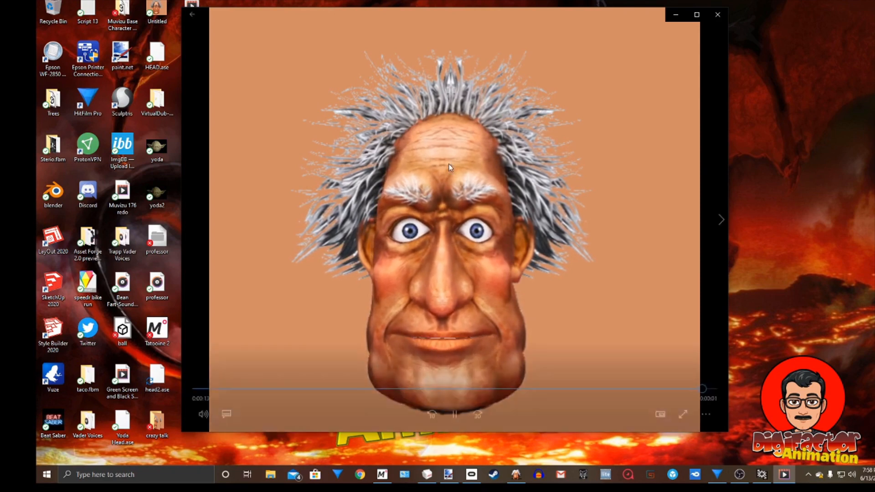
click(717, 15)
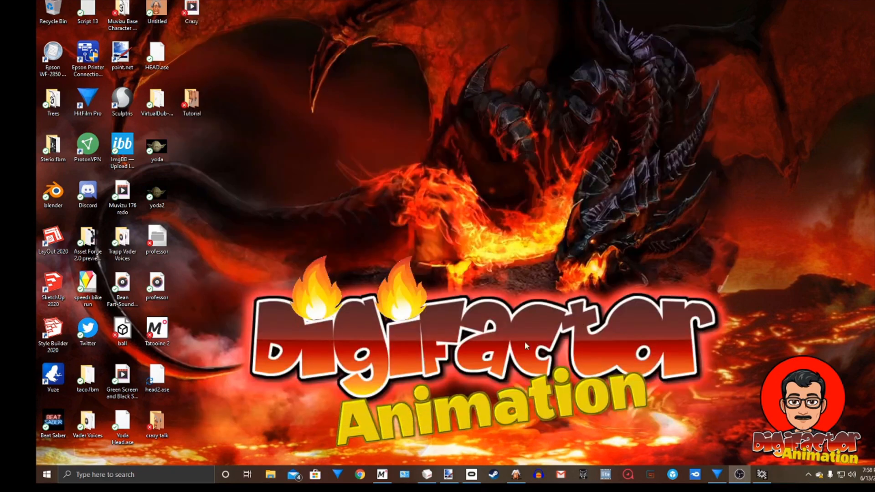
- Switch to Muvizu and open the professor character's face mask for editing
click(383, 475)
right_click(389, 241)
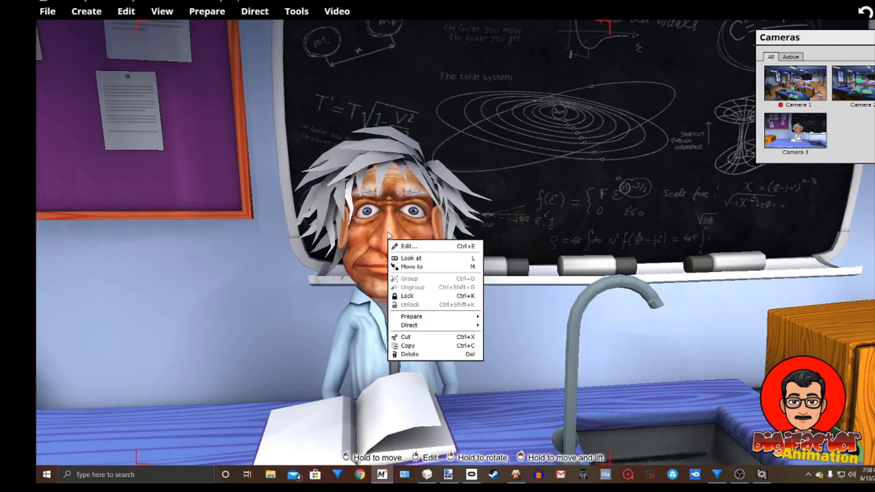
click(409, 246)
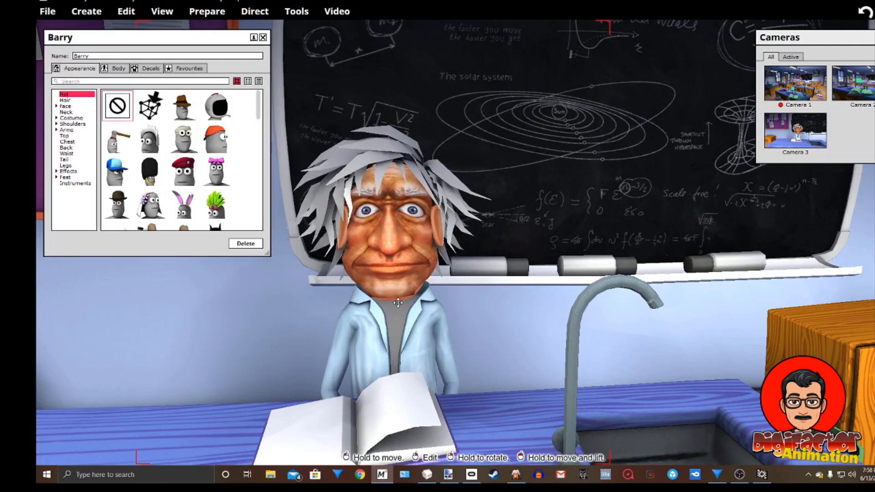
click(73, 107)
click(78, 159)
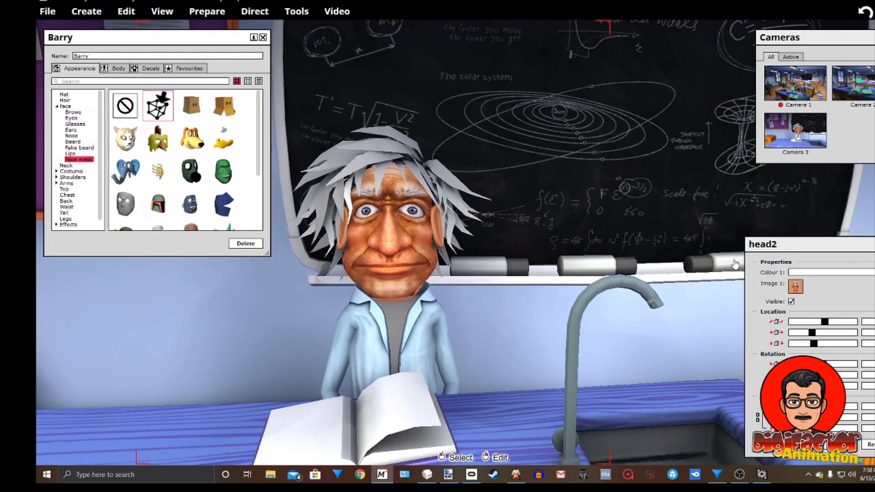
- Import the Crazy video as the head2 mask's Image 1 texture and accept the large file size
click(795, 286)
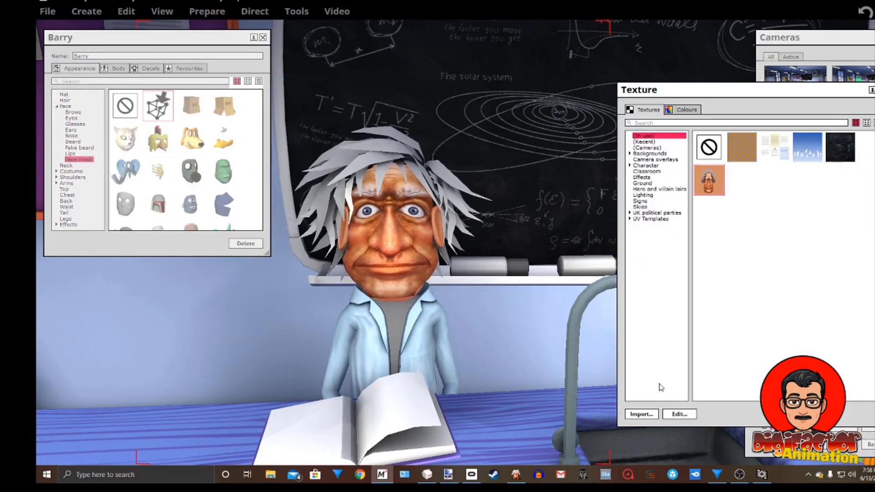
click(641, 414)
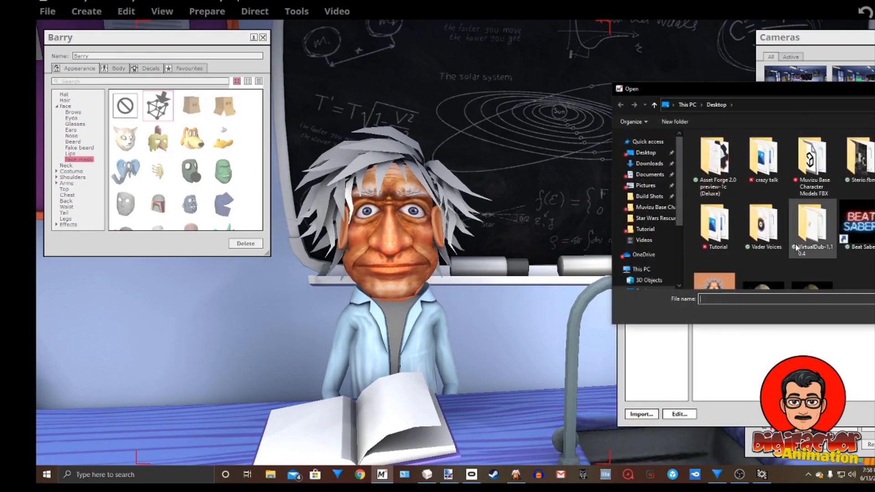
click(781, 235)
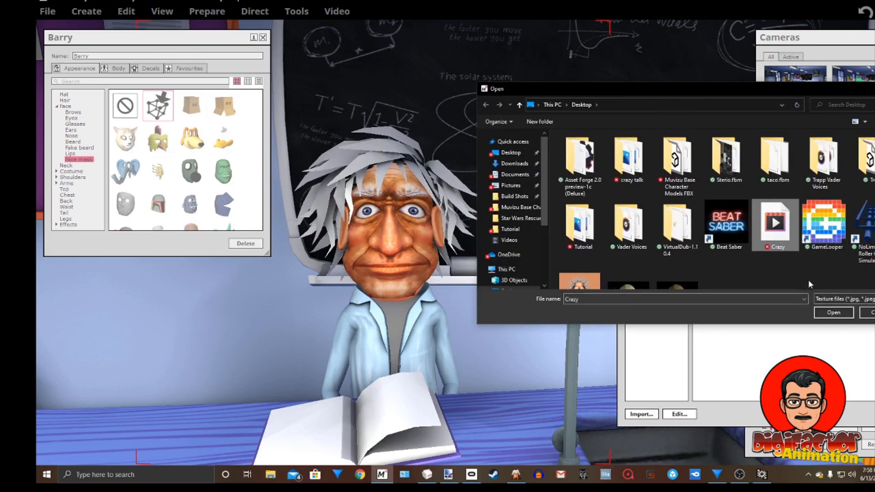
click(830, 313)
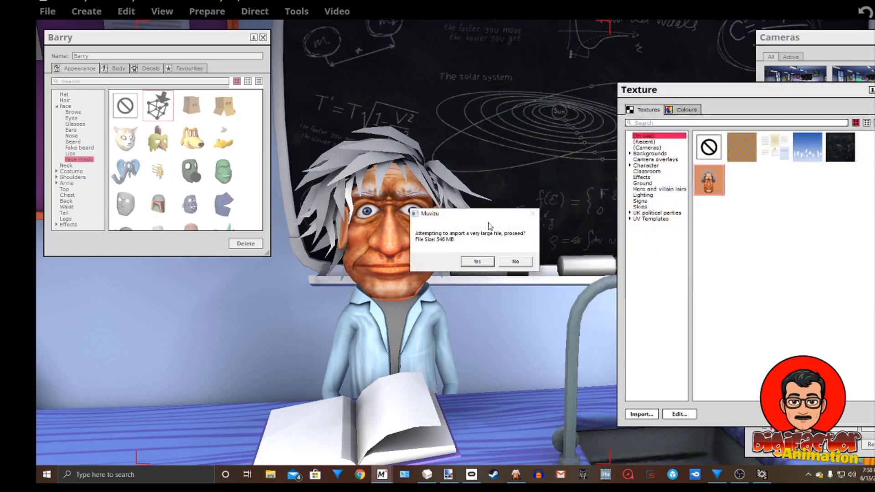
click(476, 262)
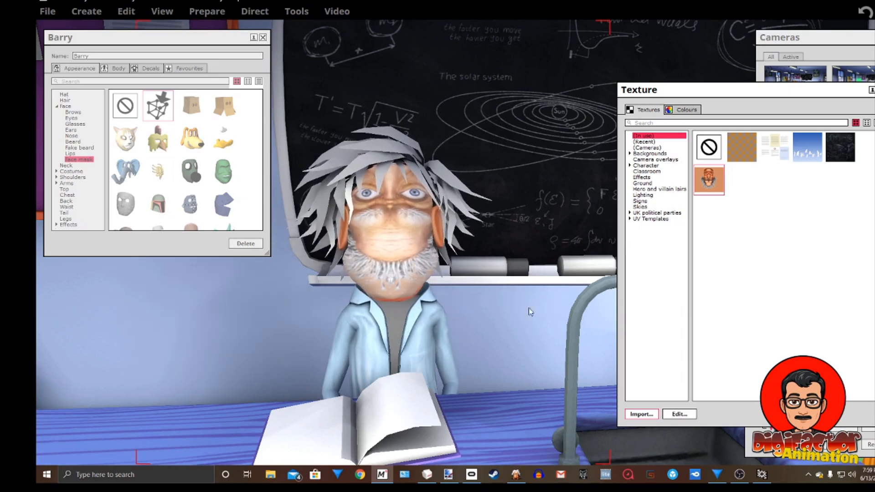
- Switch to CrazyTalk 7 and undo the last edit to the actor
click(516, 475)
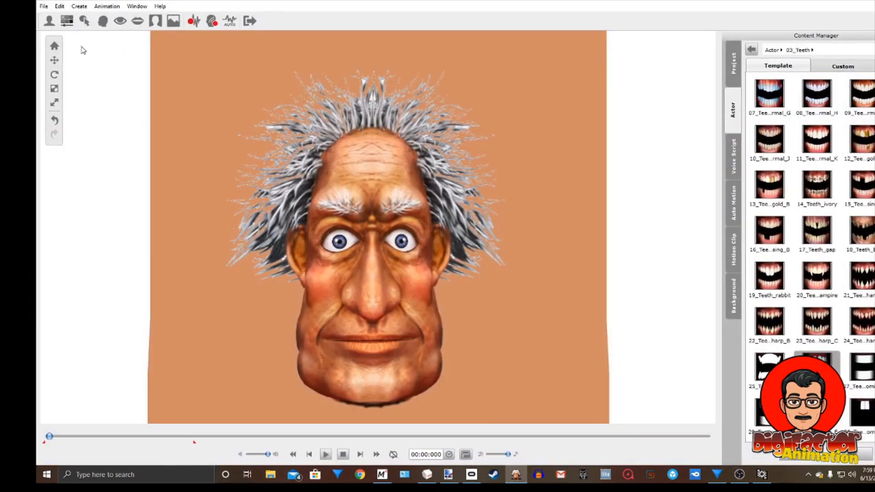
click(58, 103)
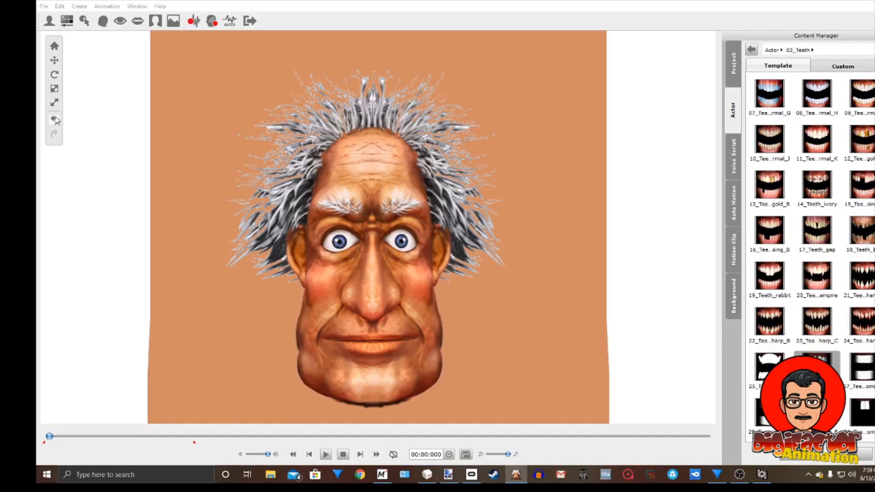
click(55, 120)
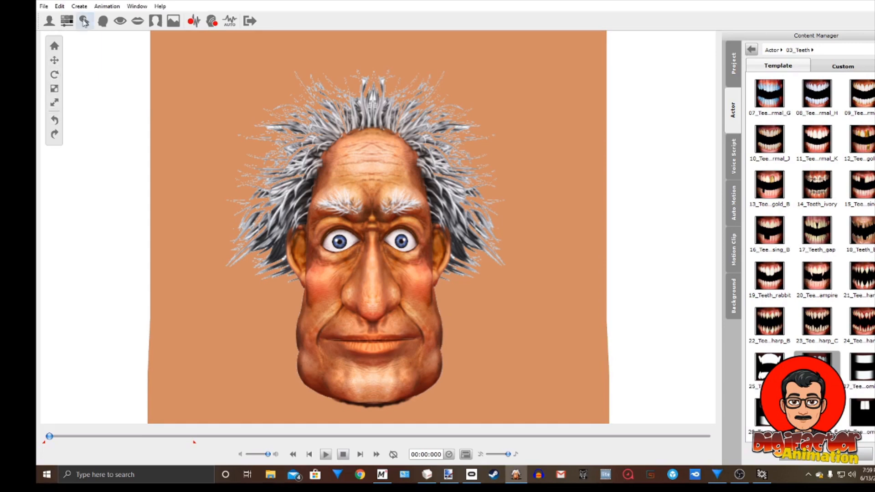
click(60, 6)
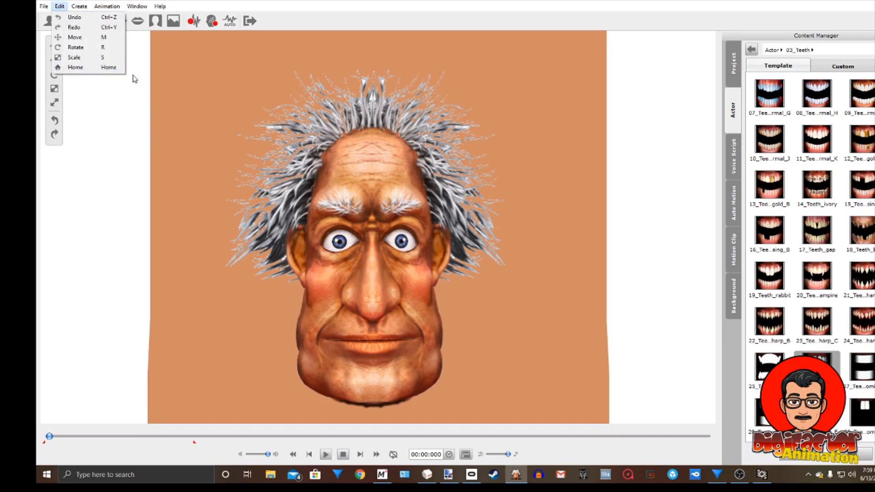
click(91, 101)
- Rotate the professor's head upside down and move it up to centre it in the frame
click(54, 76)
drag(344, 62, 425, 82)
click(54, 60)
drag(367, 154, 365, 74)
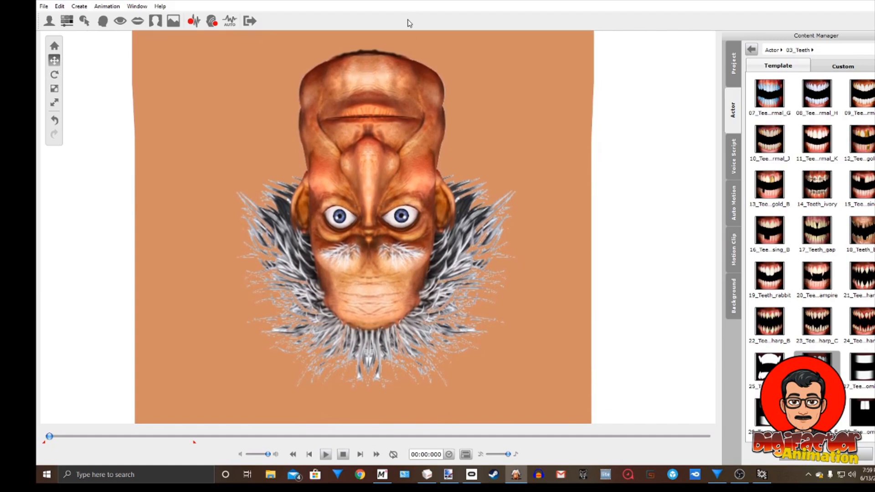
- Export the flipped animation as a PNG sequence named Face00000 in the crazy talk folder, replacing the existing file, and close the export settings
click(249, 20)
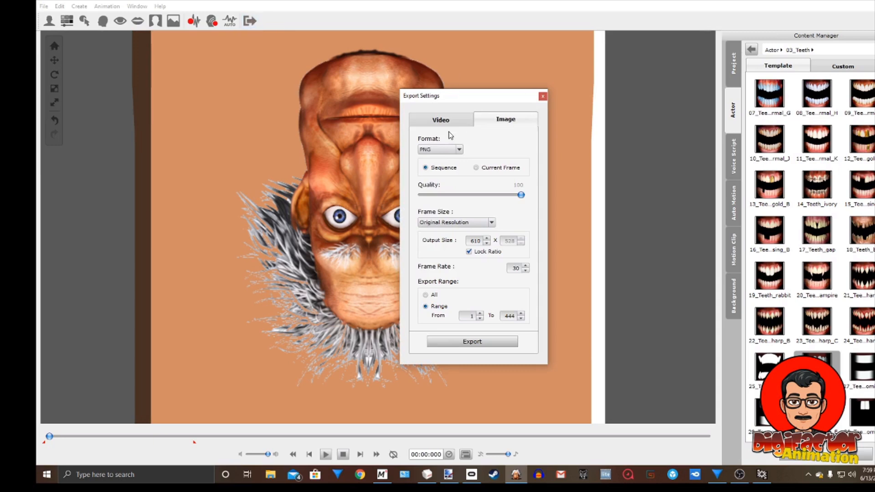
click(499, 342)
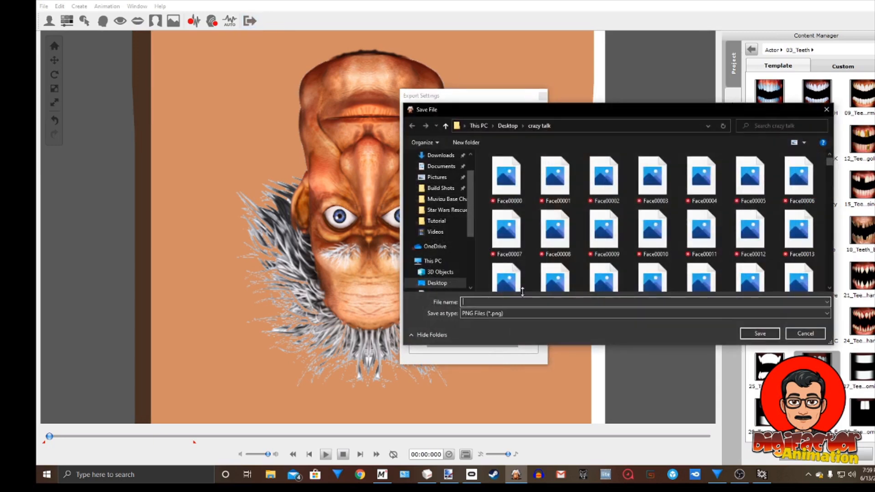
click(498, 193)
click(757, 333)
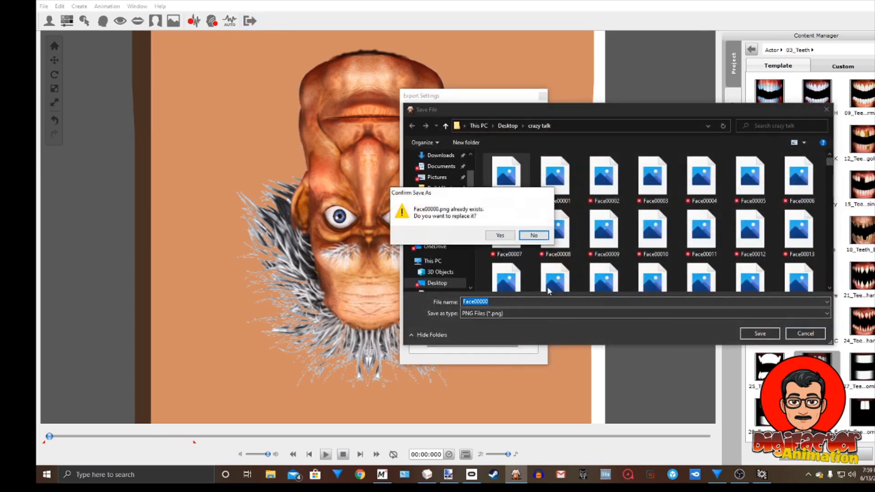
click(500, 235)
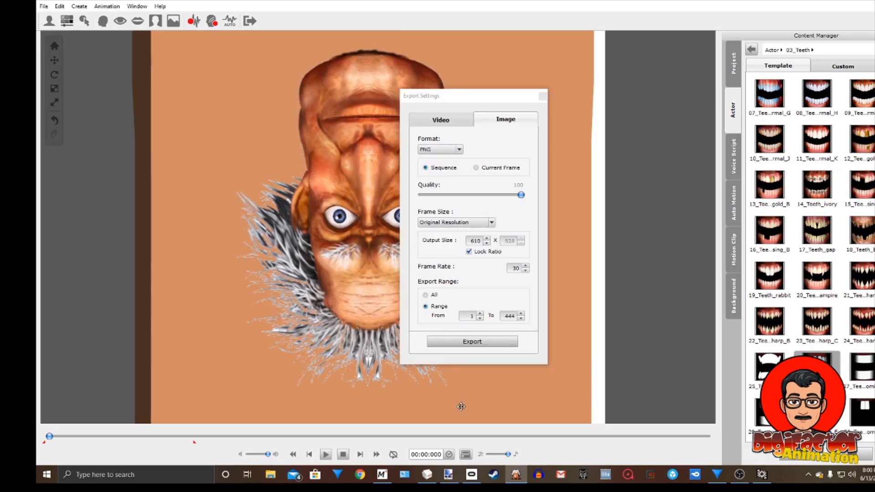
click(543, 95)
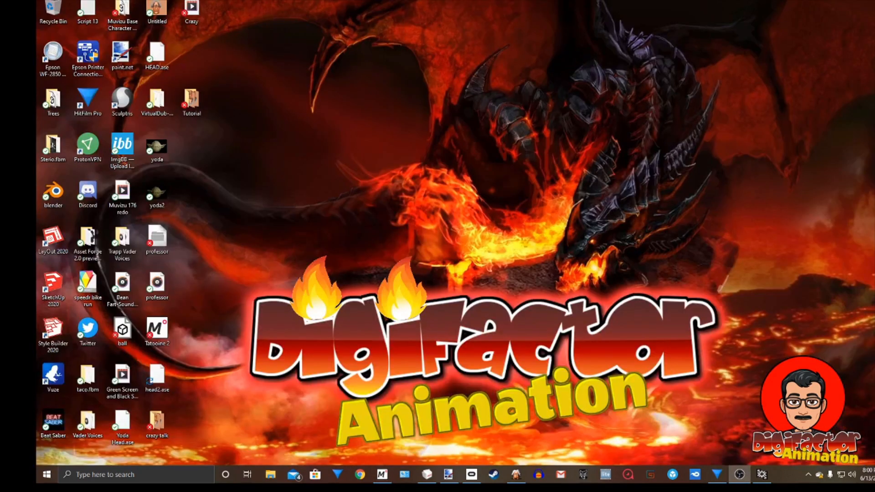
click(761, 475)
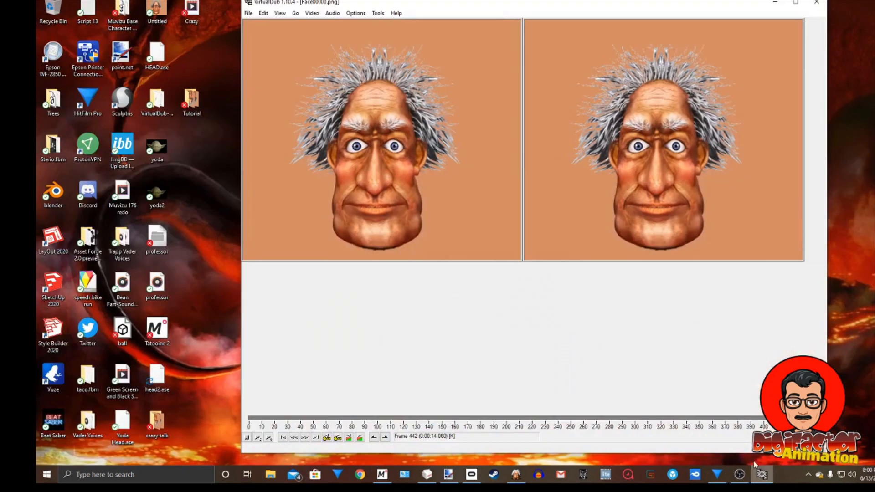
click(249, 13)
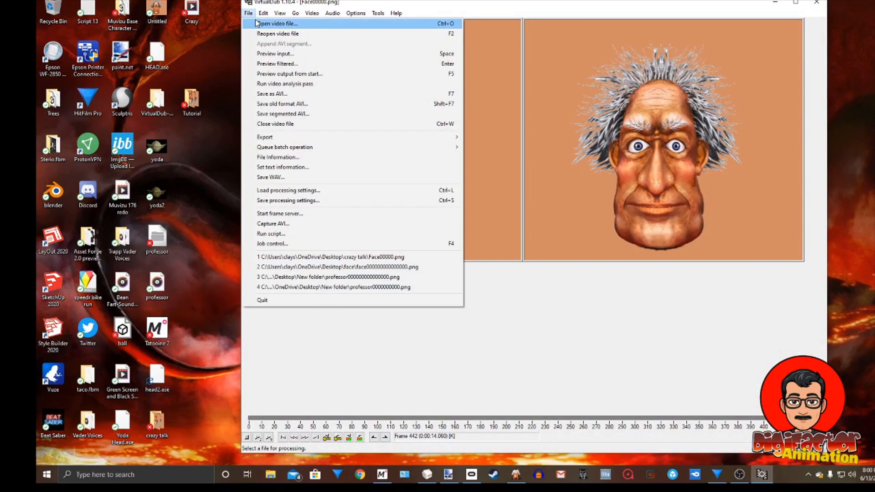
click(264, 24)
click(332, 130)
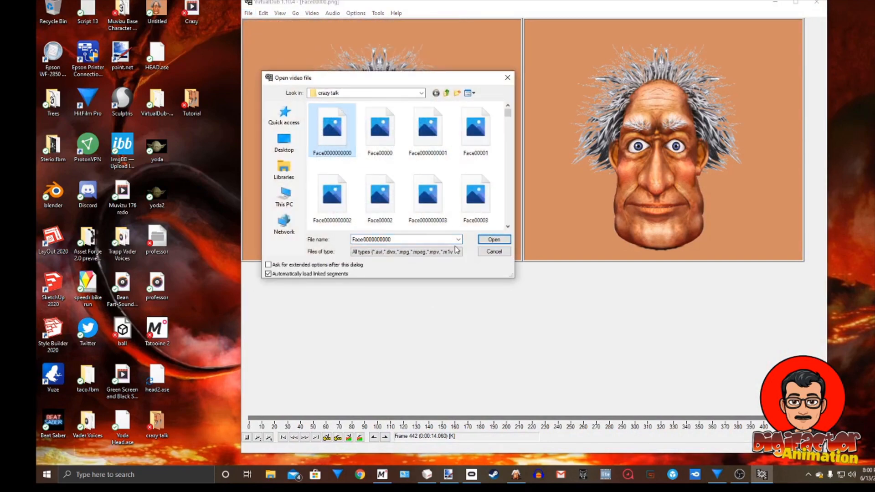
click(501, 241)
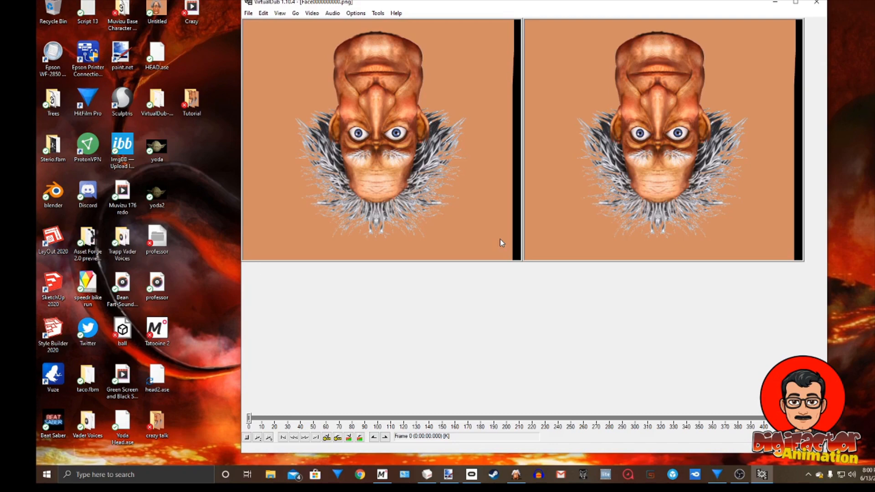
- Load the video's soundtrack from a separate audio file
click(332, 13)
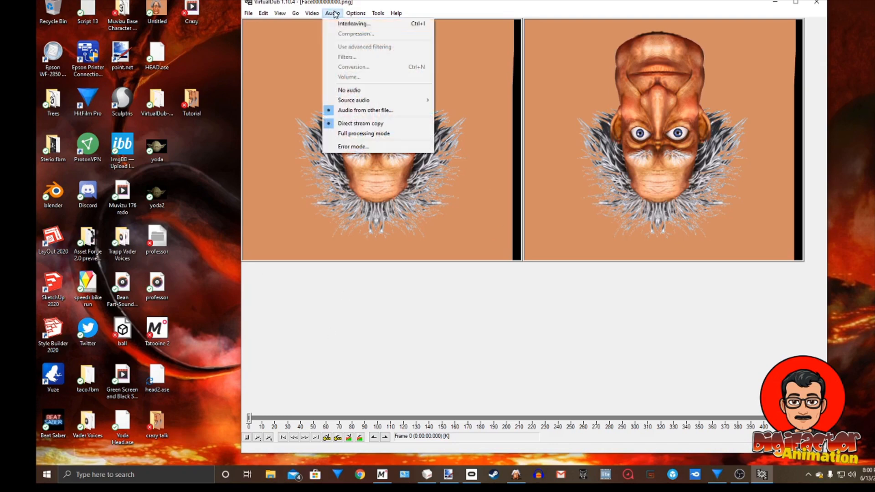
click(363, 112)
click(337, 220)
click(494, 248)
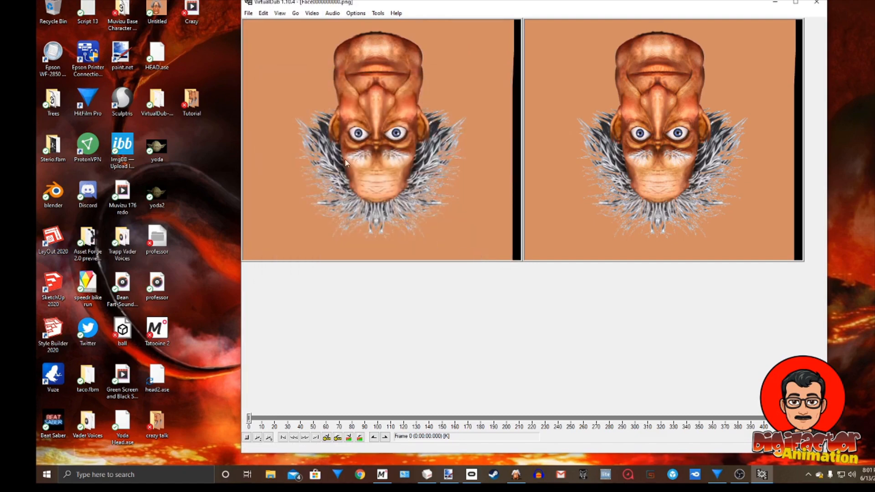
- Set the frame rate so video and audio durations match, and keep the colour depth on Autoselect and Same as decompression format
click(312, 13)
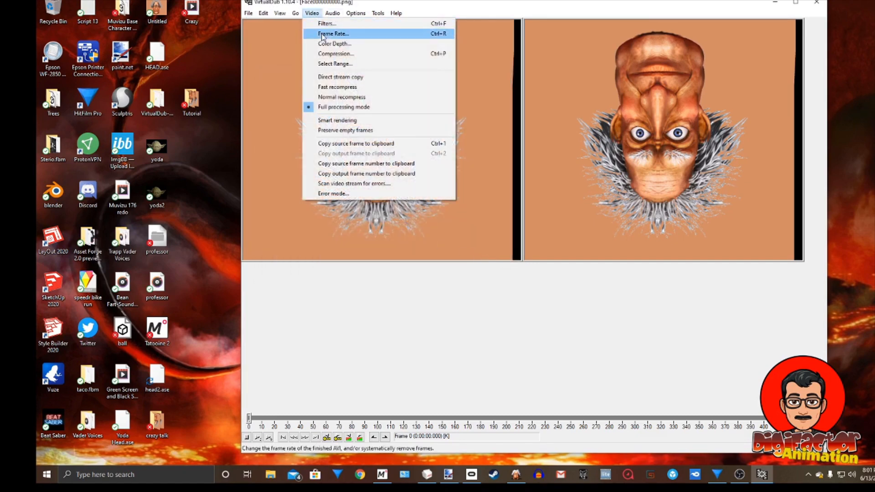
click(324, 34)
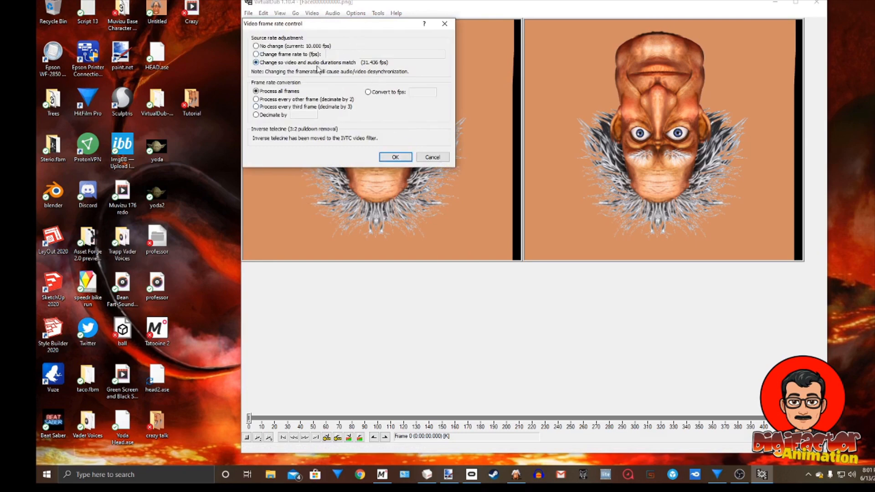
click(392, 157)
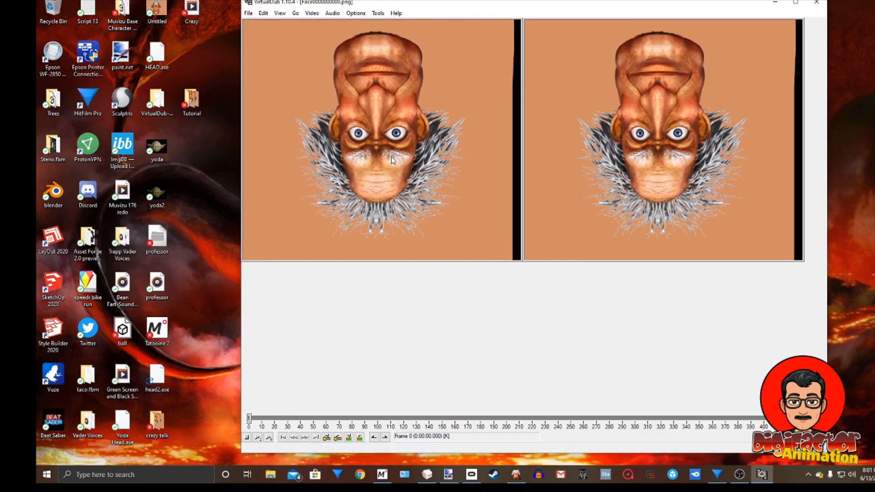
click(311, 13)
click(326, 44)
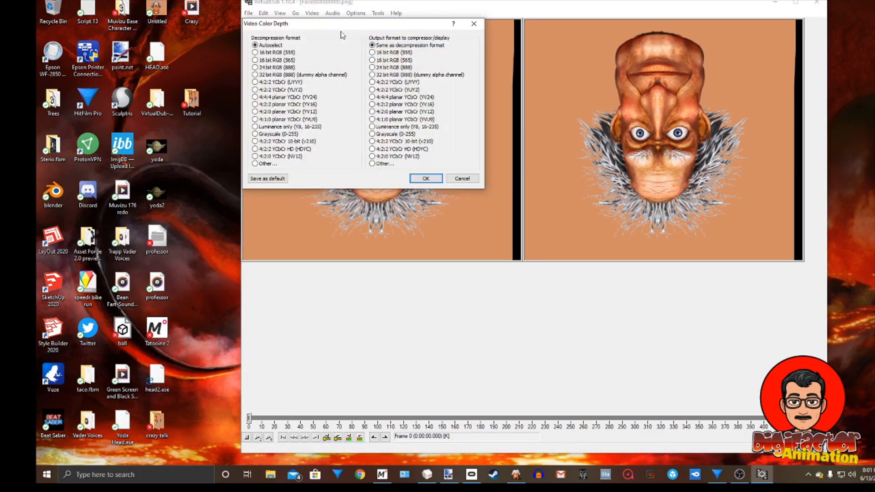
click(419, 178)
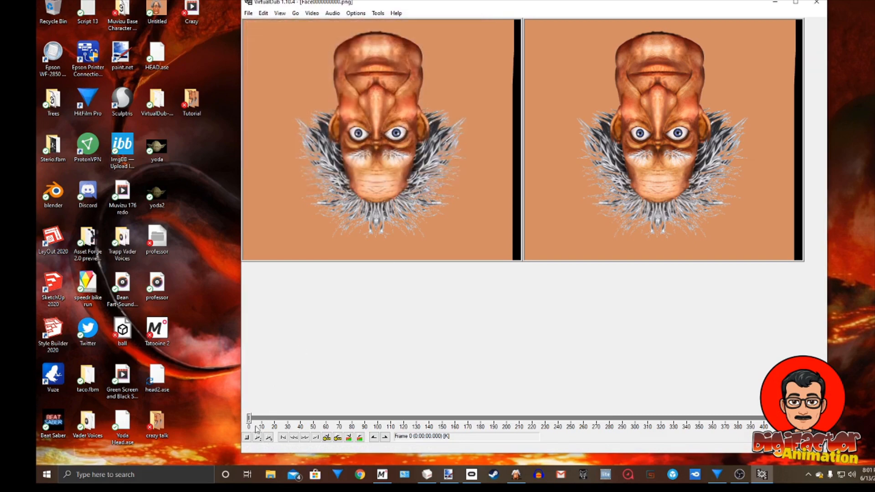
- Preview the input video and save it as Crazy.avi on the desktop, replacing the existing file
click(258, 438)
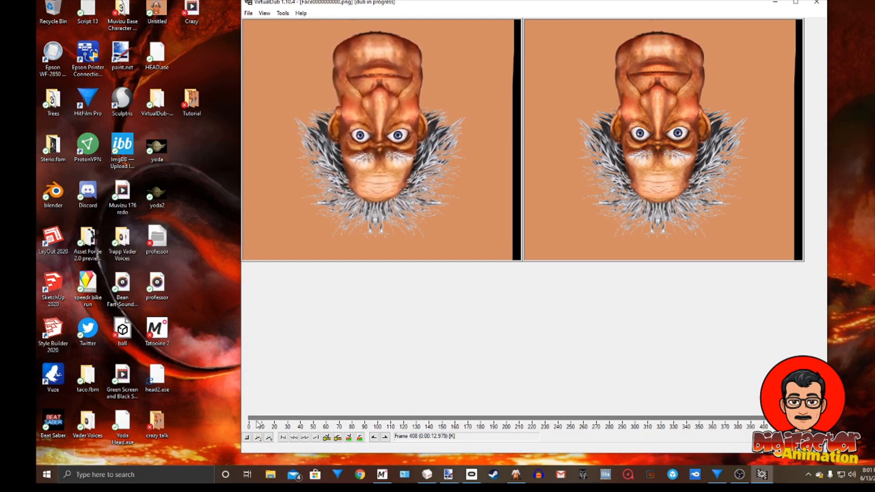
click(249, 13)
click(289, 95)
click(548, 159)
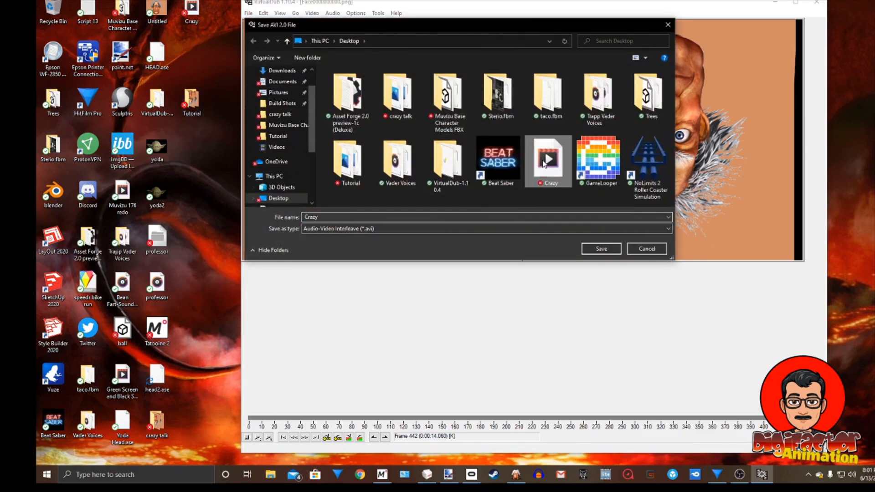
click(592, 249)
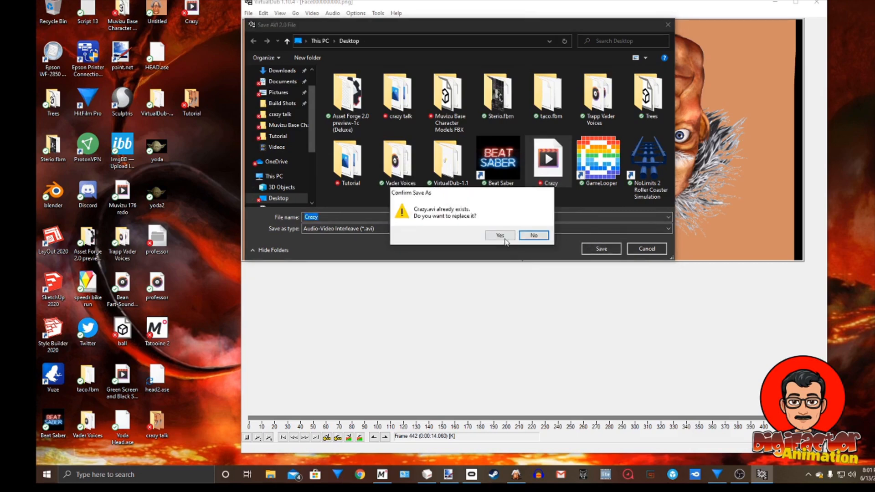
click(499, 236)
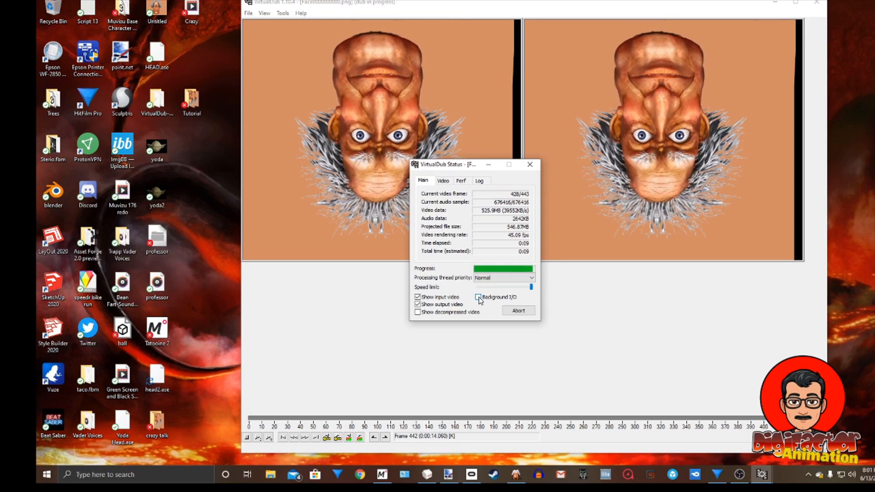
- Switch to Muvizu and reimport the Crazy video as the head2 mask's Image 1 texture, accepting the large file size and closing the texture window
click(775, 2)
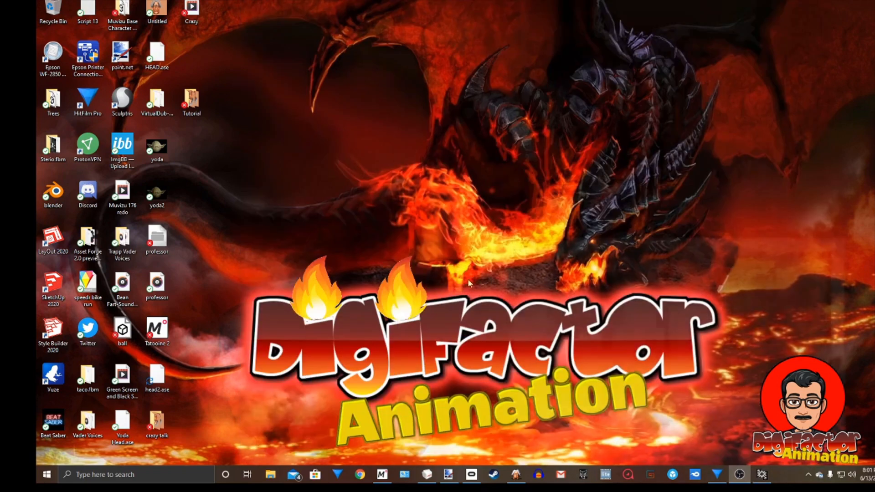
click(381, 474)
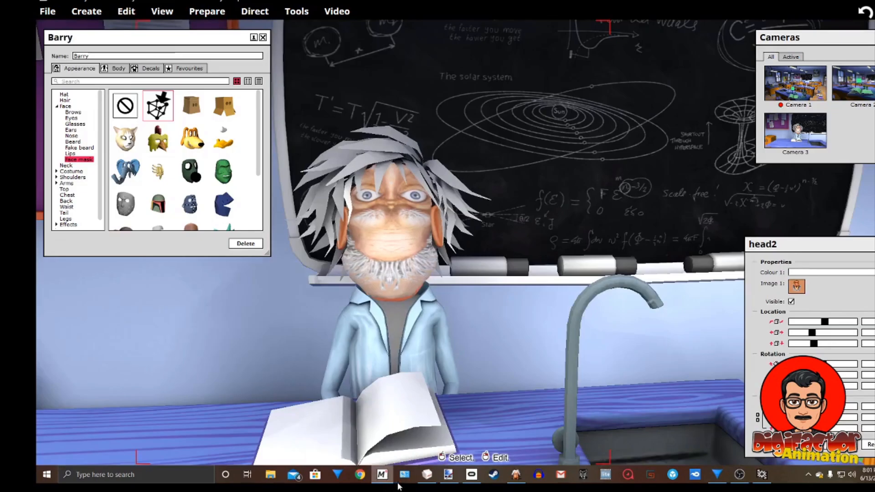
click(796, 286)
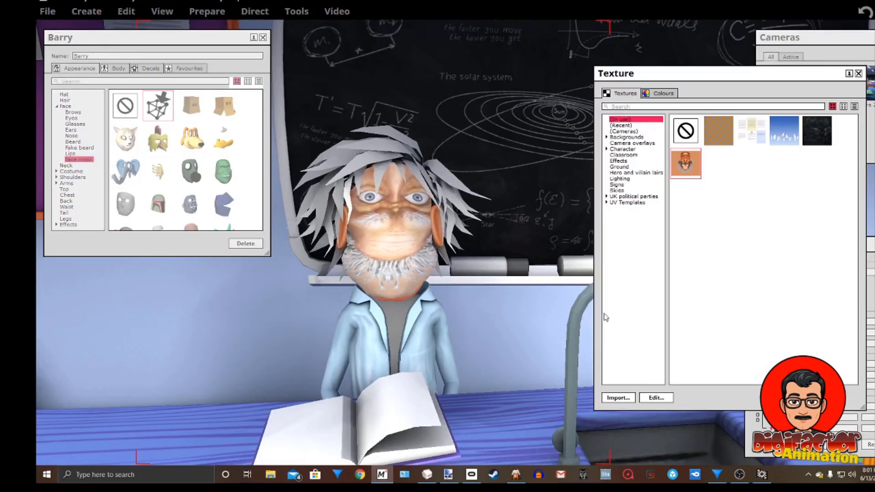
click(618, 398)
click(873, 208)
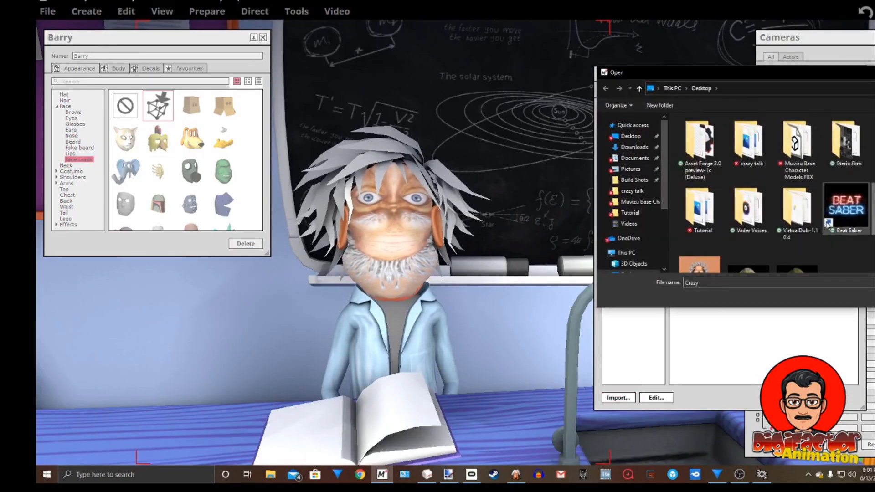
drag(776, 73, 656, 72)
click(820, 298)
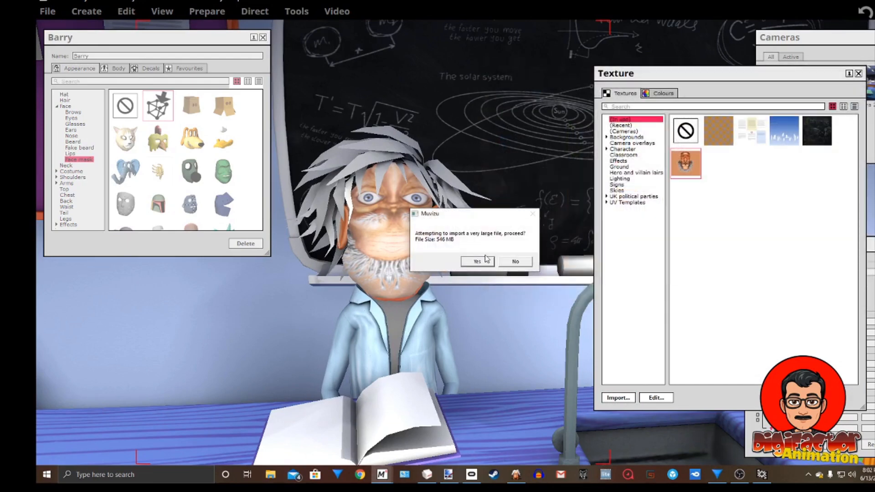
click(477, 261)
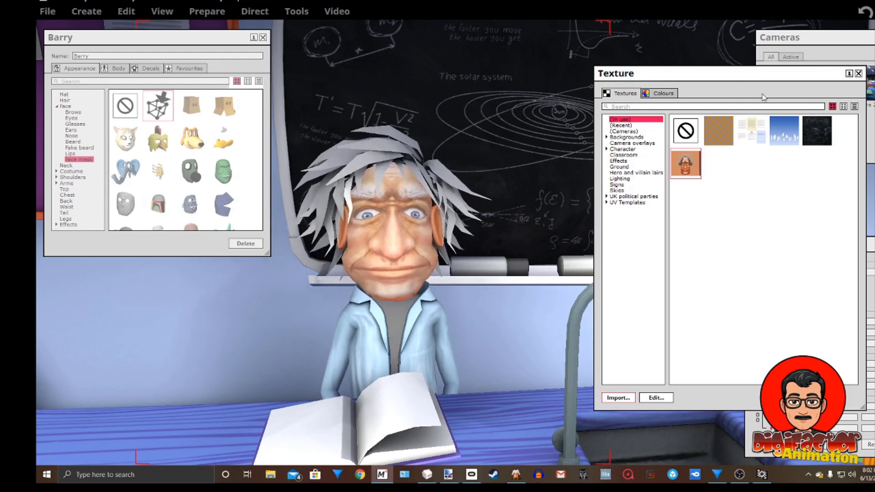
click(857, 72)
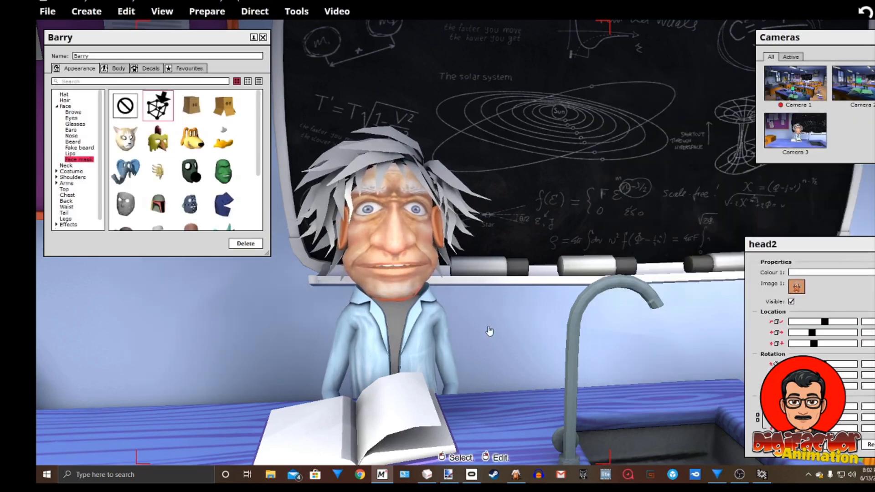
- Set the head2 mask's Colour 1 to dark red, hex 380600
click(822, 271)
click(739, 181)
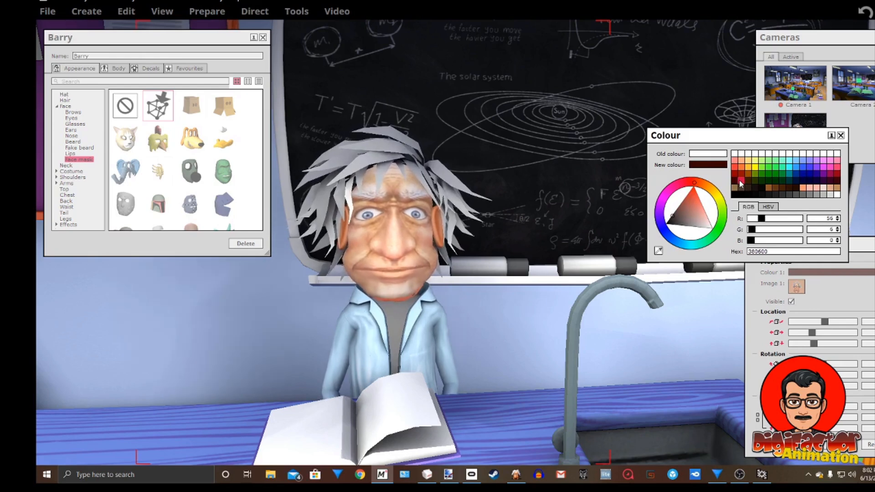
click(840, 135)
- Move the head2 properties window fully into view and examine the animated face up close
drag(812, 260, 677, 215)
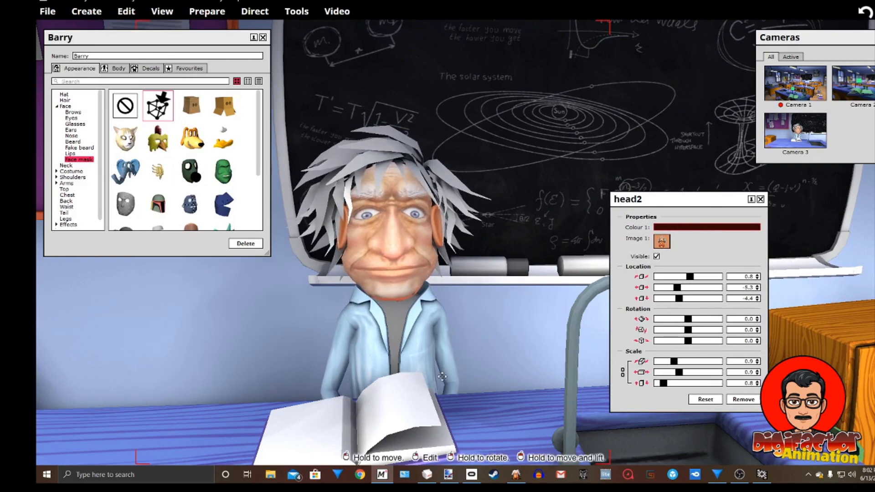
scroll(439, 394, up, 5)
scroll(439, 395, down, 5)
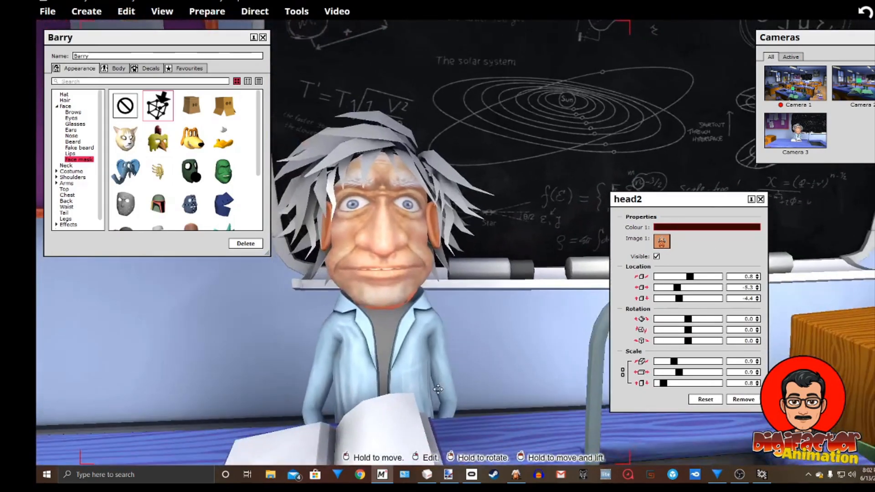
- Close the head2 mask properties window and the character's appearance window
click(760, 200)
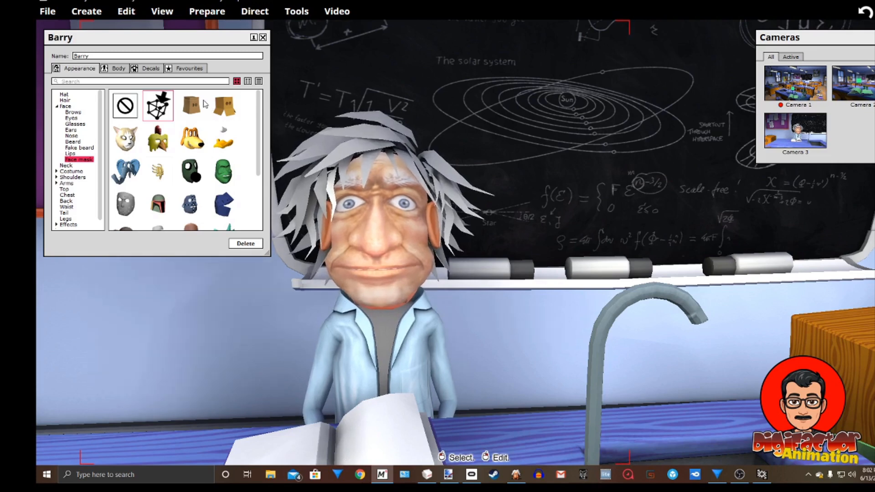
drag(223, 38, 233, 50)
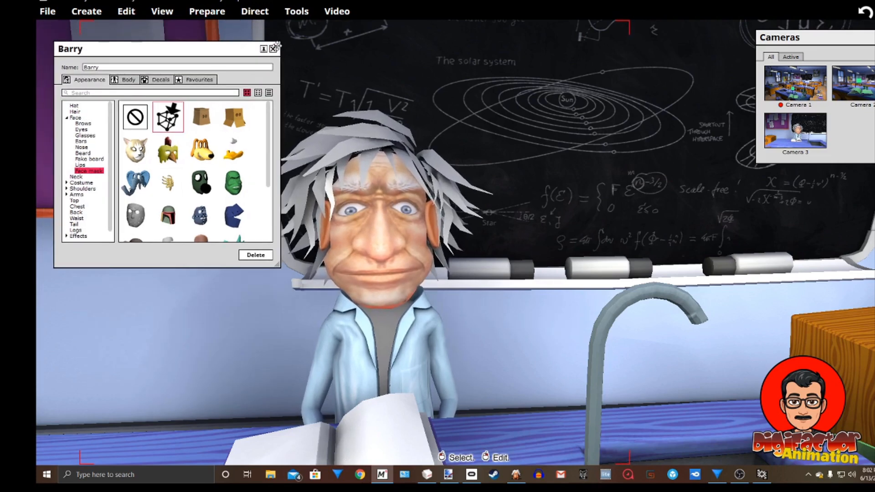
click(273, 49)
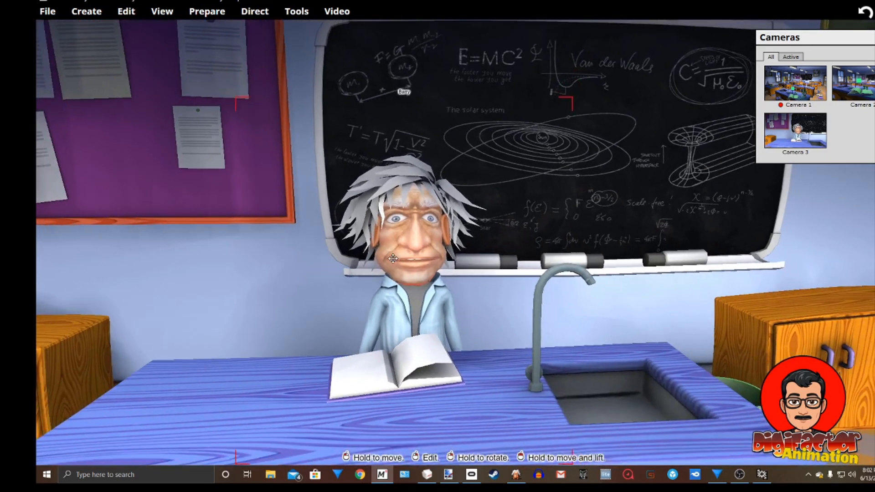
- Prepare the character's actions, replacing the Happy Subtle action with Eureka from the Miscellaneous category
drag(545, 306, 506, 344)
middle_drag(499, 301, 515, 301)
drag(515, 300, 514, 273)
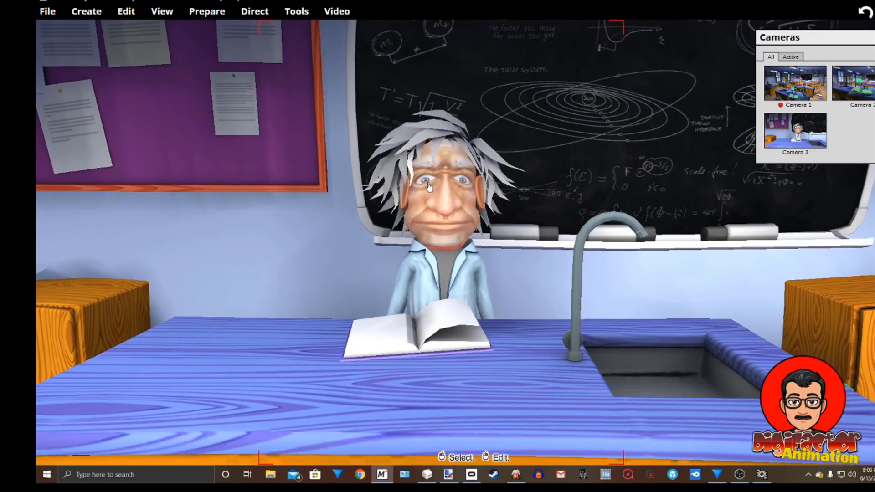
click(207, 12)
click(238, 116)
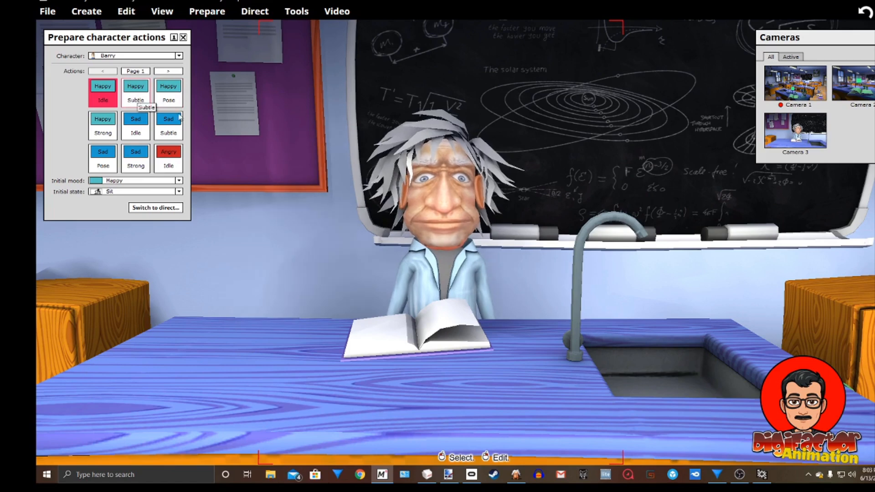
click(132, 100)
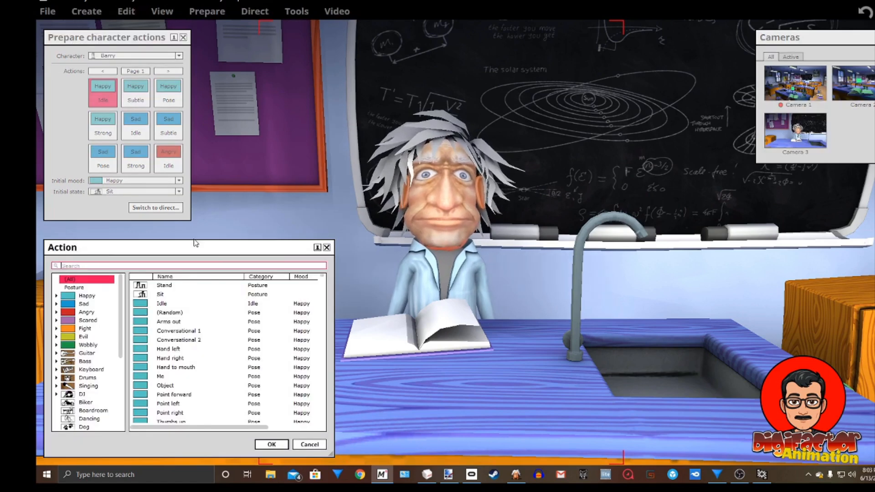
drag(216, 249, 262, 115)
scroll(146, 258, down, 3)
click(151, 279)
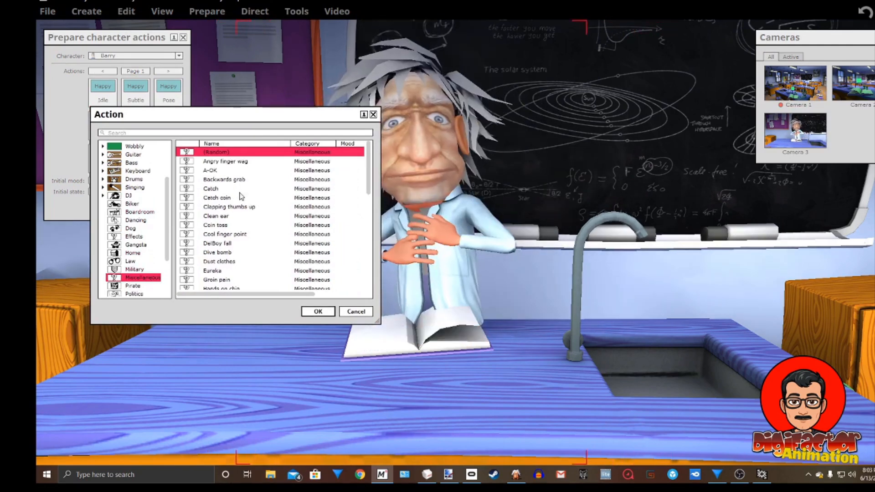
click(223, 273)
click(317, 313)
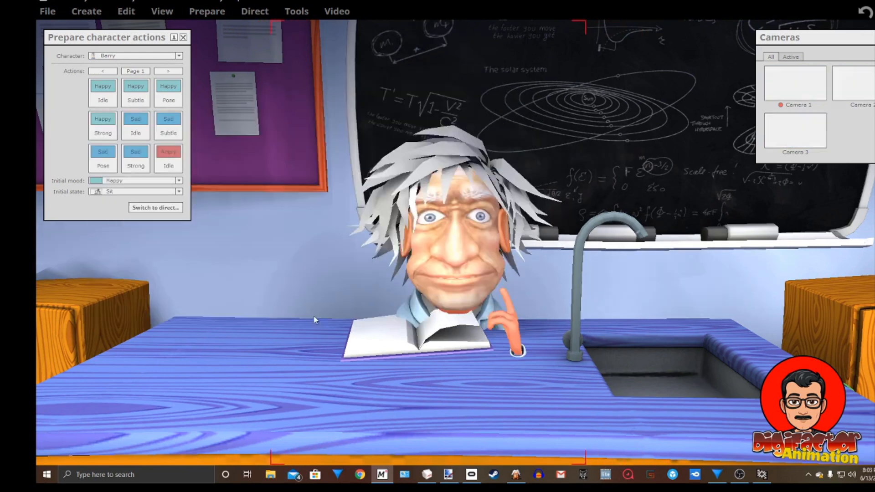
- Replace the Happy Pose action with the Stand posture
click(168, 99)
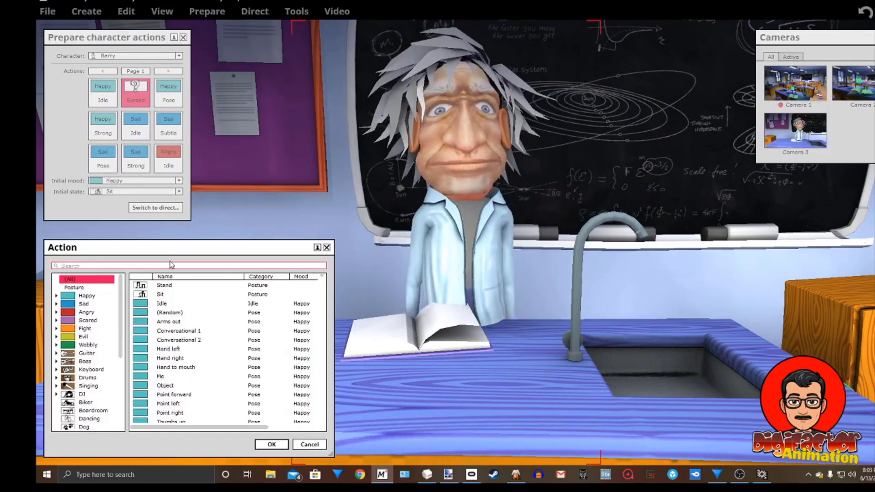
click(187, 285)
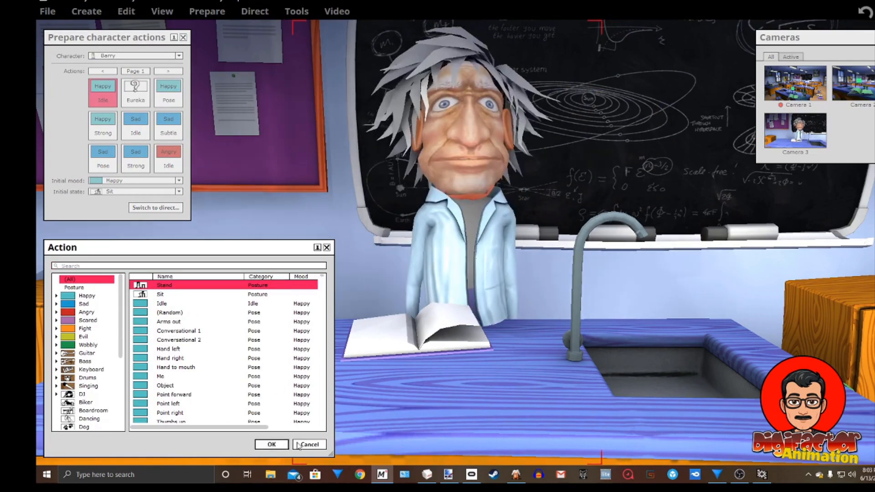
click(272, 444)
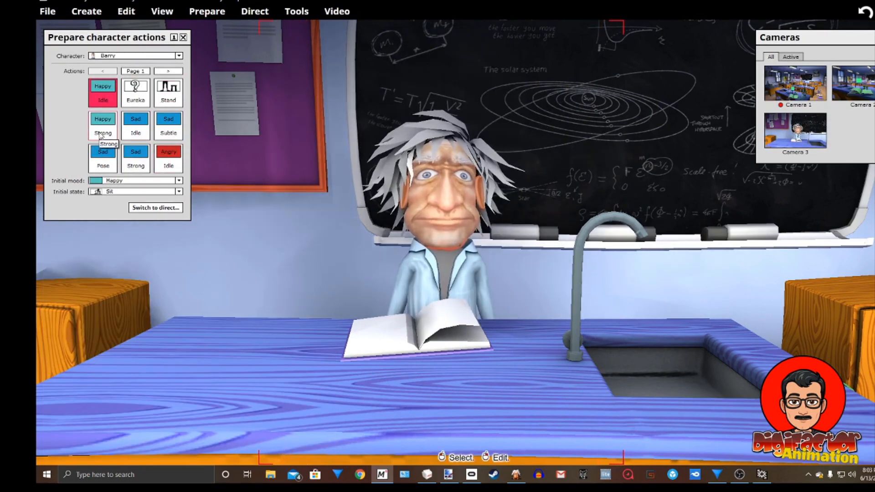
- Open the Happy Strong action for replacement and look through the actions in the Miscellaneous category
click(101, 136)
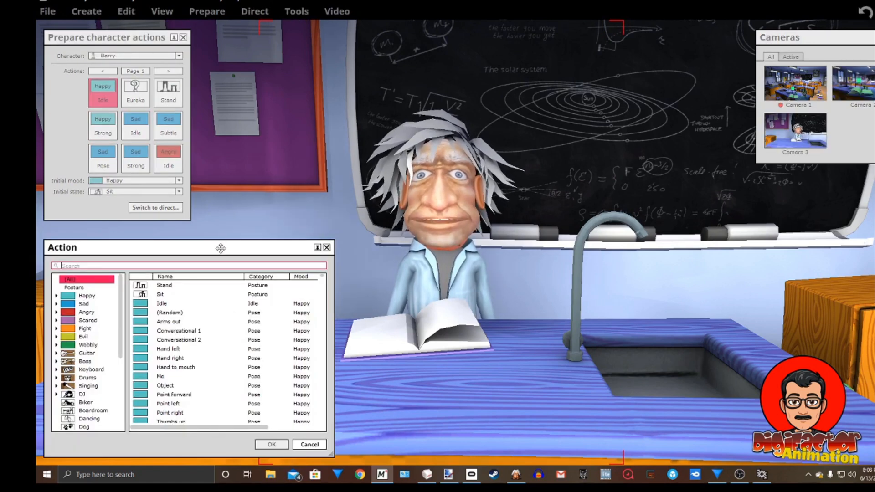
drag(221, 248, 264, 189)
scroll(138, 347, down, 4)
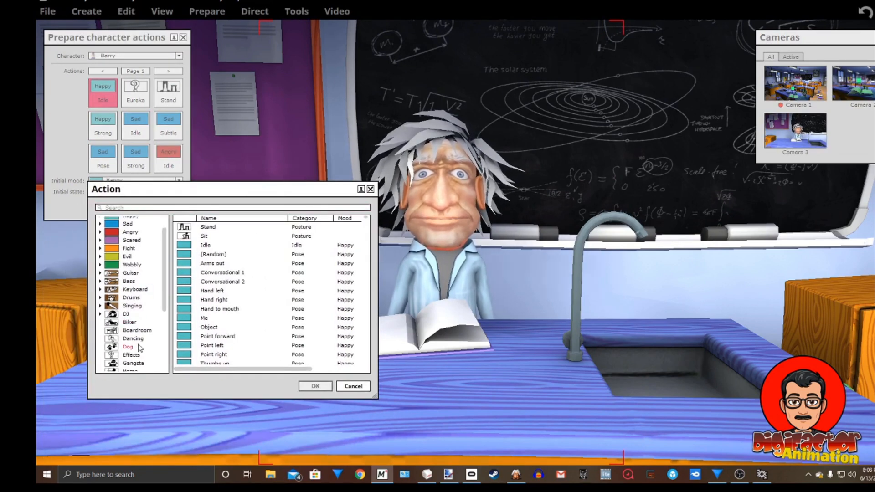
click(148, 355)
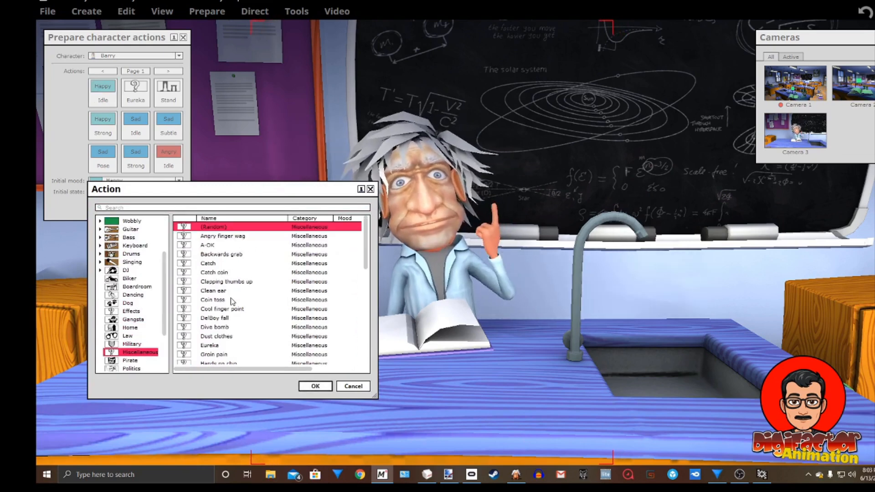
scroll(231, 300, down, 1)
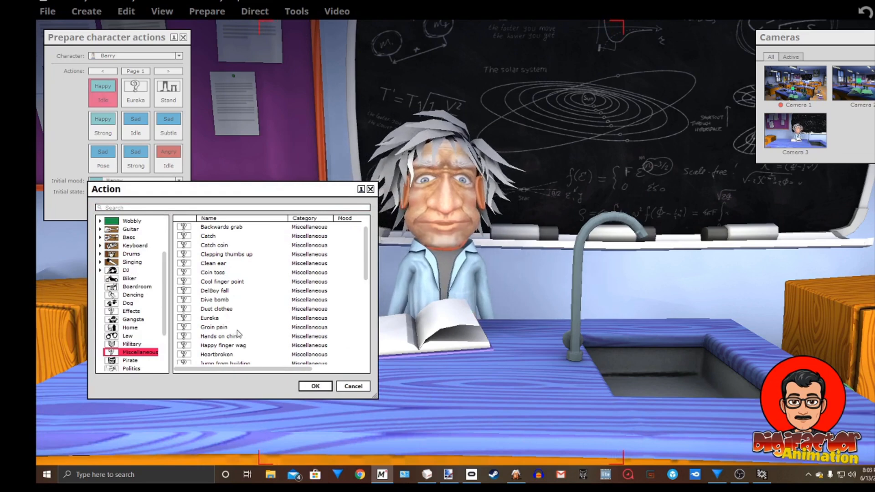
scroll(239, 342, down, 1)
scroll(238, 342, down, 1)
scroll(239, 341, down, 2)
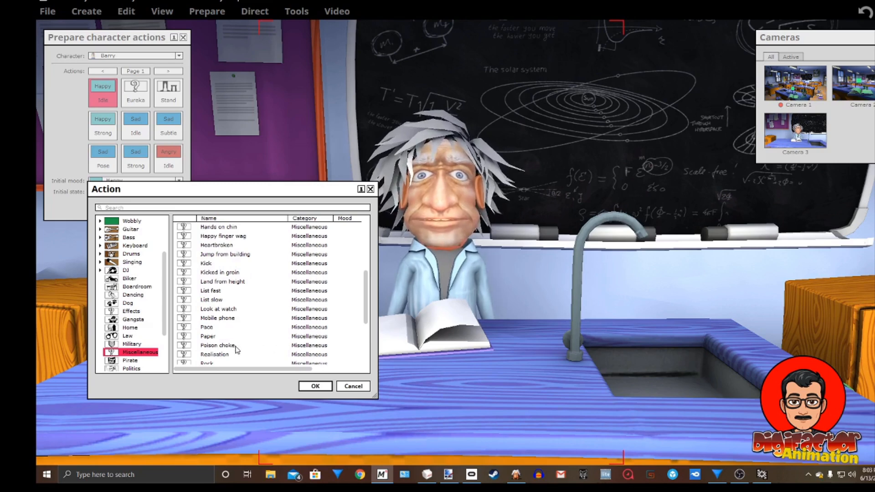
scroll(236, 351, down, 1)
scroll(236, 351, down, 2)
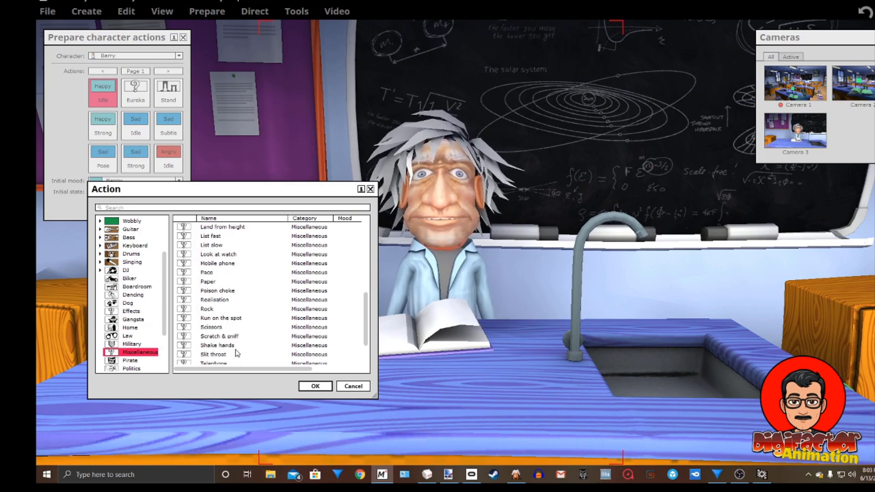
scroll(225, 344, down, 1)
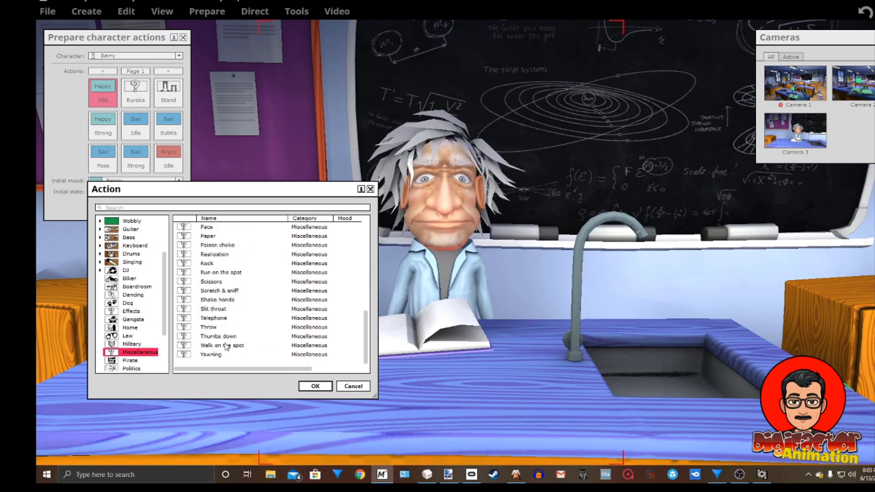
scroll(226, 346, up, 1)
scroll(225, 346, up, 1)
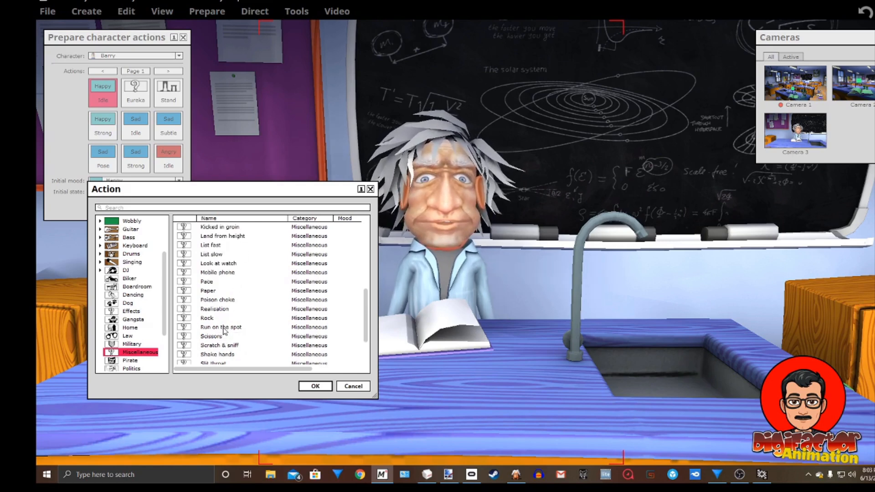
scroll(225, 330, up, 1)
scroll(224, 330, up, 1)
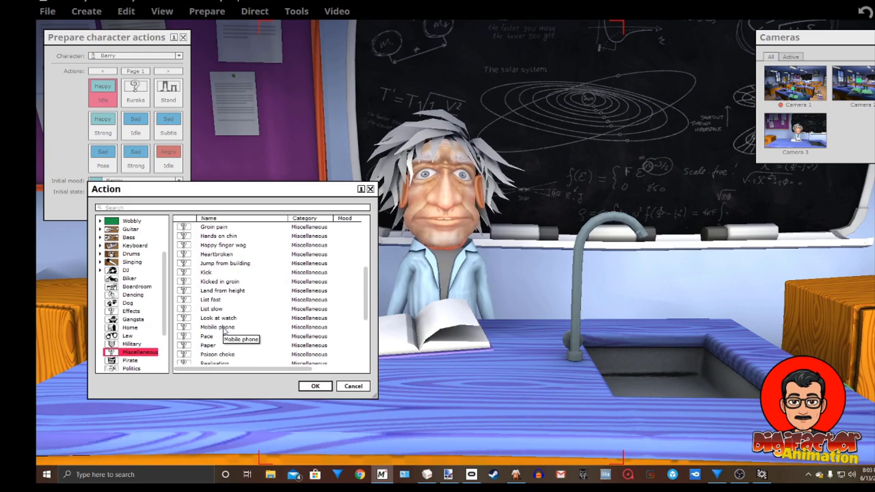
scroll(224, 331, up, 4)
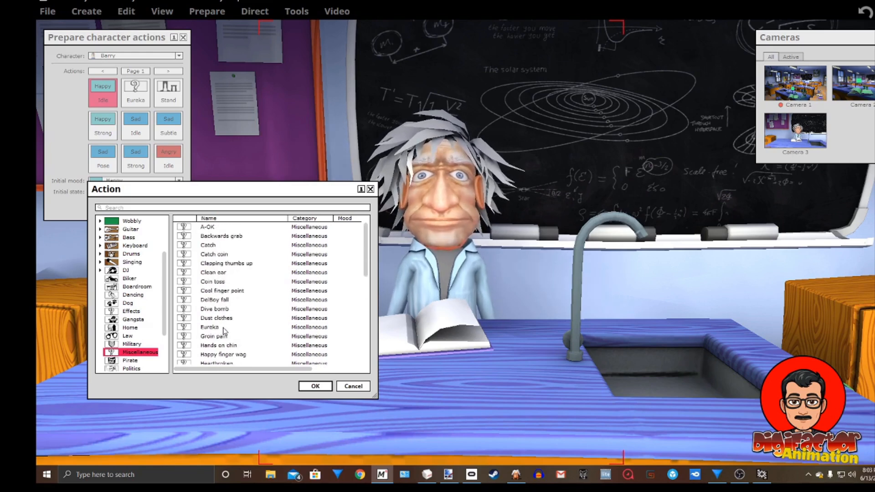
scroll(224, 330, up, 1)
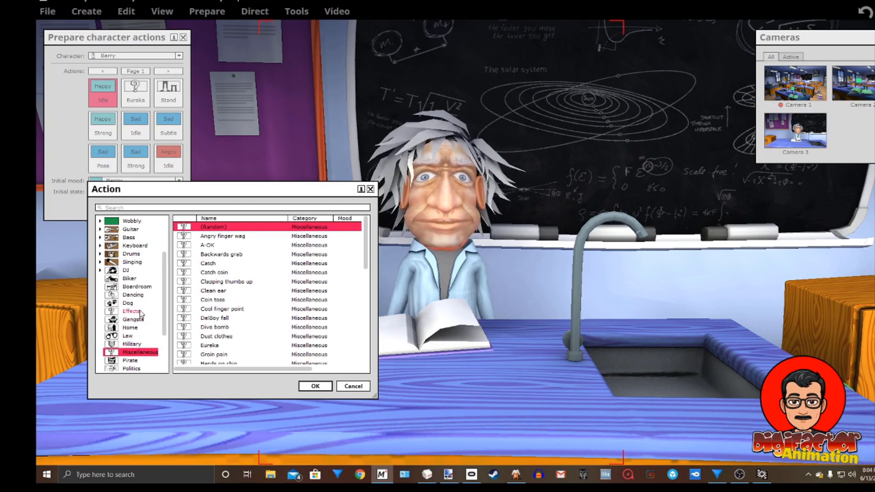
- Replace the Happy Strong action with Writing (looped) from the Boardroom category
scroll(139, 299, down, 1)
click(149, 267)
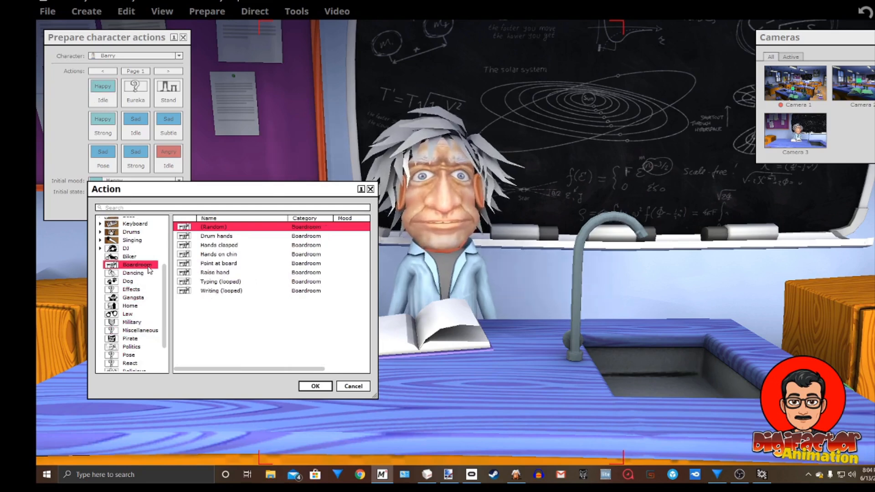
click(209, 292)
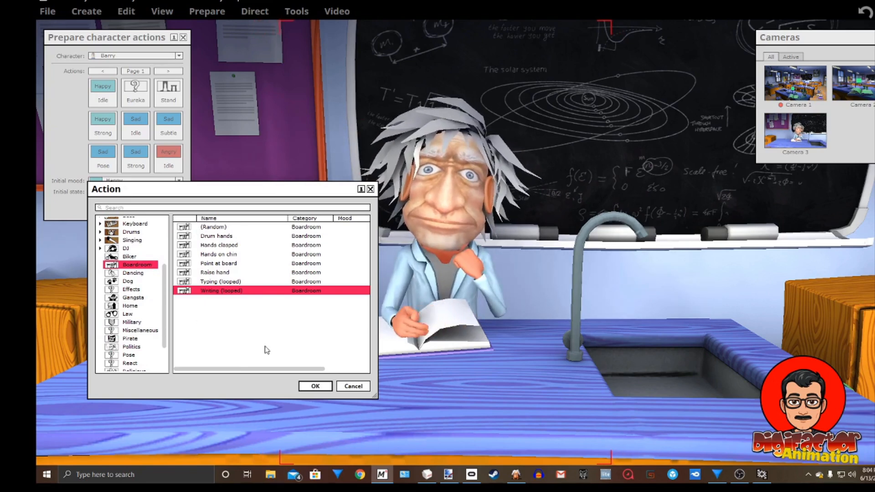
click(315, 385)
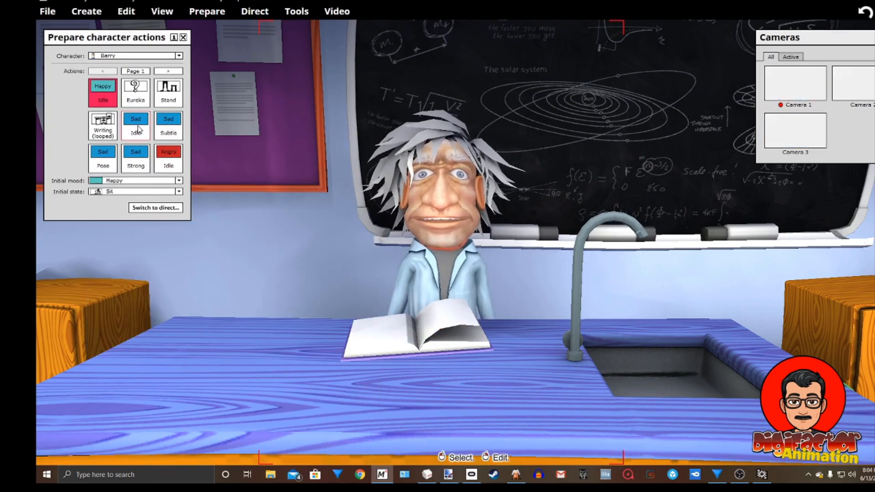
- Replace the Sad Idle action with Hands on chin from the Miscellaneous category, and close the character action preparation
click(137, 125)
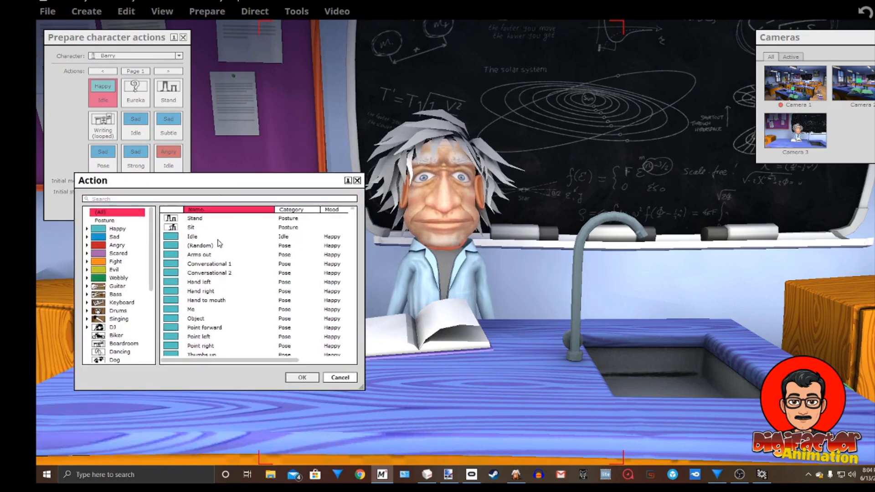
scroll(123, 312, down, 2)
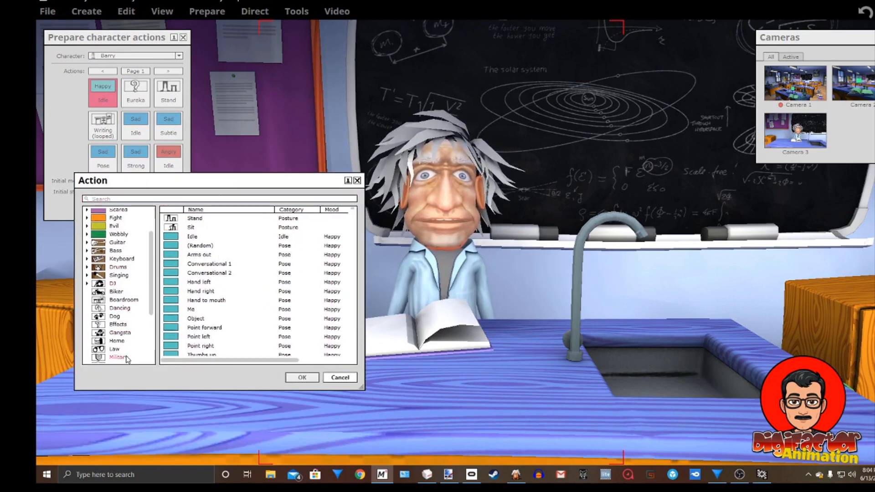
click(126, 300)
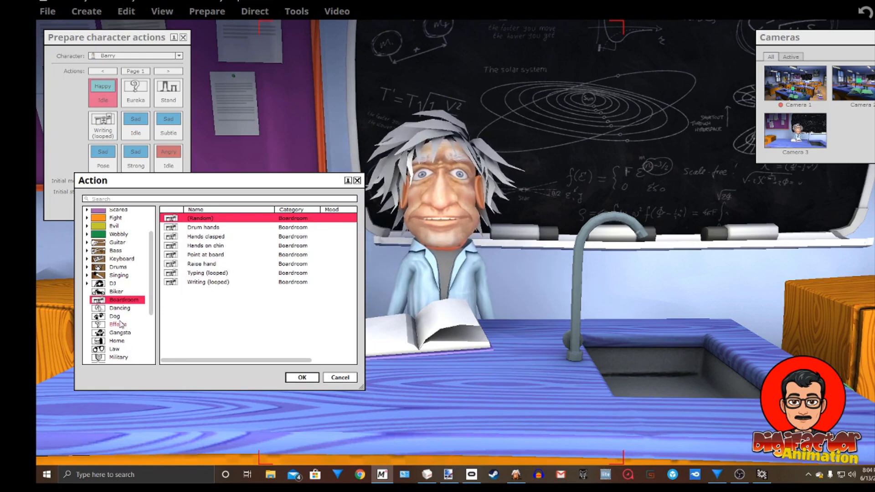
scroll(129, 335, down, 2)
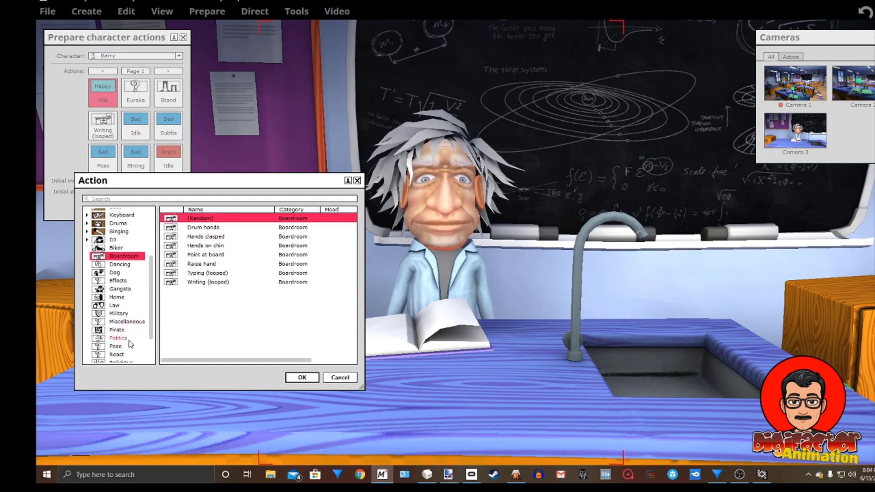
click(119, 338)
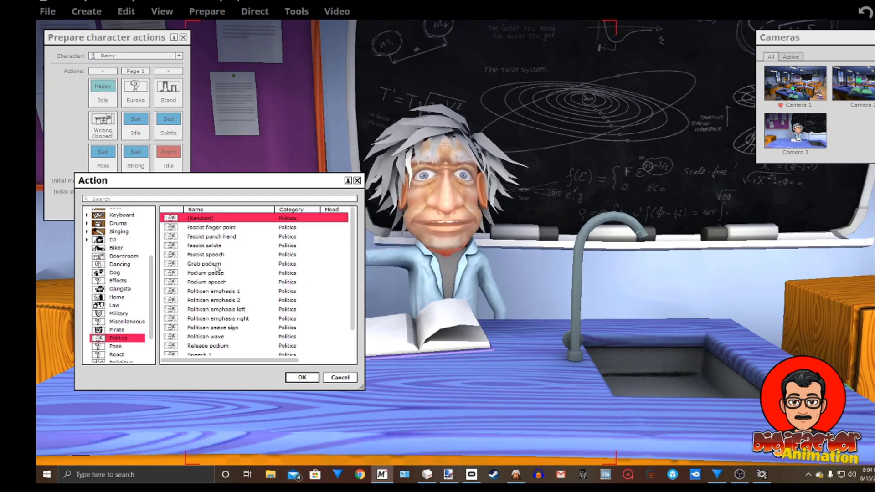
scroll(223, 330, down, 1)
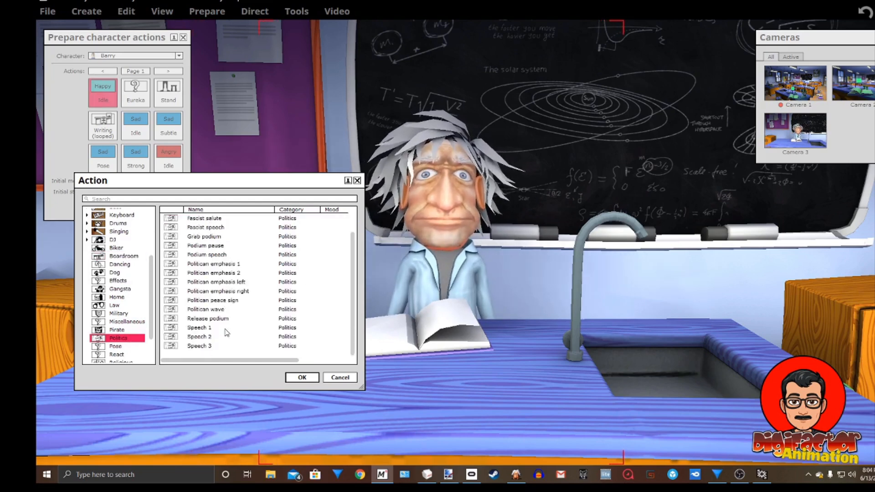
click(126, 321)
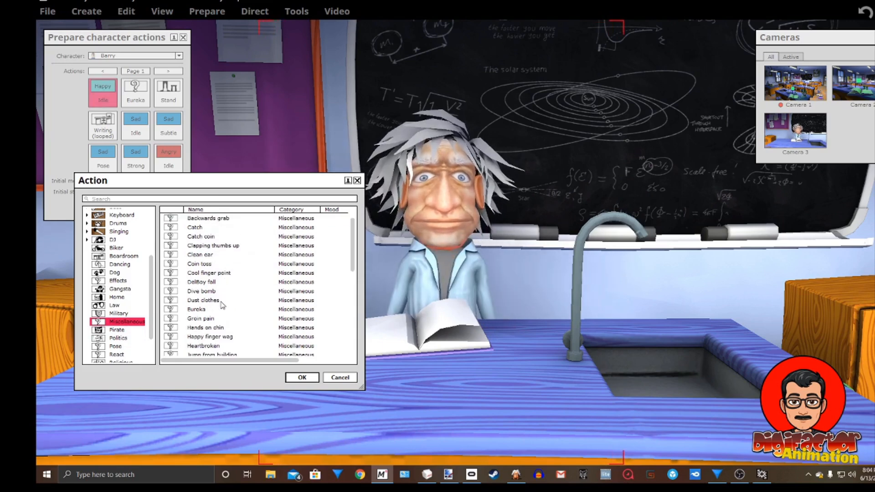
click(227, 327)
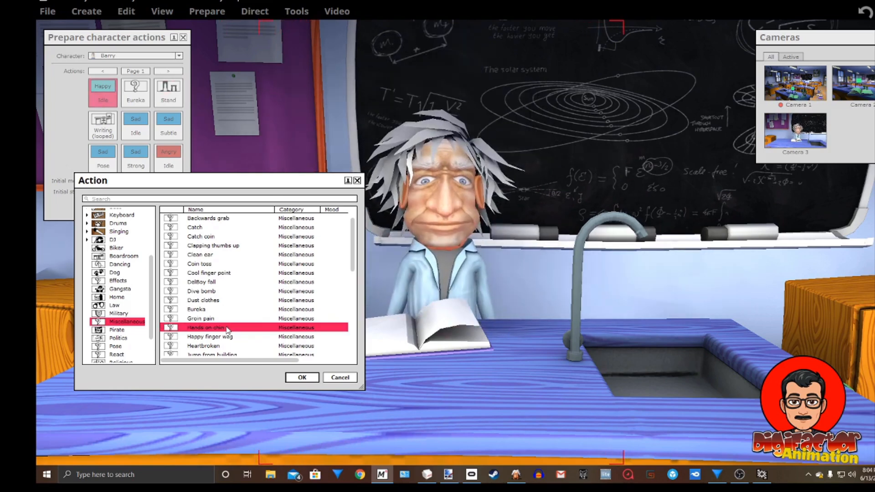
scroll(227, 328, down, 1)
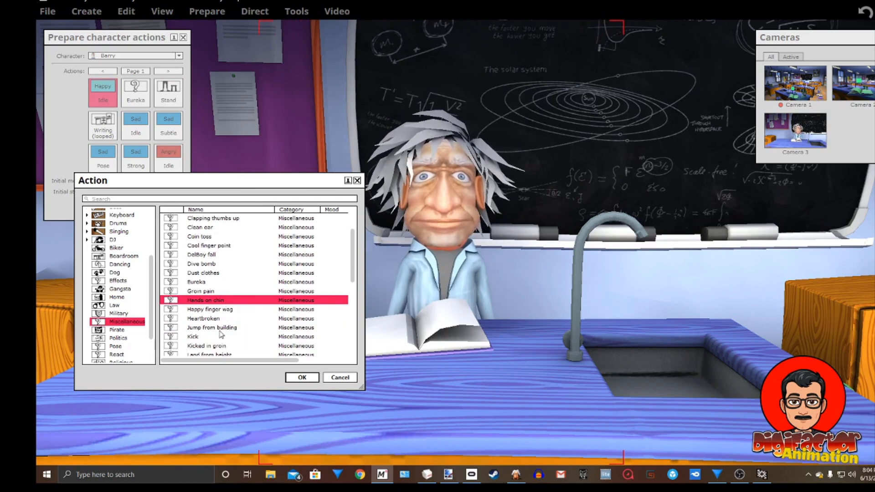
scroll(223, 333, down, 1)
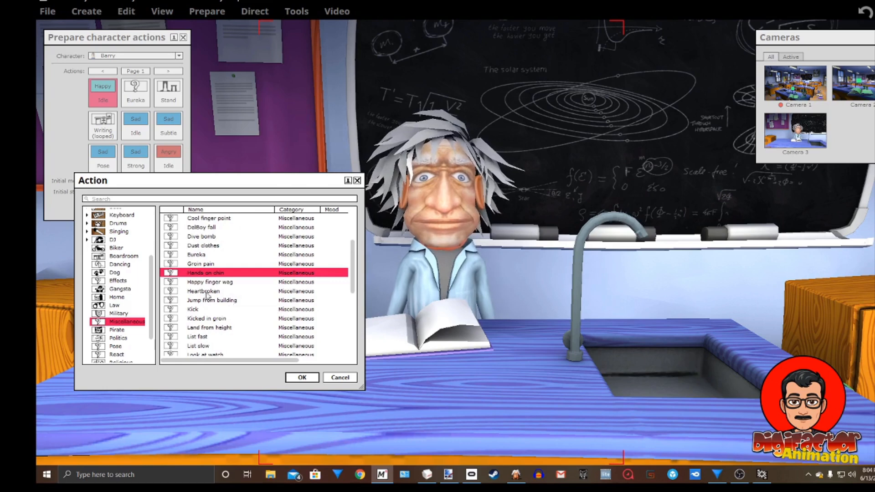
click(302, 378)
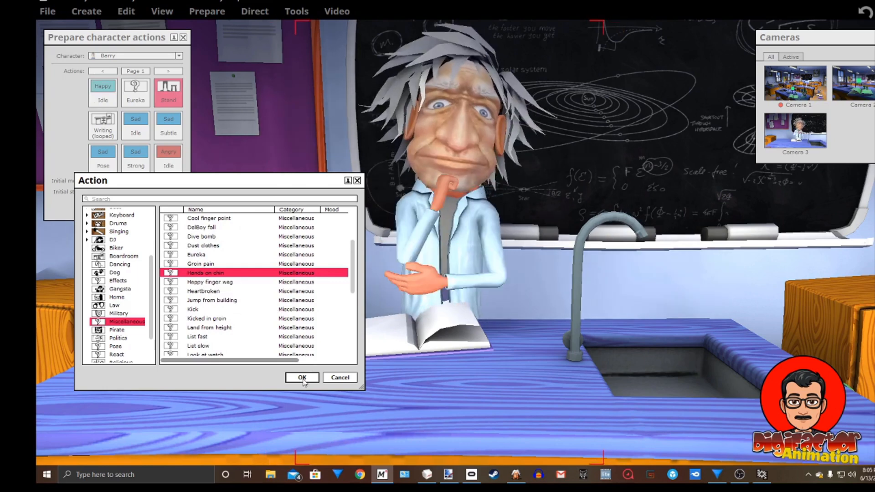
click(303, 378)
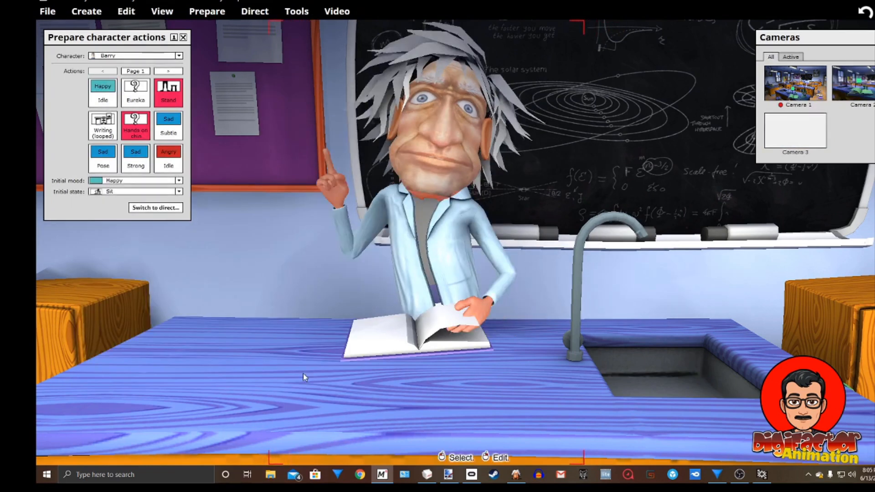
click(183, 38)
- Prepare the scene's audio by importing the professor sound file from the Desktop into the unnamed audio entry
click(207, 11)
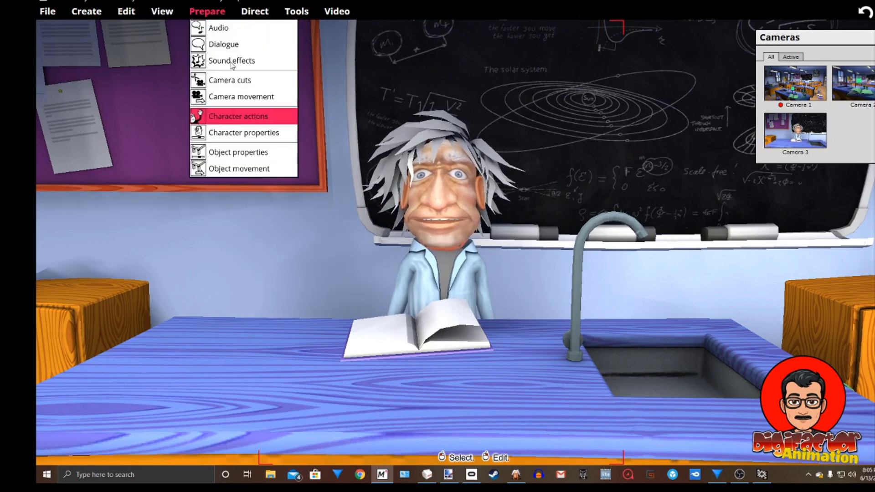
click(220, 27)
click(59, 154)
click(168, 152)
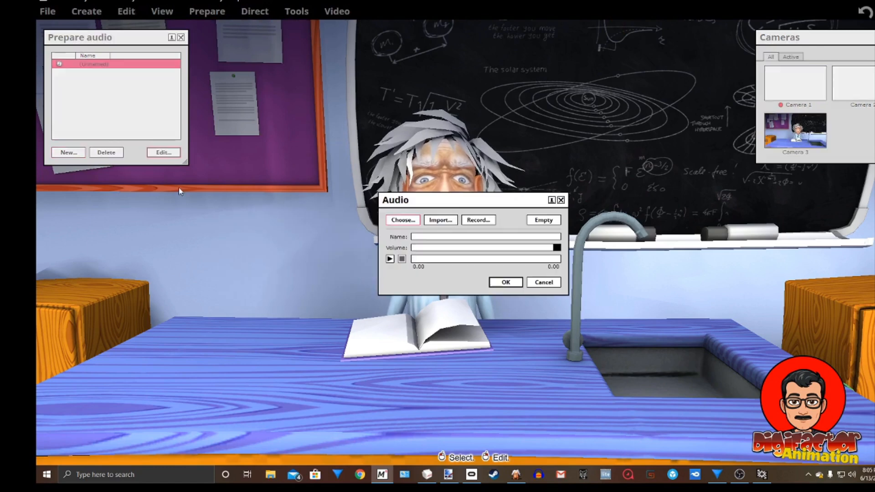
click(433, 221)
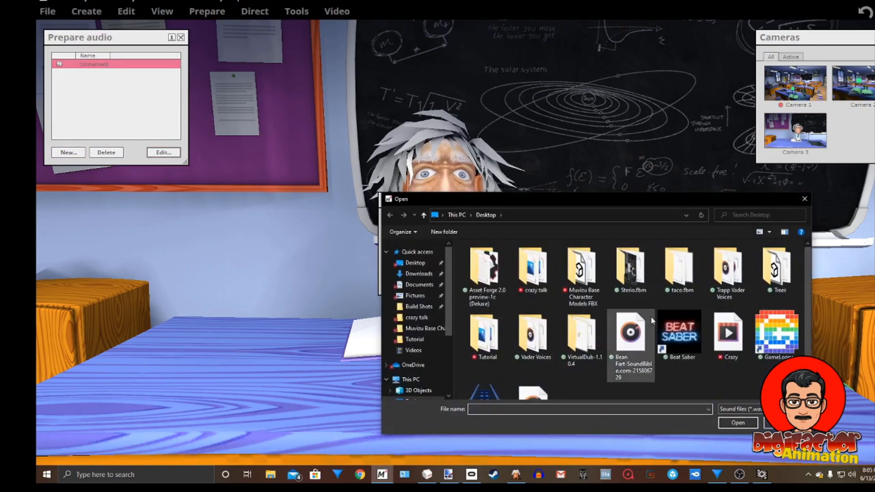
scroll(606, 324, down, 1)
click(540, 361)
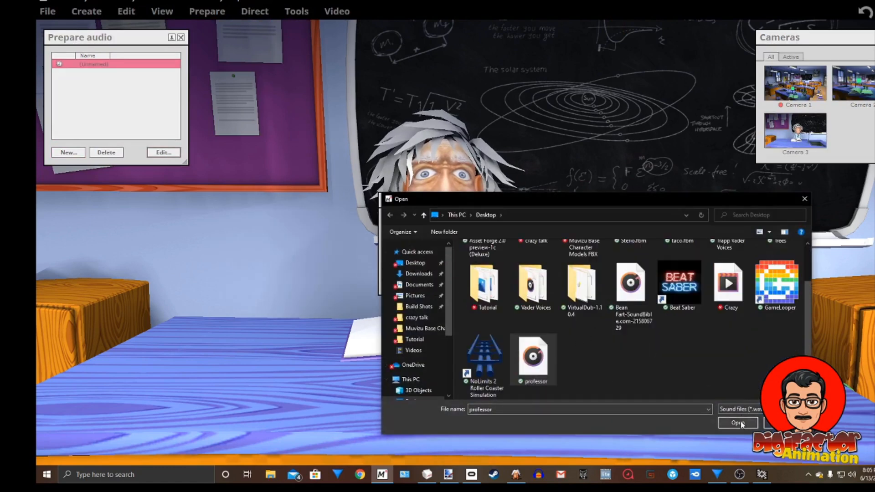
click(738, 423)
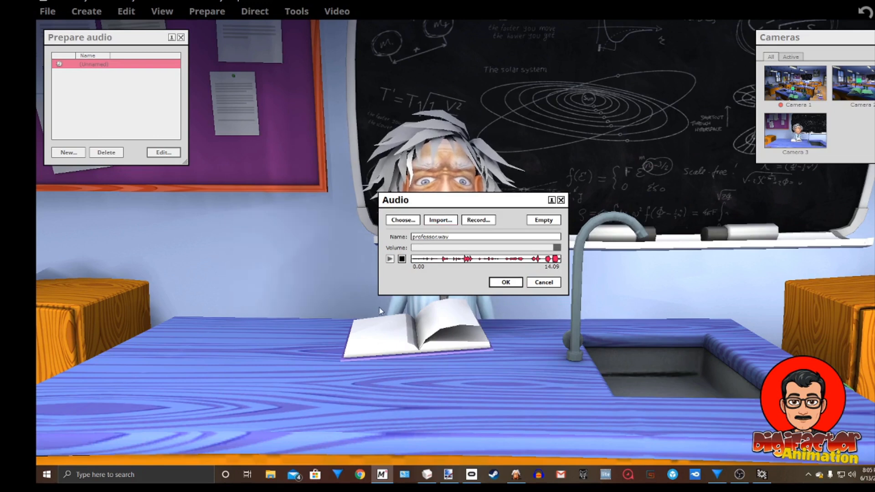
click(506, 282)
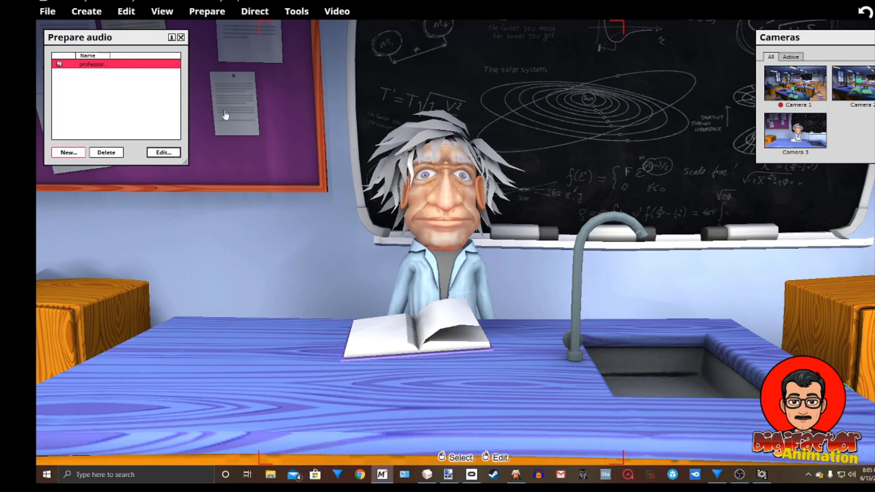
- Prepare the character's dialogue with lipsync to professor.wav and switch to directing it, moving the timeline window up over the desk
click(207, 11)
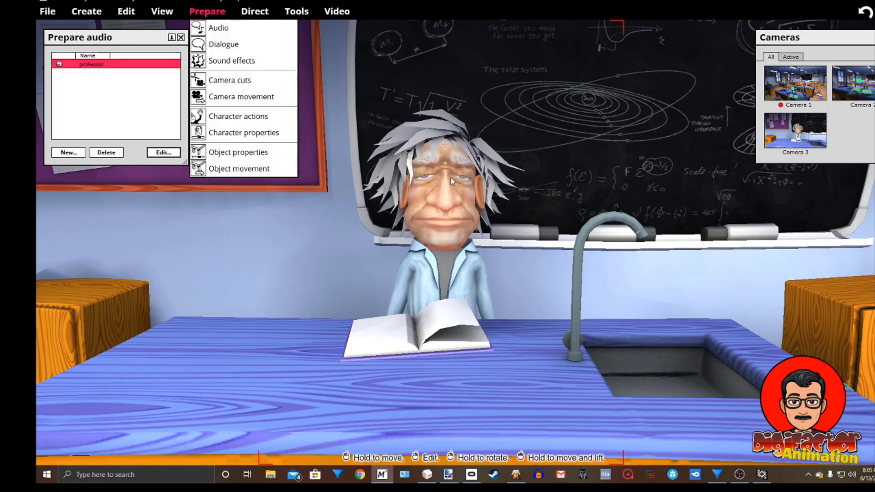
click(207, 11)
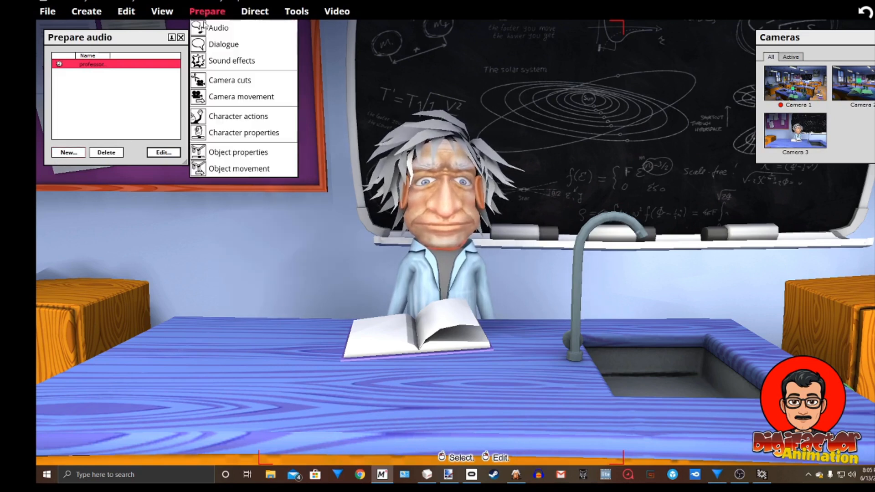
click(218, 44)
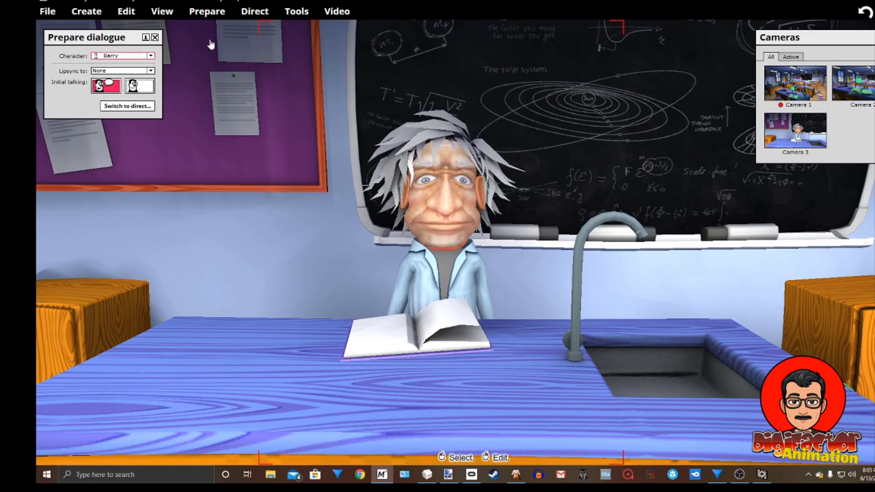
click(150, 71)
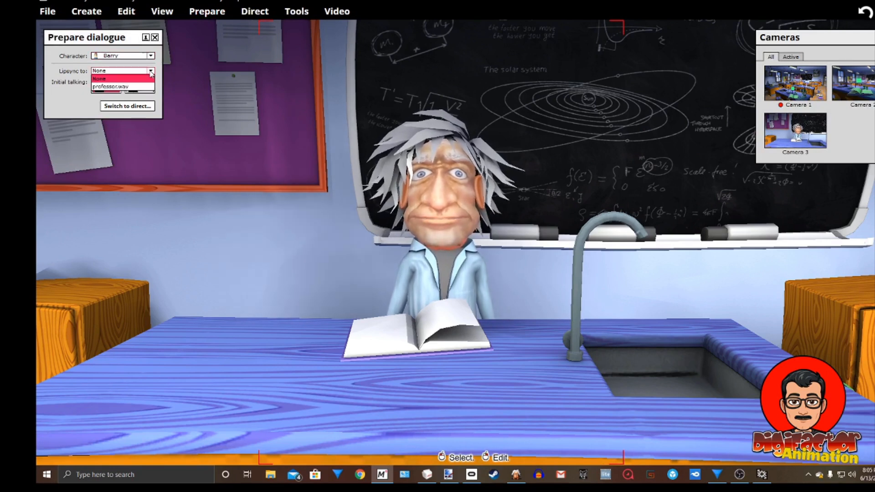
click(136, 86)
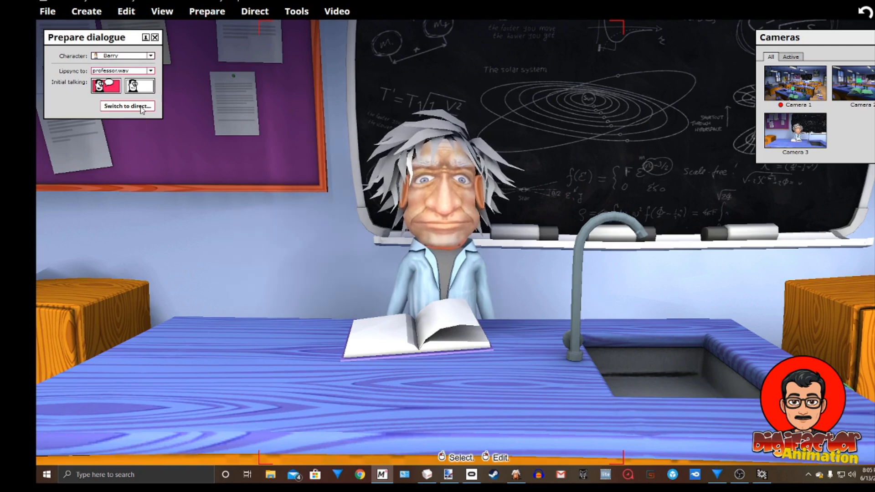
click(142, 106)
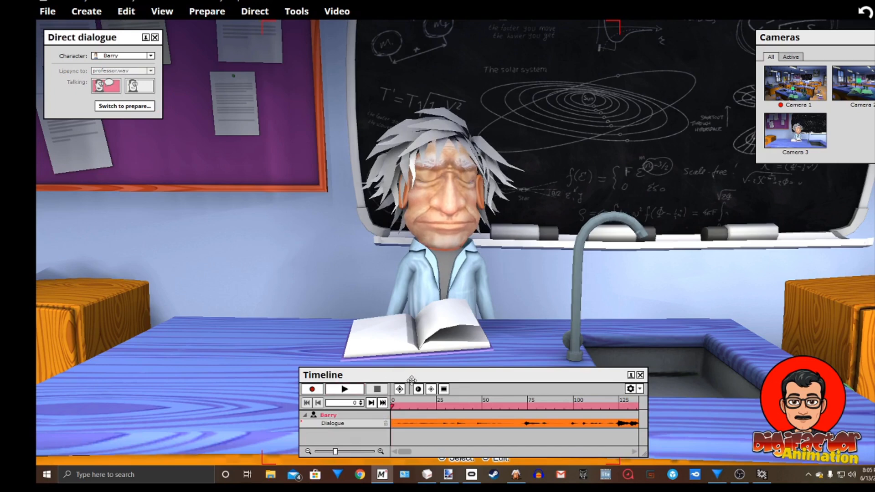
drag(376, 378, 325, 300)
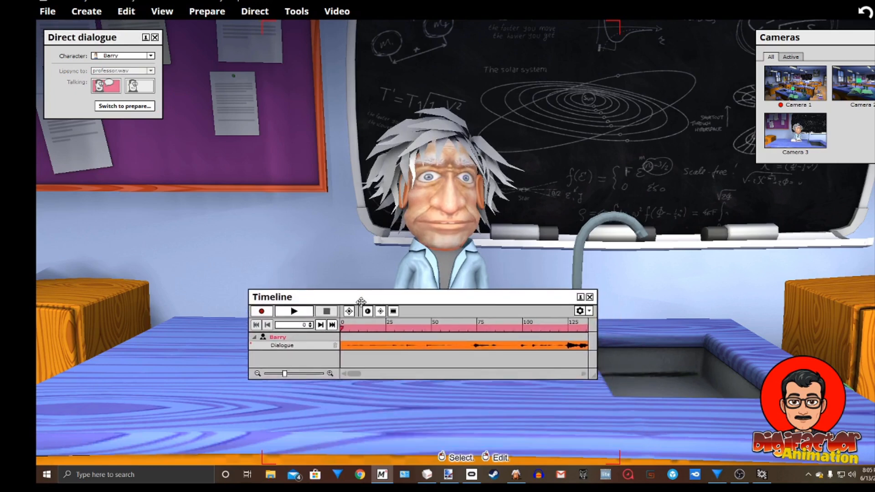
- Open the general timeline and shift the professor.wav clip to start at frame 20, with the playback range starting just before it
click(294, 12)
click(278, 211)
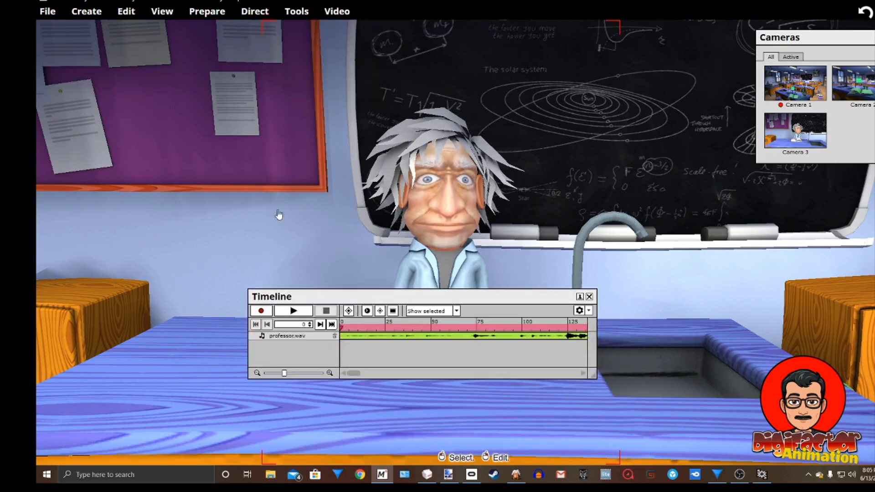
drag(344, 326, 361, 325)
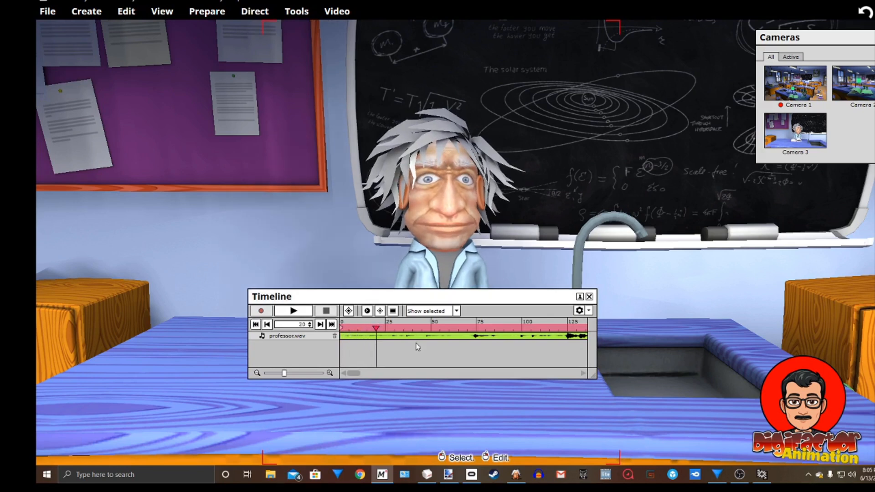
drag(400, 335, 436, 334)
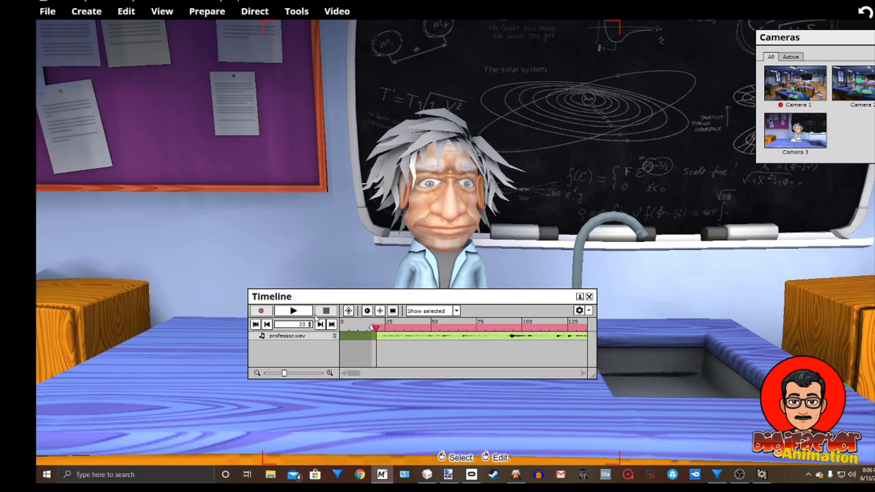
- Play the timeline to review the shifted audio, return the playhead to frame 21 and close the timeline
click(292, 311)
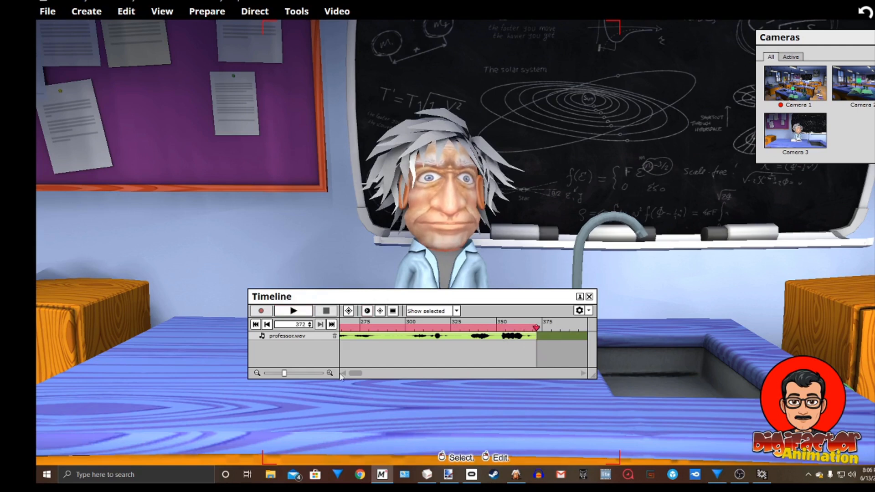
scroll(381, 374, up, 3)
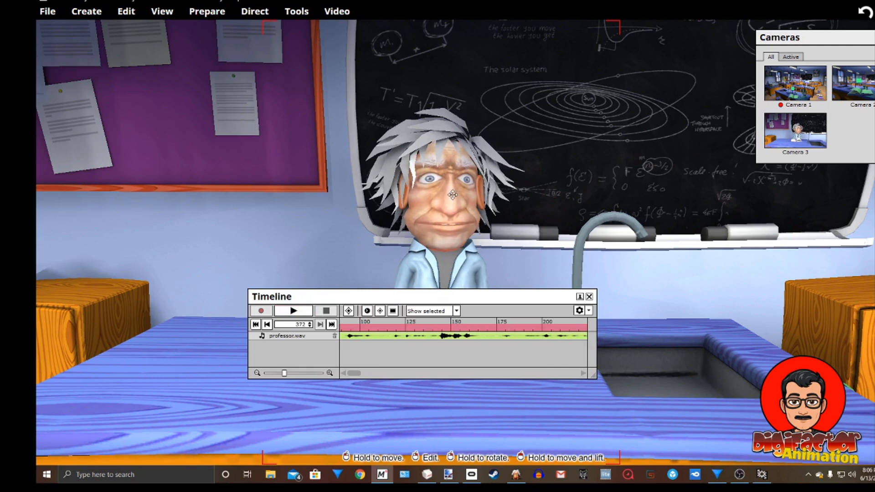
scroll(425, 372, up, 2)
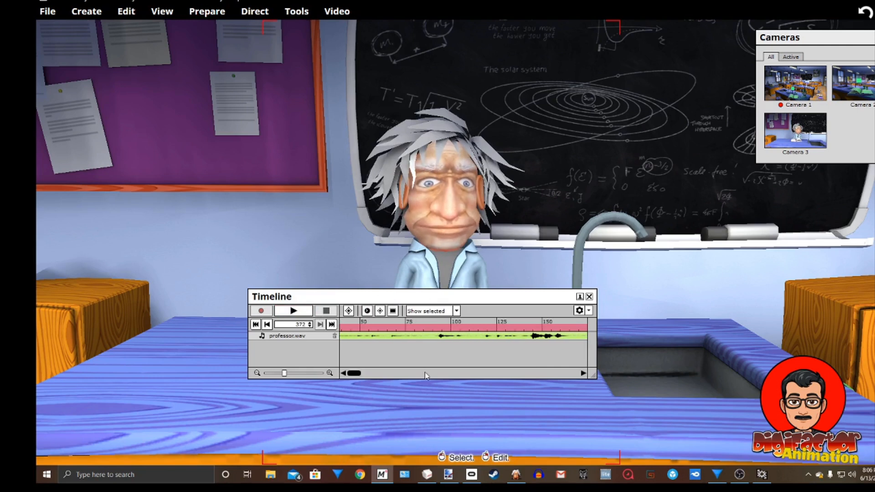
scroll(366, 375, up, 2)
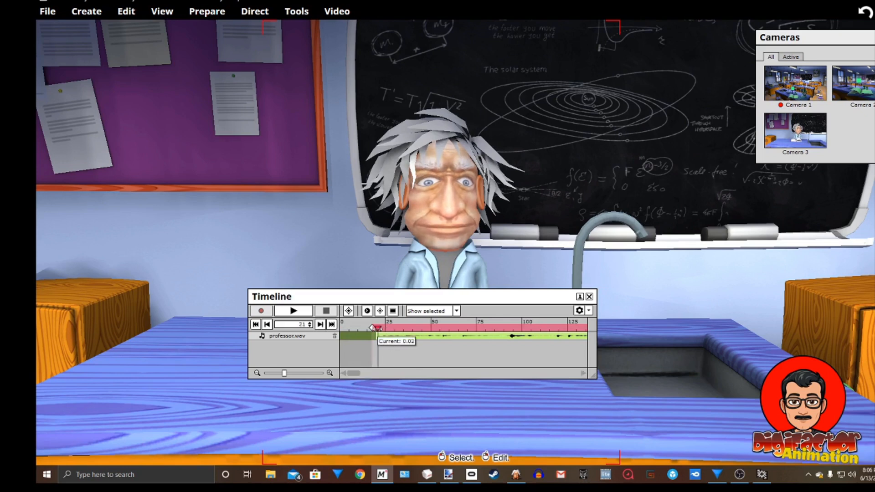
click(588, 297)
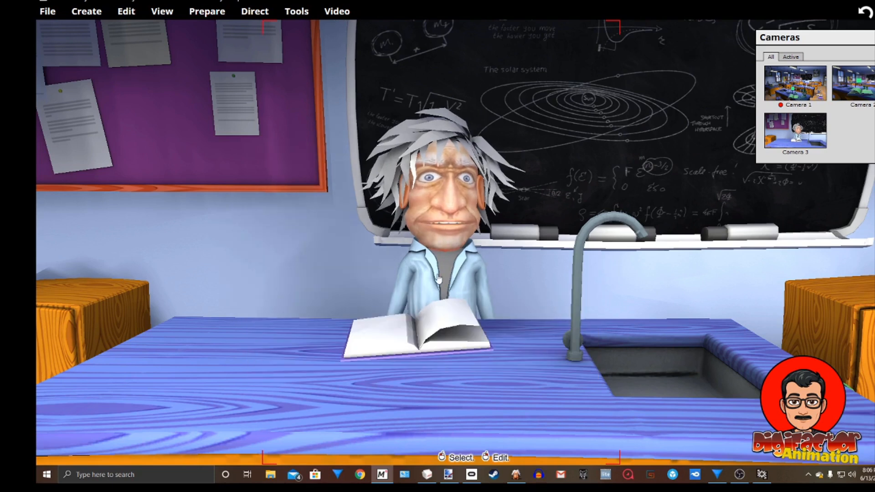
- Open character eyes and head directing and record a first take of head look-at movement from the start of the timeline
click(257, 14)
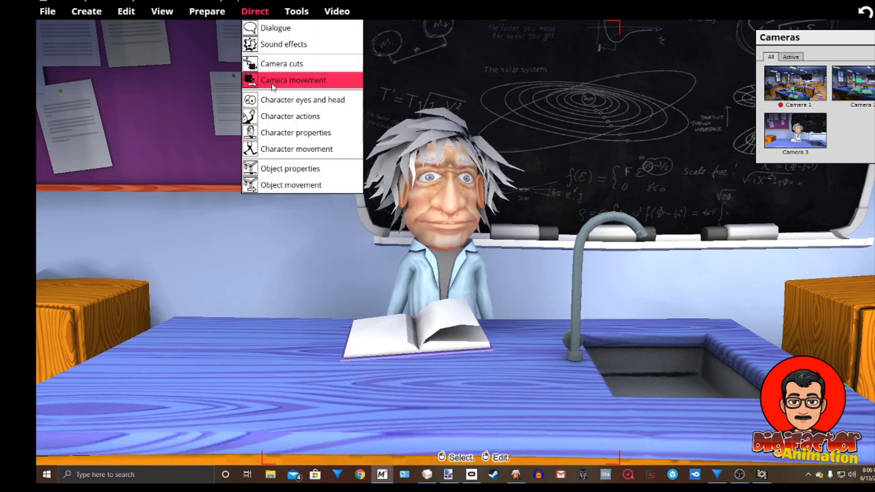
click(269, 97)
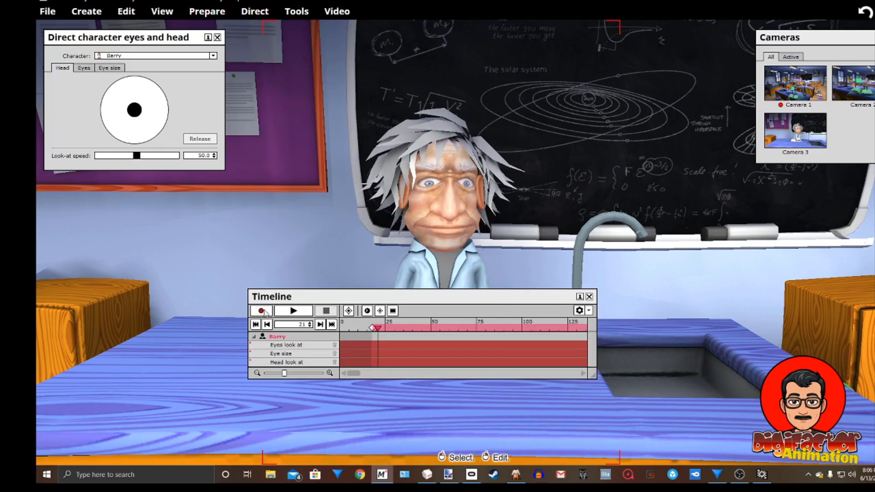
drag(372, 328, 343, 327)
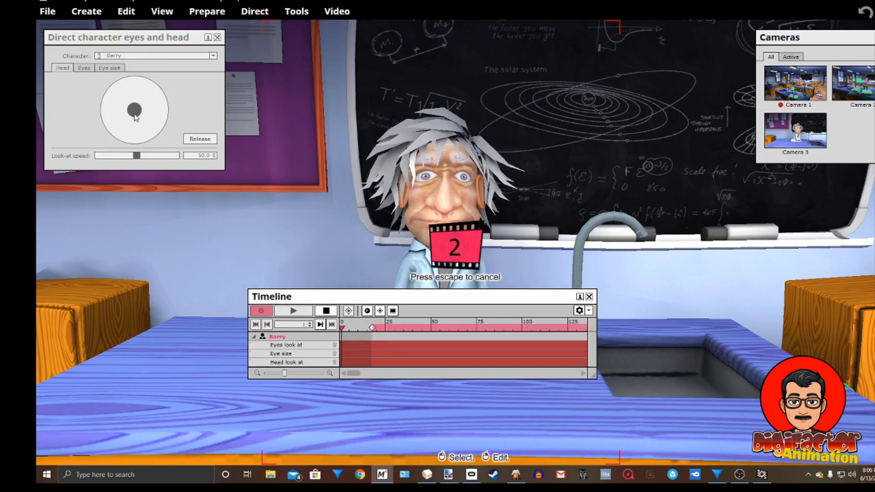
drag(136, 108, 135, 112)
click(326, 311)
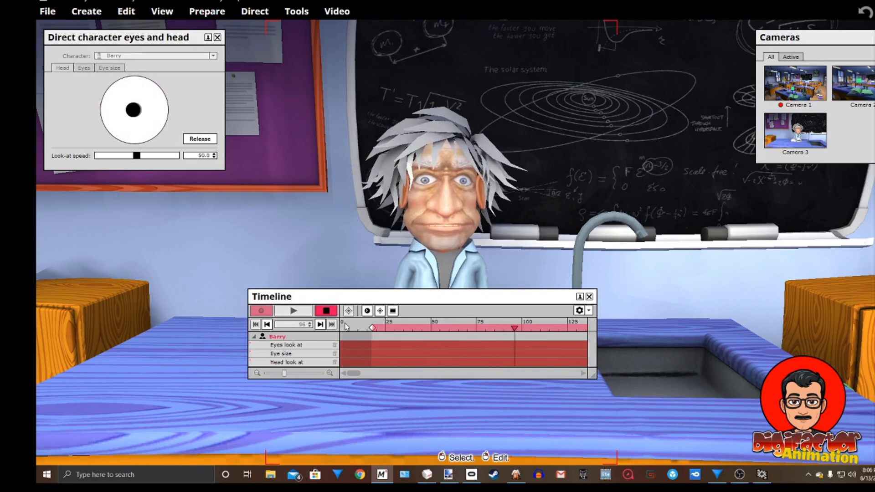
- Record a second take of the head look-at movement from frame 21, with the timeline window moved clear of the book
click(380, 328)
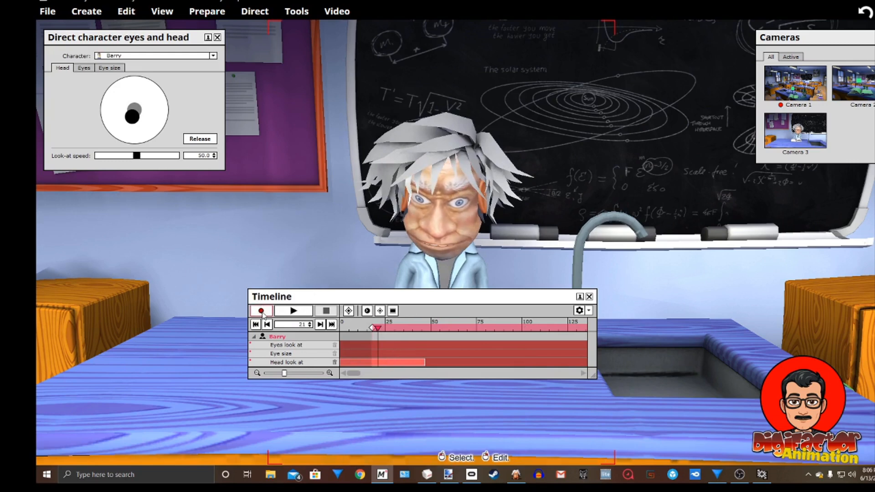
click(308, 314)
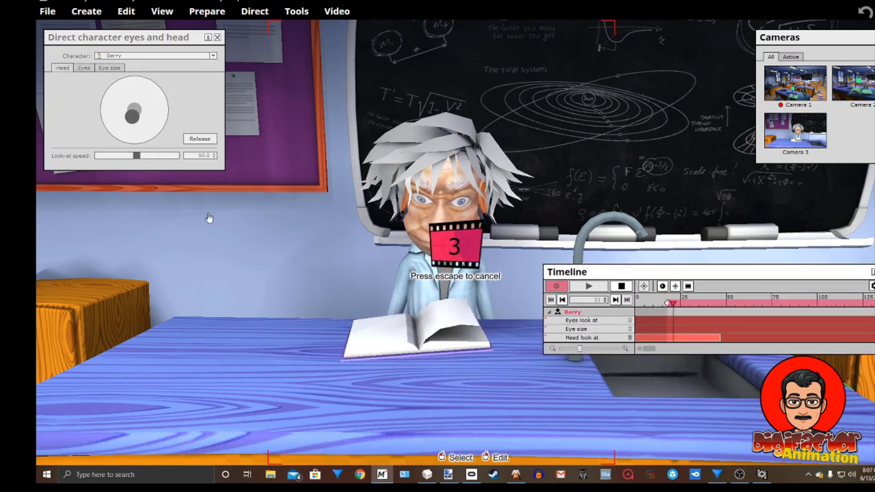
drag(133, 117, 133, 117)
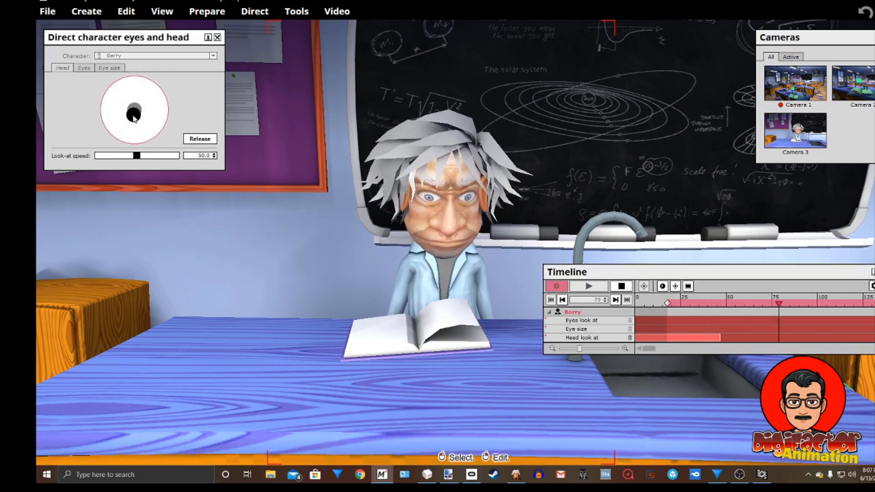
drag(131, 117, 136, 113)
click(621, 287)
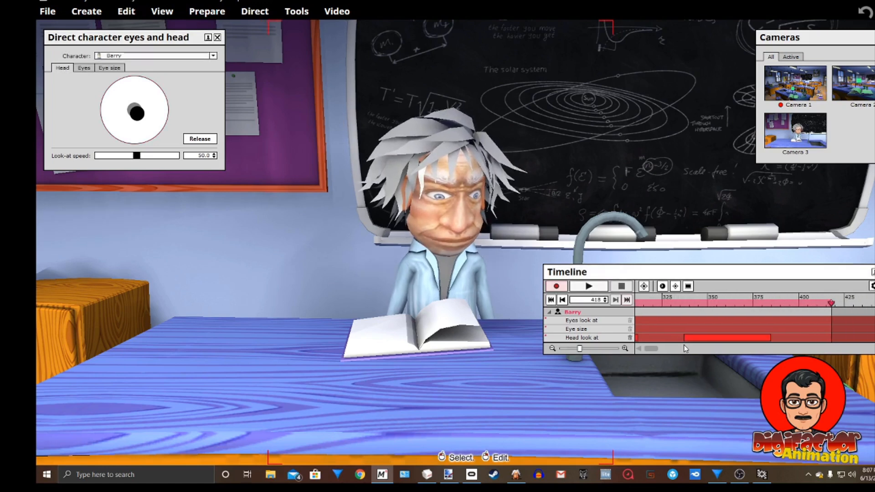
scroll(686, 350, up, 3)
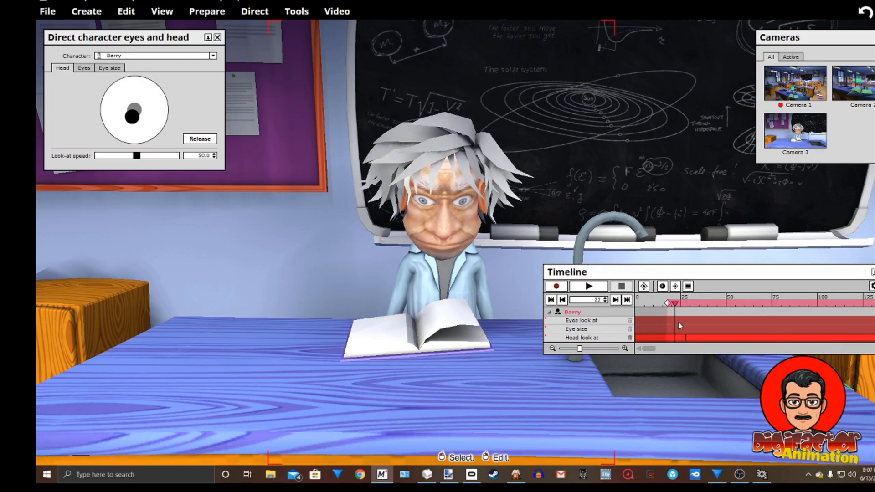
- Open character actions directing and record Writing (looped), Stand and Eureka in that order from frame 22
click(253, 14)
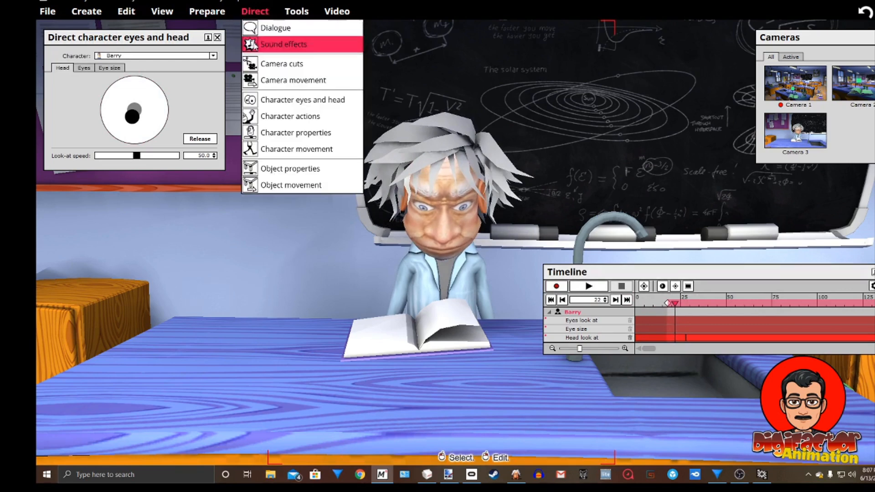
click(280, 117)
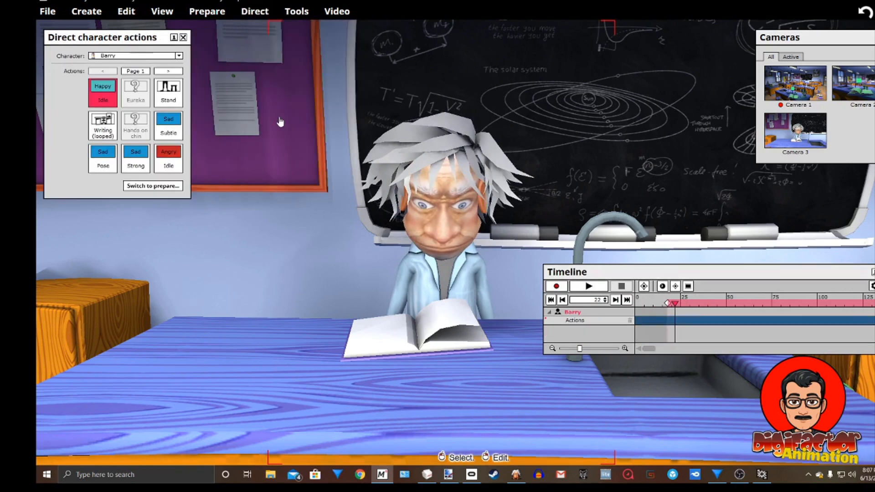
click(556, 286)
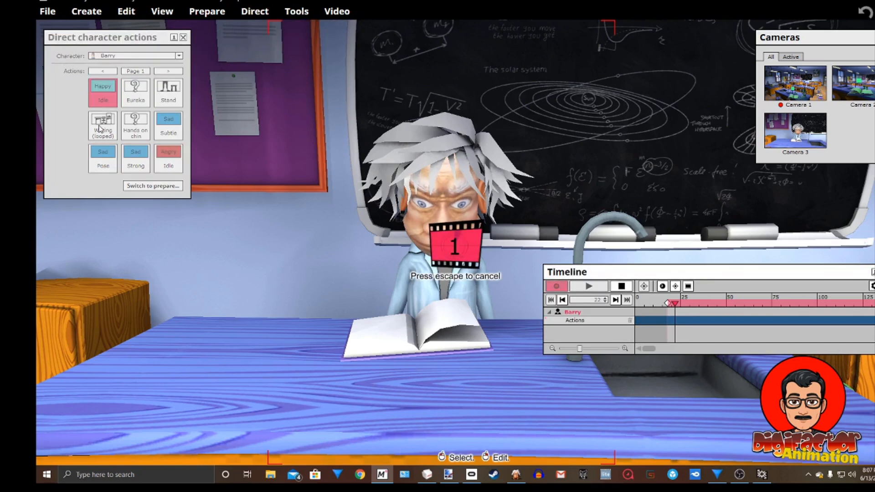
click(100, 127)
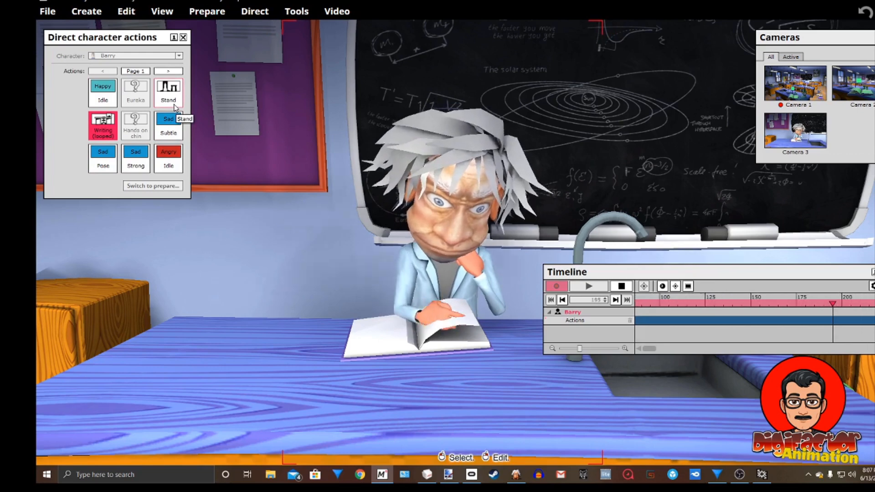
click(168, 93)
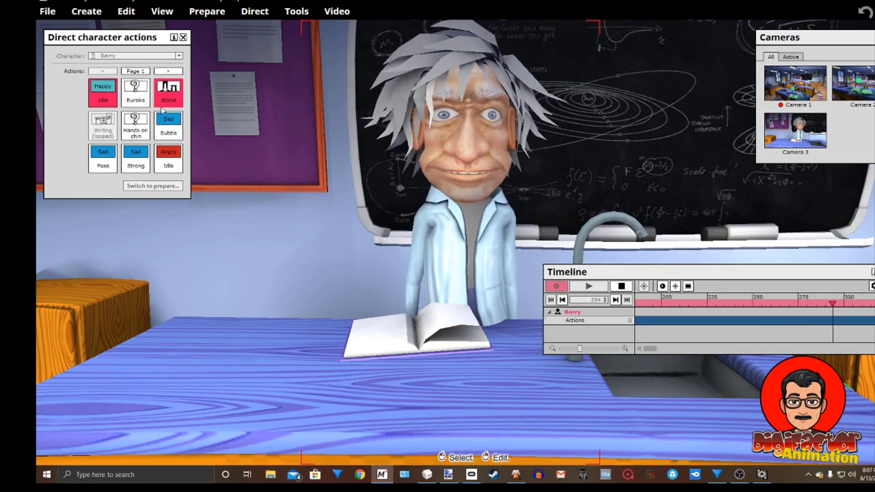
click(135, 103)
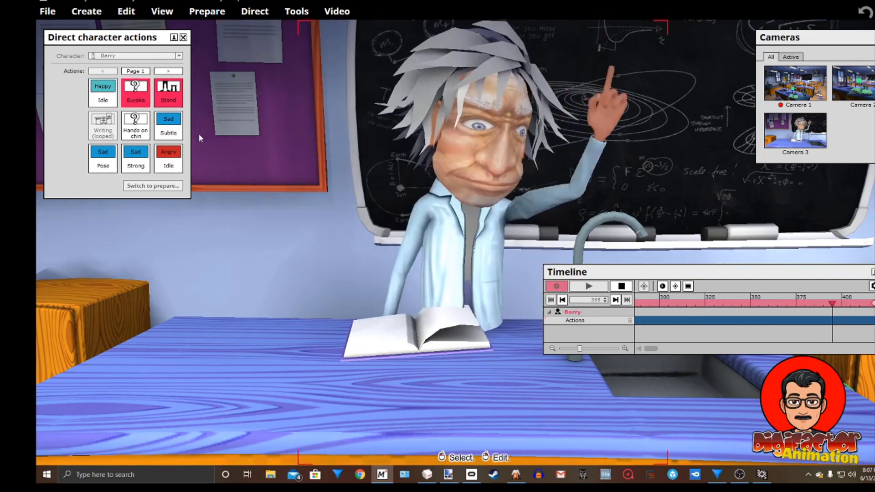
click(626, 286)
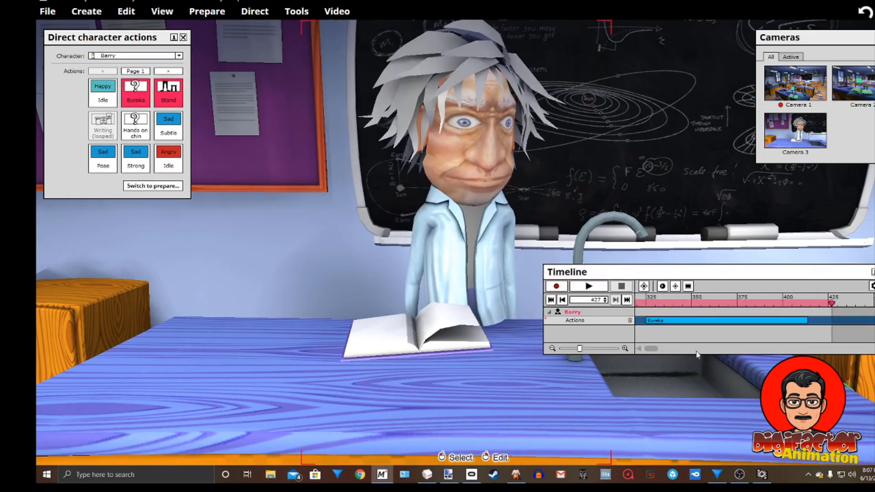
- Play the recorded character actions from frame 20 and again from frame 22 to review their timing
click(662, 302)
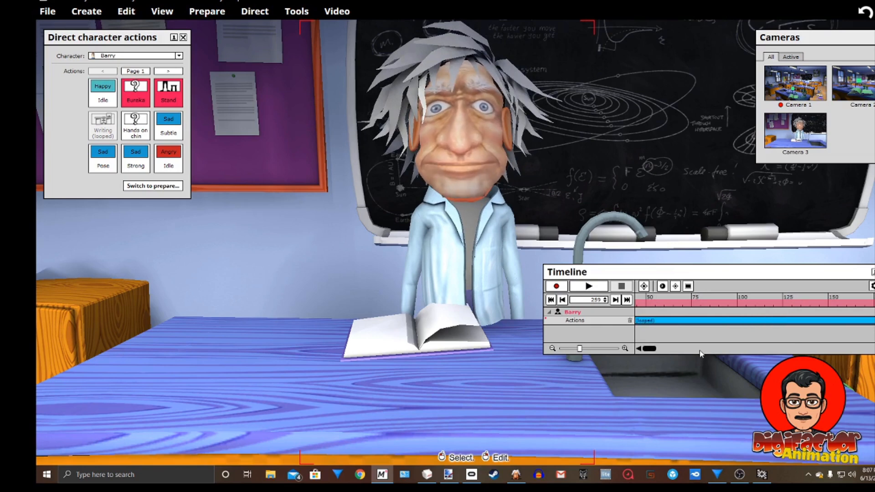
drag(700, 354, 693, 351)
click(671, 303)
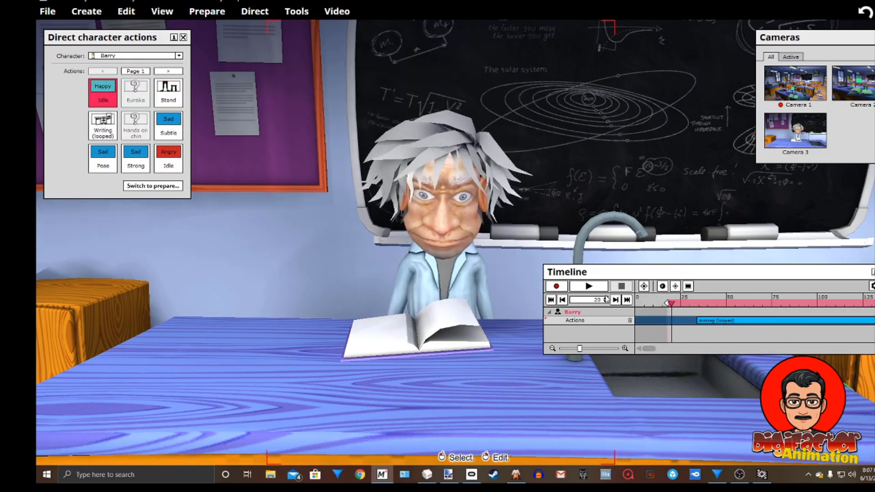
click(588, 286)
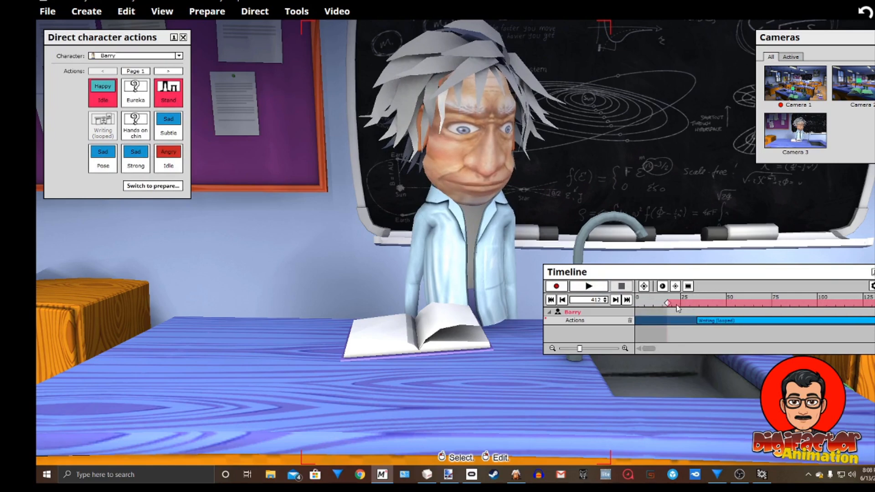
click(677, 304)
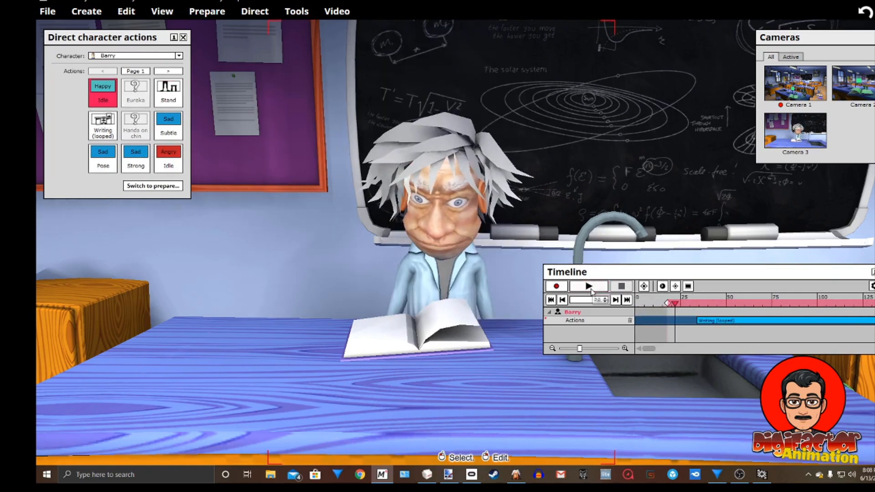
click(590, 288)
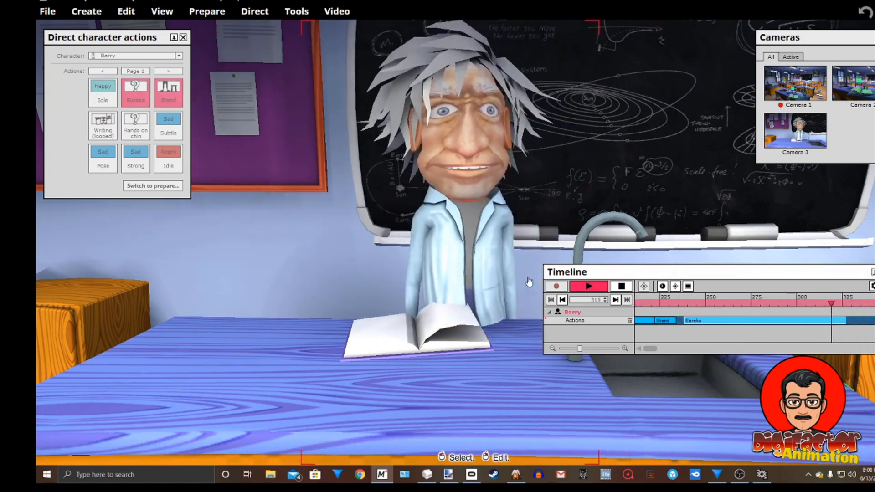
click(621, 286)
- Shift the Eureka action to start at about frame 298 and check it by playing from frame 237
drag(787, 318, 801, 319)
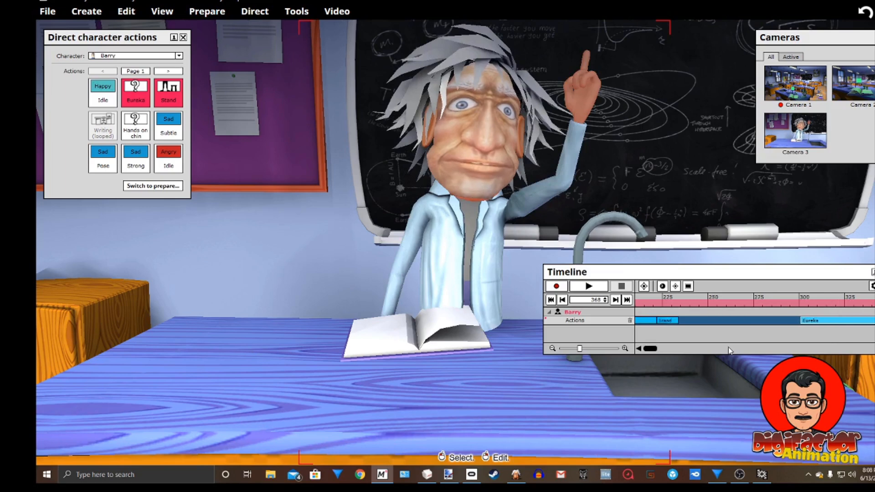
click(730, 304)
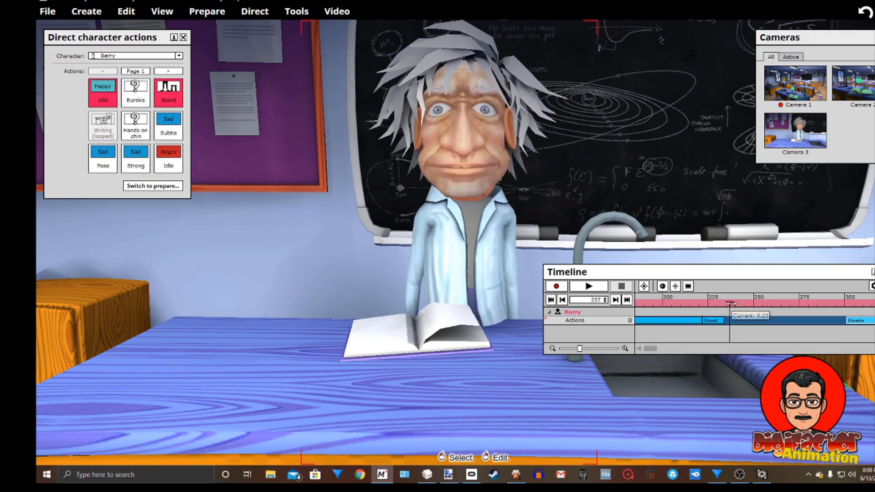
click(588, 286)
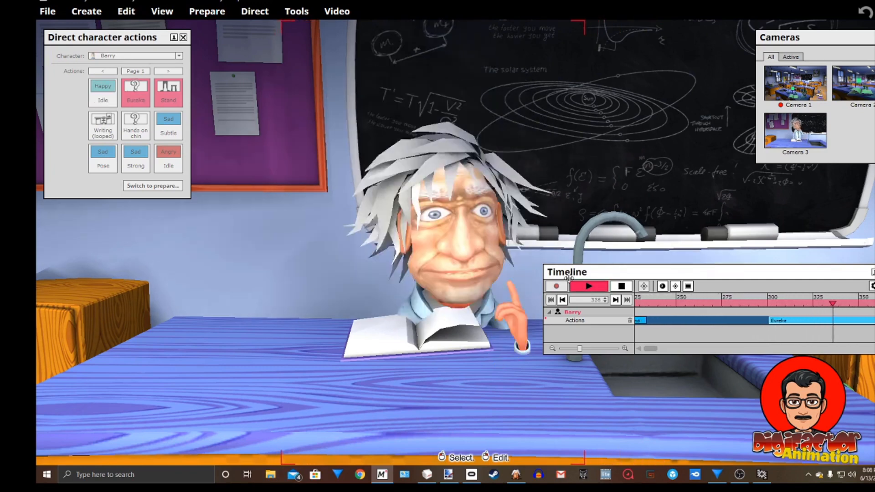
click(614, 288)
- Play the adjusted action sequence from around frame 22 through the Eureka gesture to review it
scroll(679, 350, up, 3)
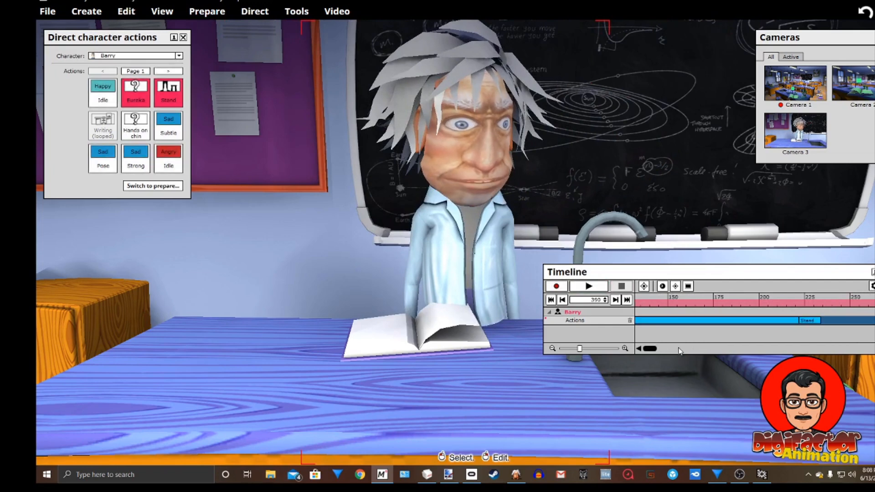
scroll(679, 351, up, 3)
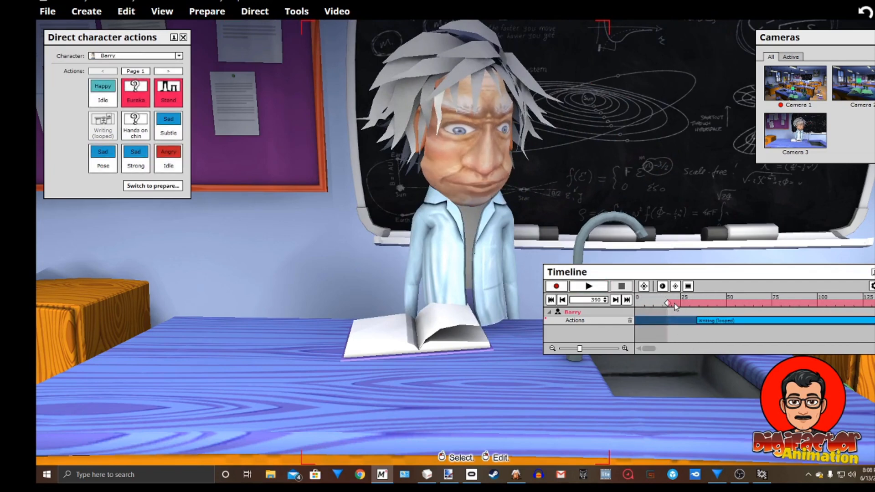
click(675, 305)
click(588, 286)
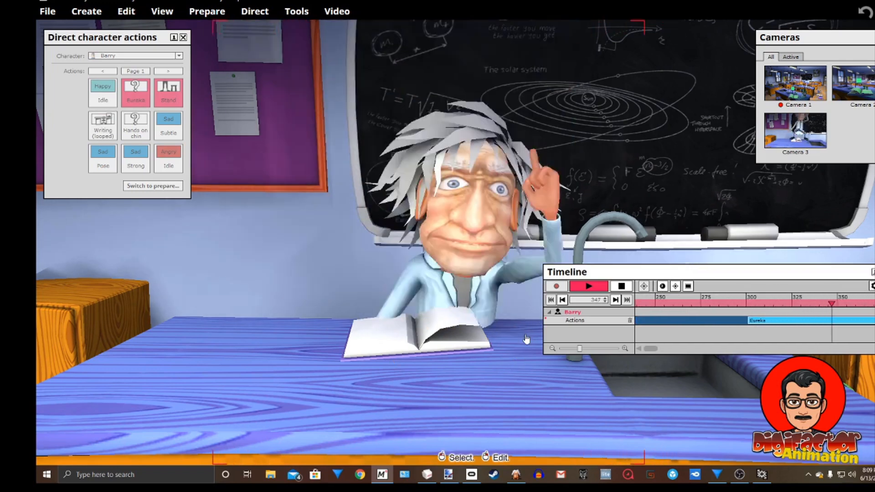
click(621, 286)
- Move the timeline window over the front of the desk and reframe the view to a wider angled shot of the professor
drag(682, 272, 282, 326)
right_drag(772, 319, 674, 274)
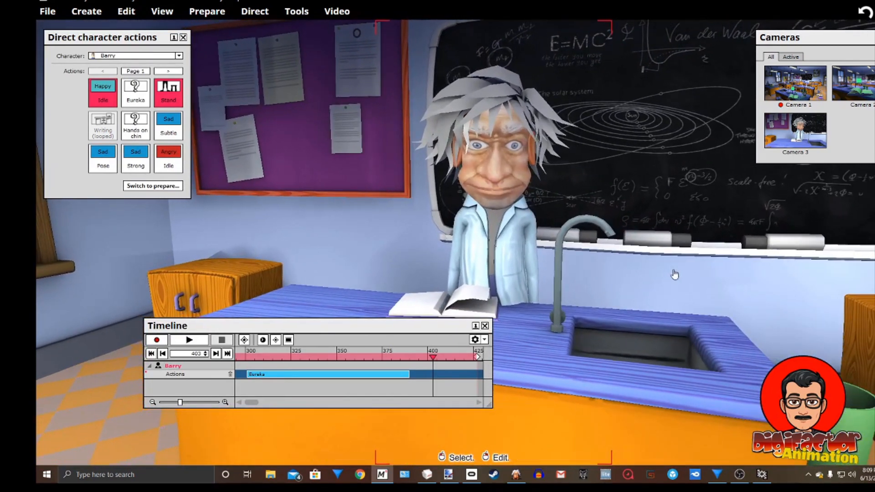